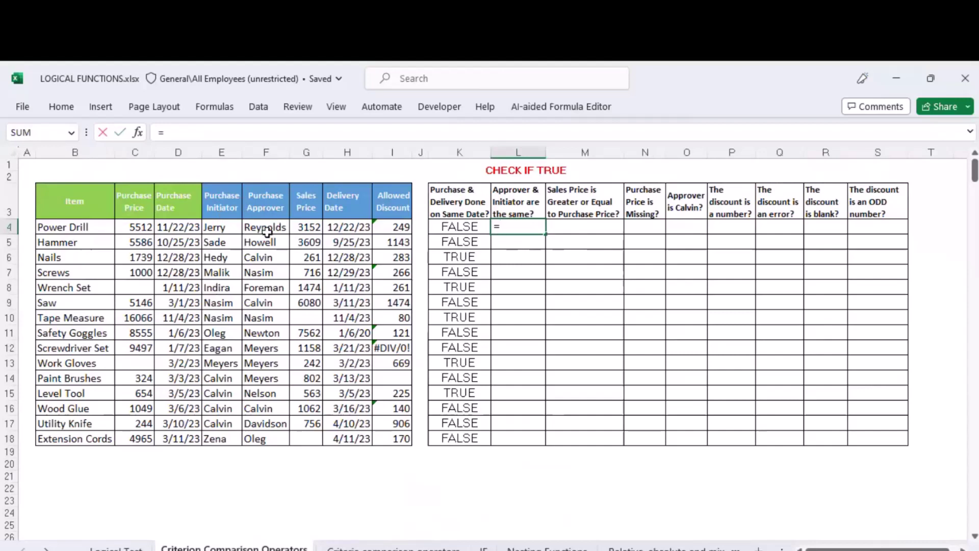
- Complete the formula =E4<>F4 in L4 to compare initiator with approver, and fill it down the column to row 18
click(218, 229)
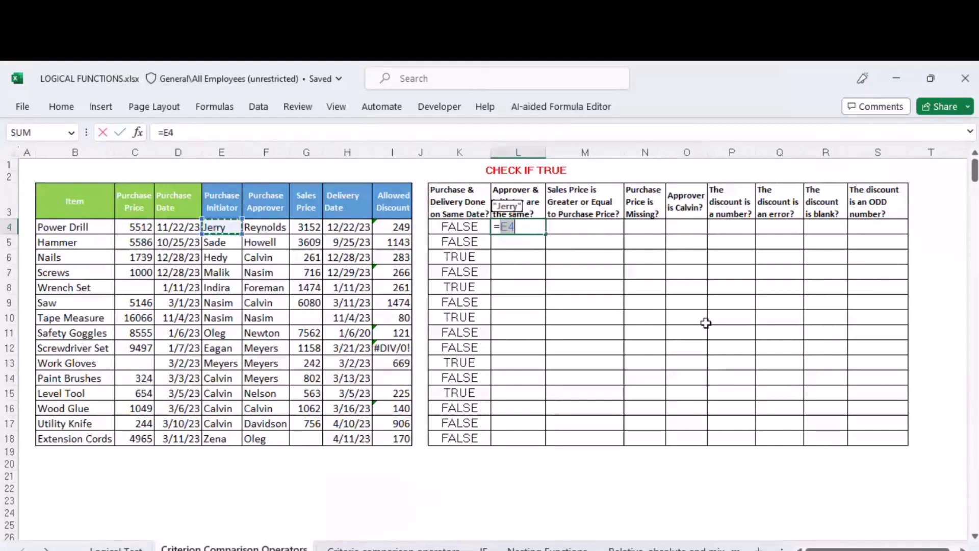
text(<>)
click(271, 229)
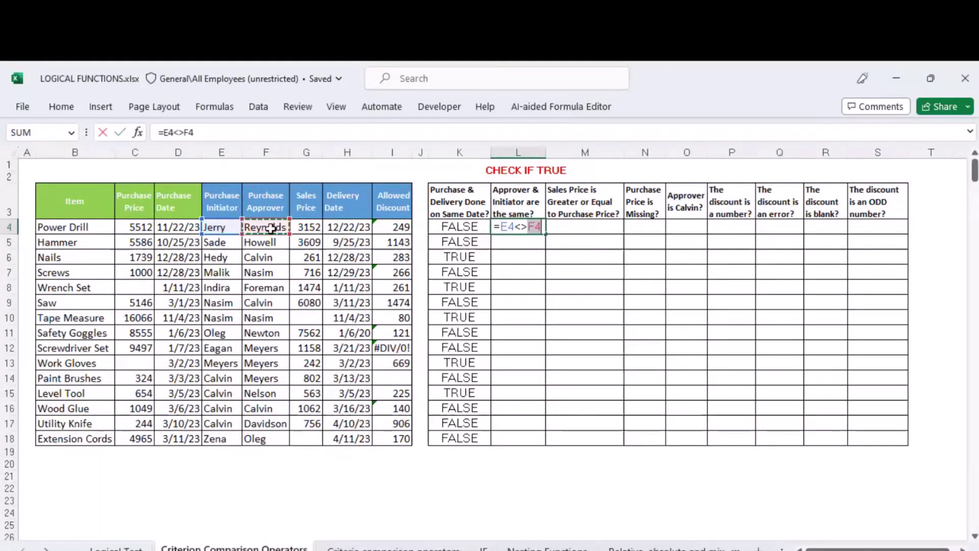
key(Return)
click(521, 225)
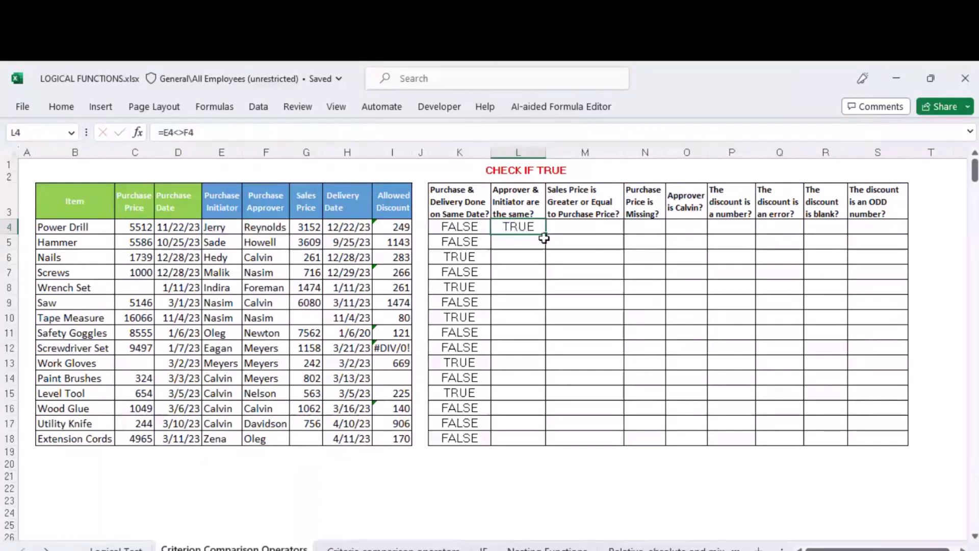
double_click(544, 238)
- Check the comparison formula in L10 against the purchase initiator and approver in the Tape Measure row
click(522, 317)
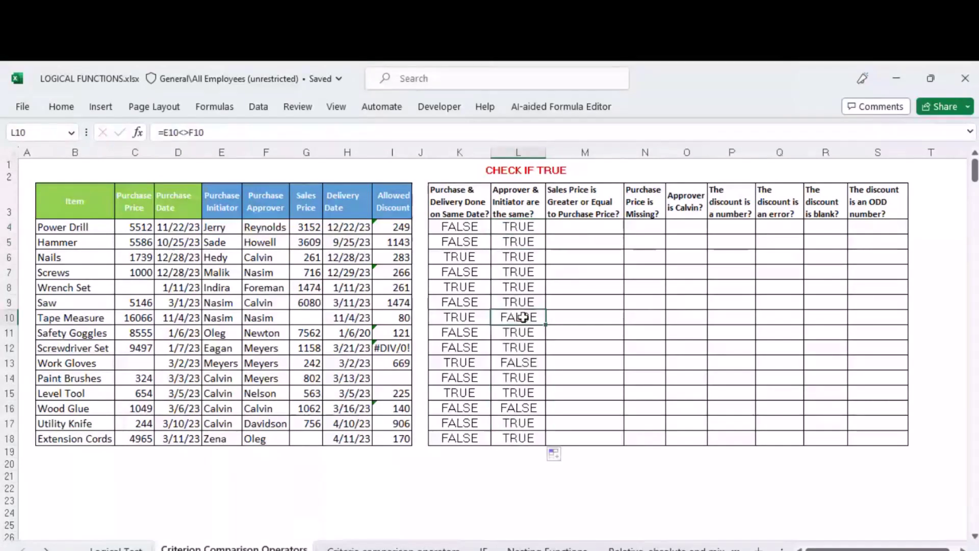
click(222, 318)
drag(222, 318, 255, 318)
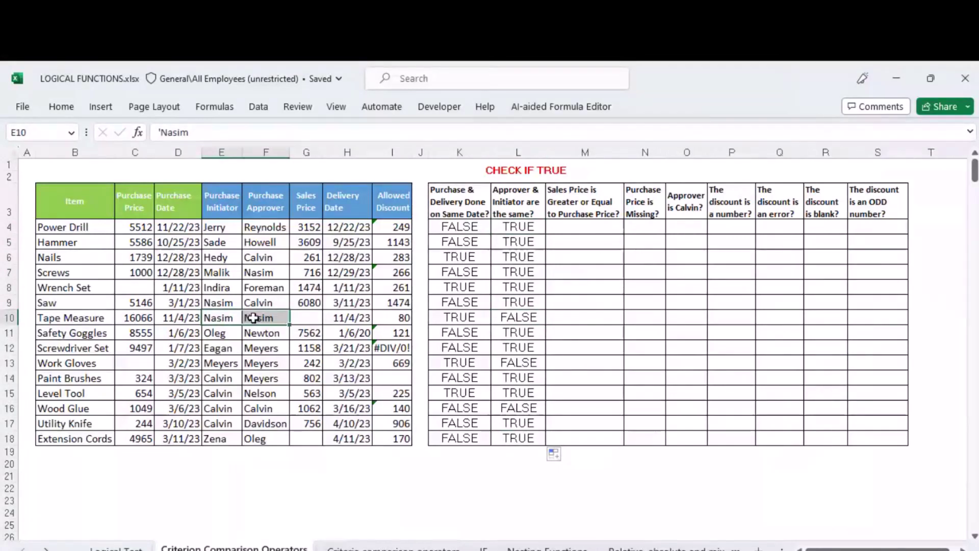
click(531, 320)
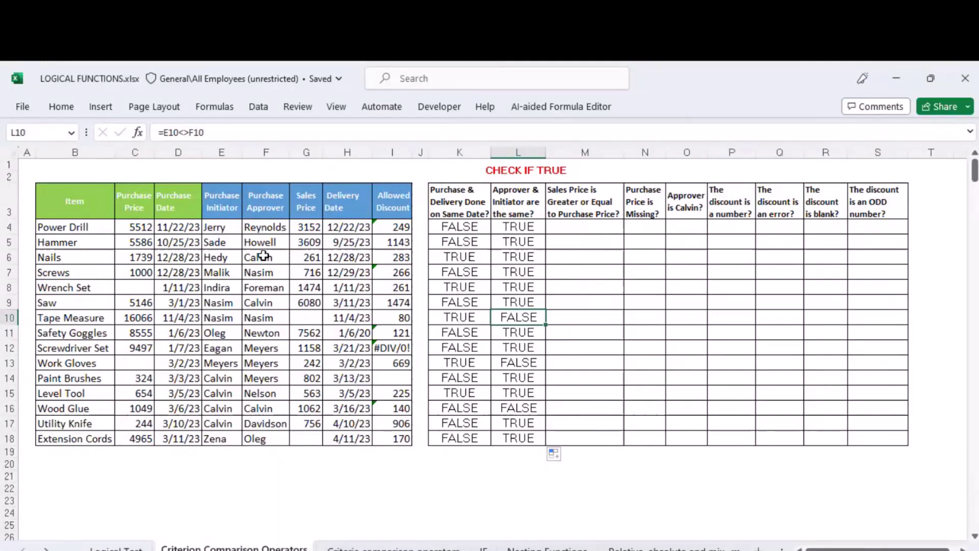
- Review the notes on the greater than, less than and greater than or equal to operators on the Logical Test sheet
key(ctrl+Page_Up)
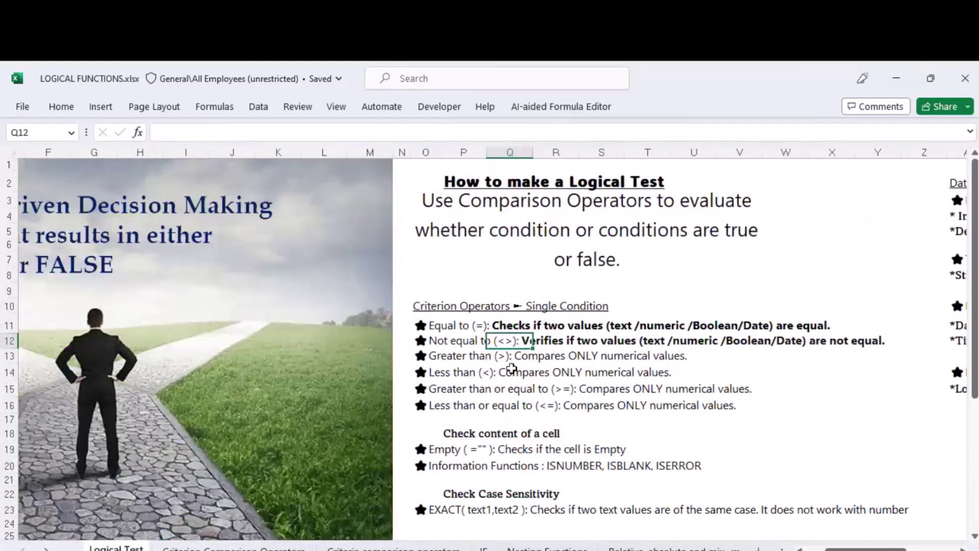
click(474, 356)
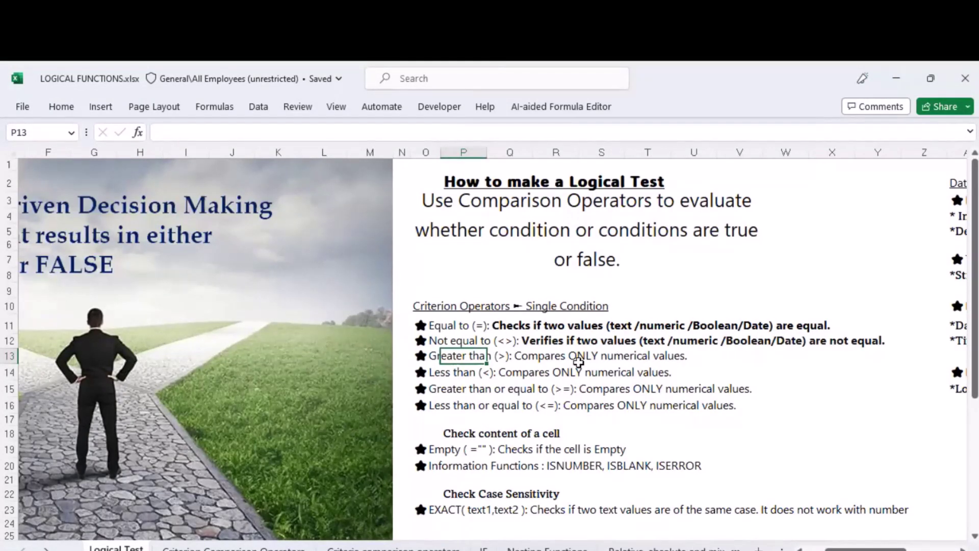
click(472, 371)
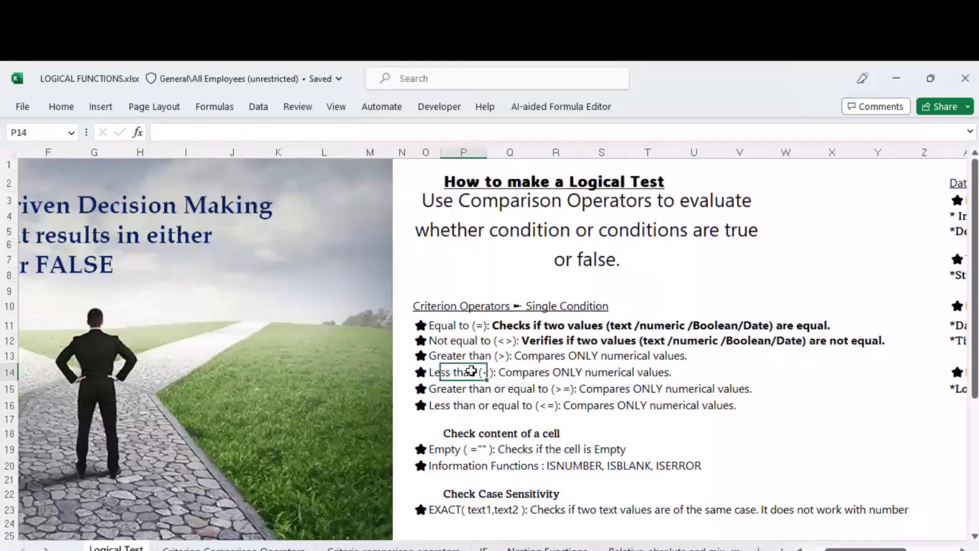
click(510, 387)
click(791, 390)
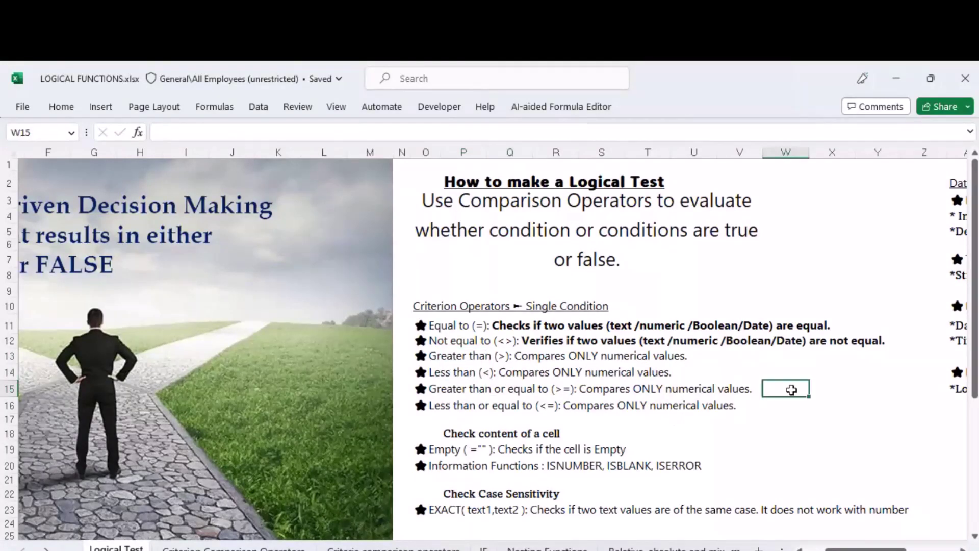
click(557, 388)
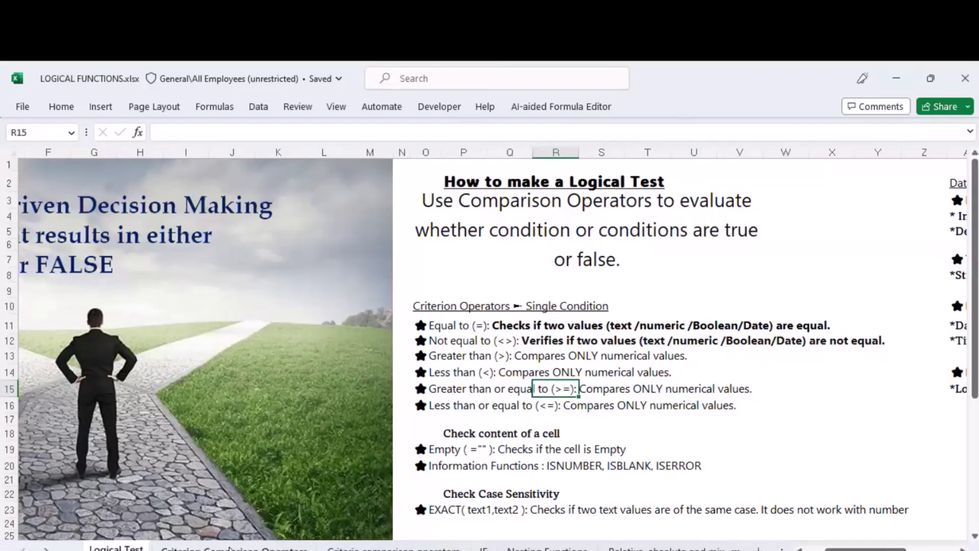
- On the Criterion Comparison Operators sheet, enter =G4>=C4 in M4 to test whether the sales price is at least the purchase price
click(231, 548)
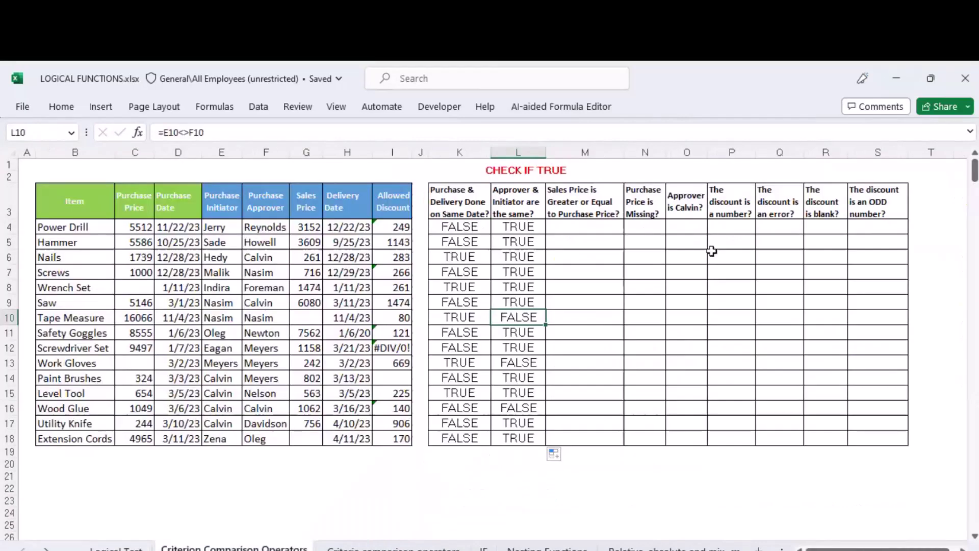
click(584, 204)
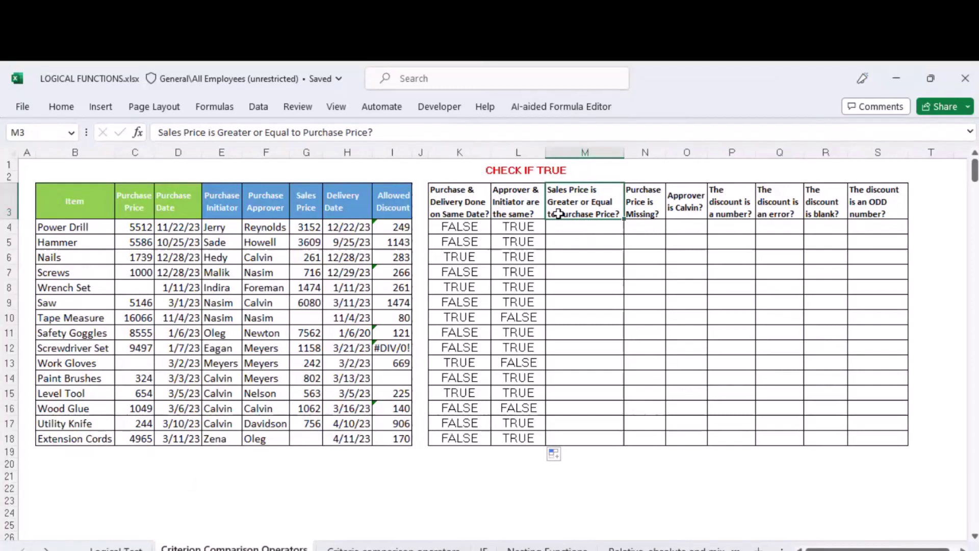
click(589, 227)
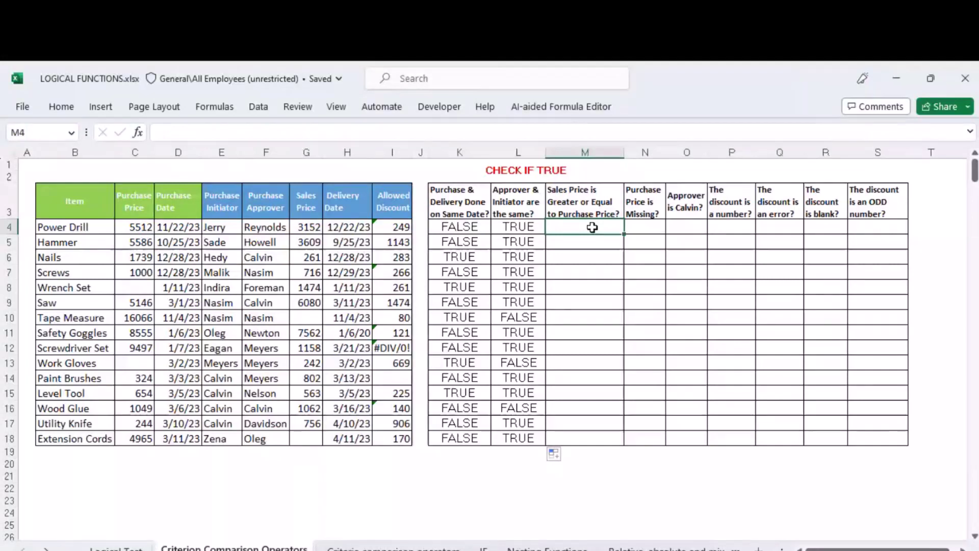
text(=)
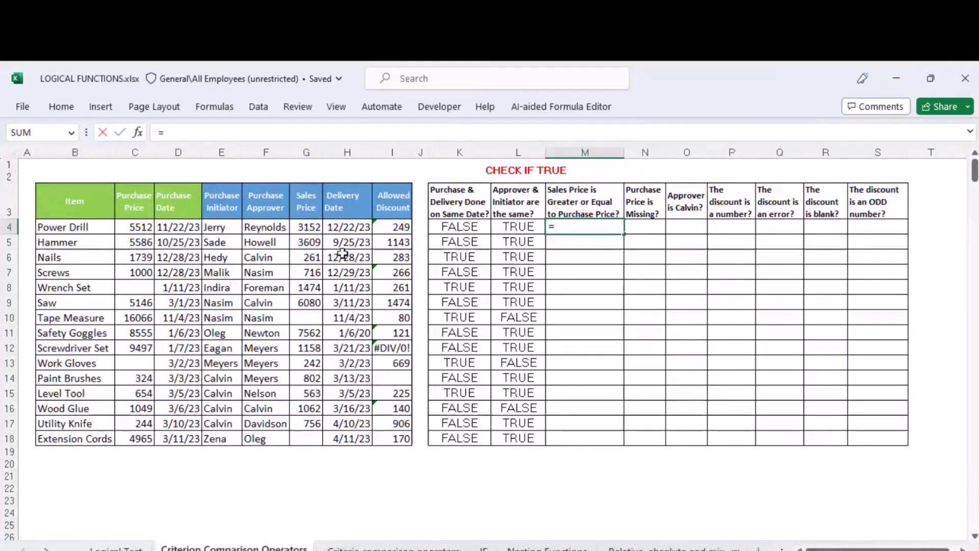
key(Left)
key(Left)
key(Left)
key(Left)
key(Left)
key(Left)
text(>=)
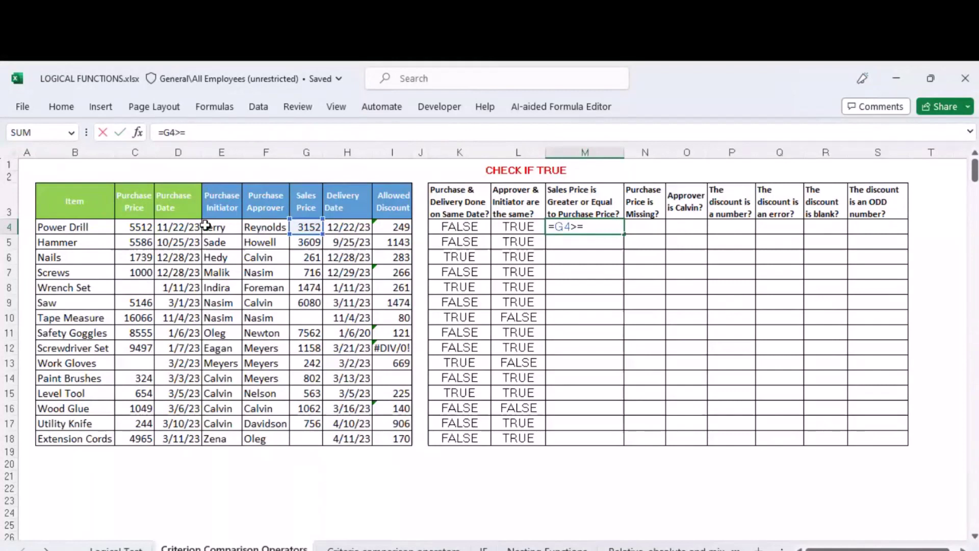
click(141, 227)
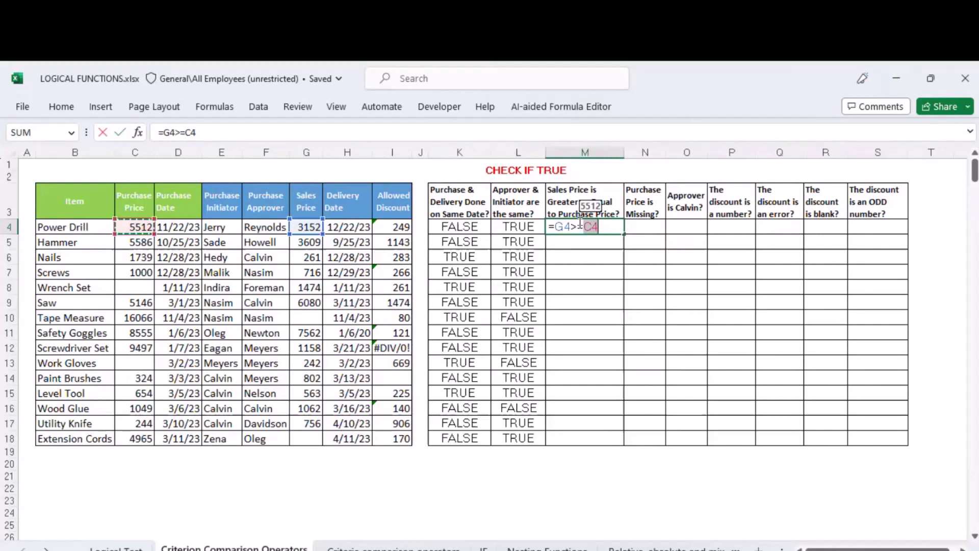
key(Return)
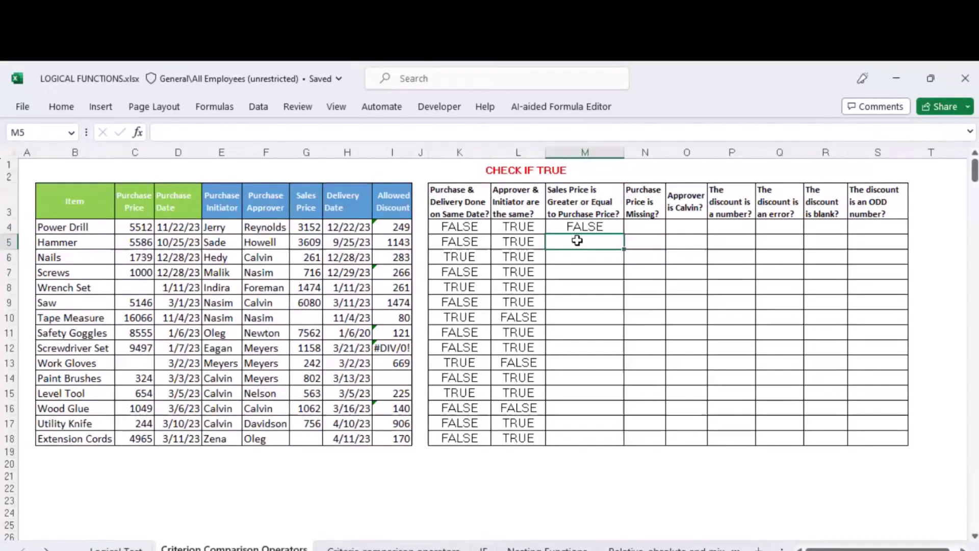
- Try to enter the formula =G5=>C5 in M5, with the operator symbols in reversed order
text(=)
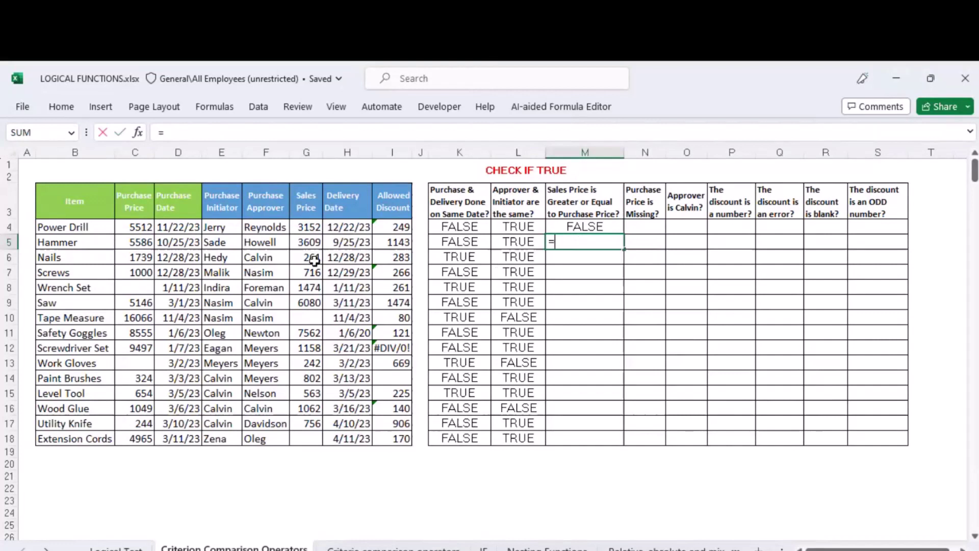
click(311, 242)
text(=)
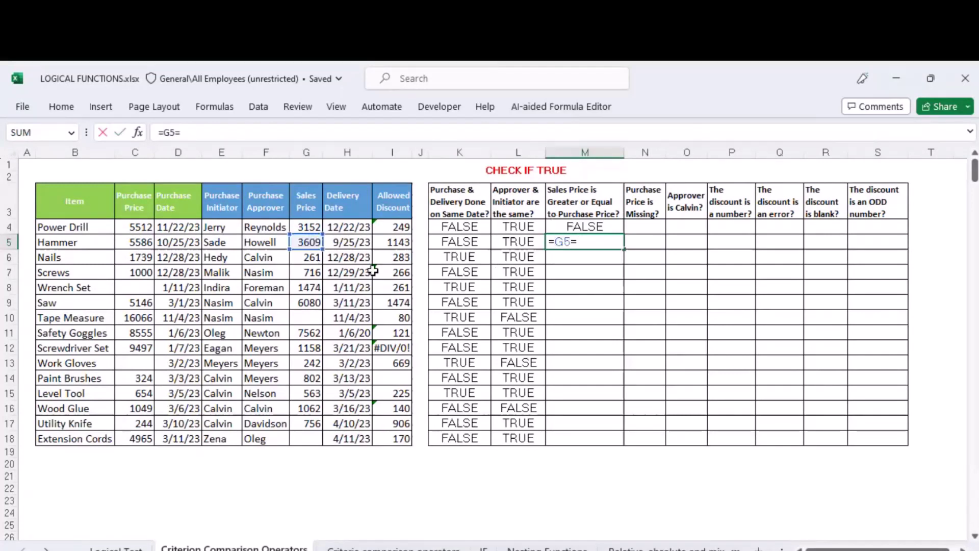
text(>)
click(133, 244)
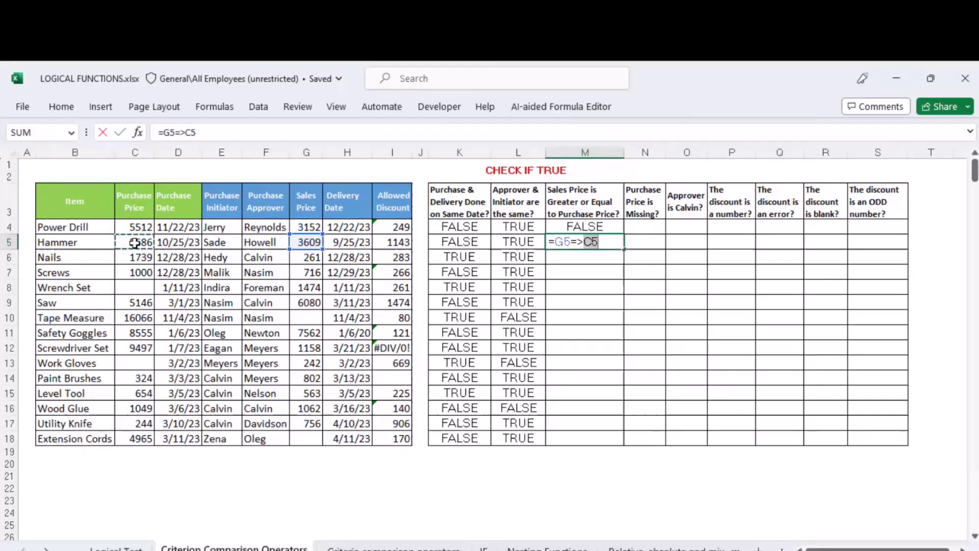
key(Return)
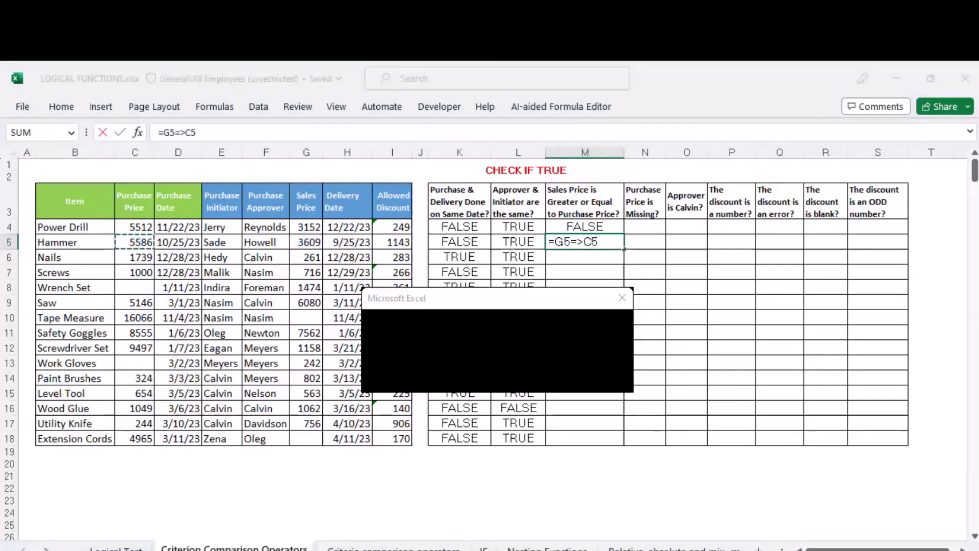
click(627, 296)
key(Return)
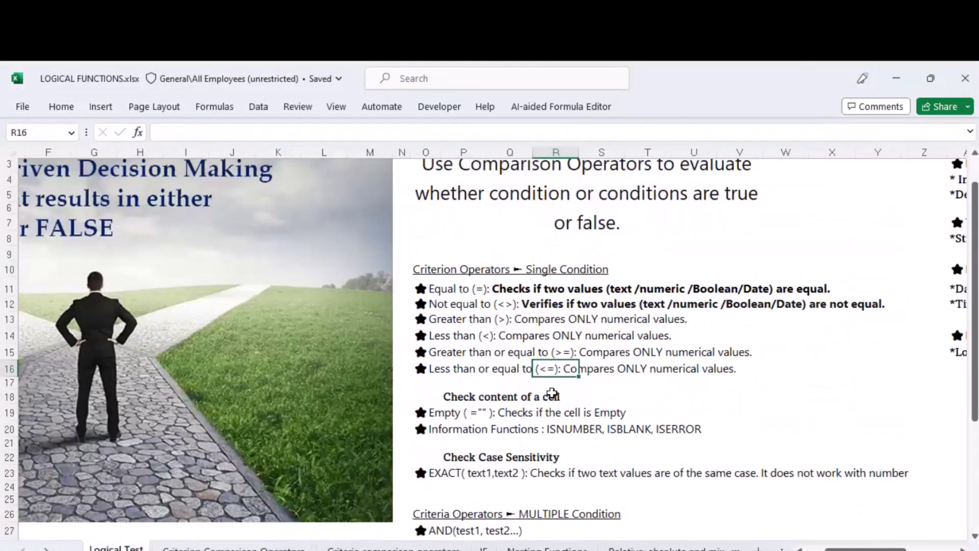
- Review the empty-cell test in the Logical Test notes and examine the blank Purchase Price cells on the Criterion Comparison Operators sheet
scroll(513, 247, up, 1)
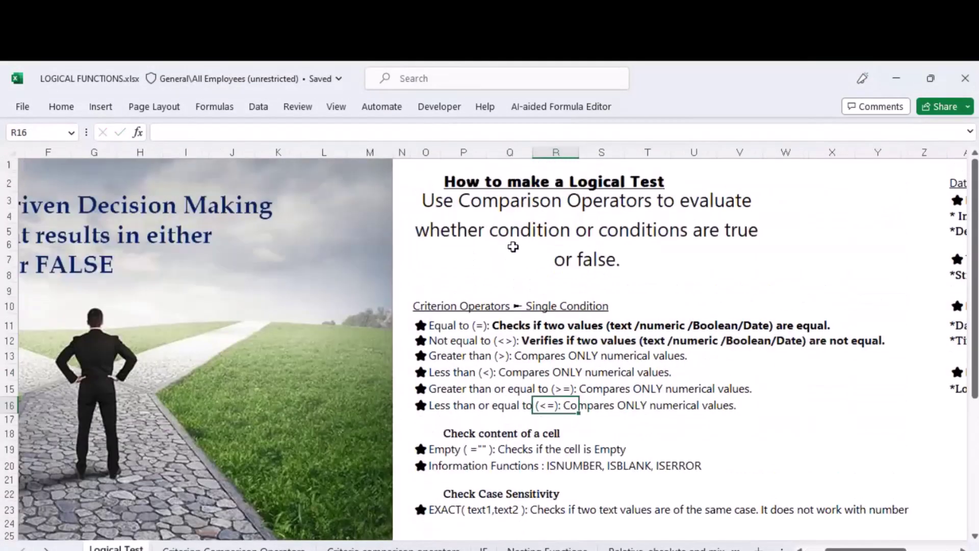
scroll(561, 214, down, 2)
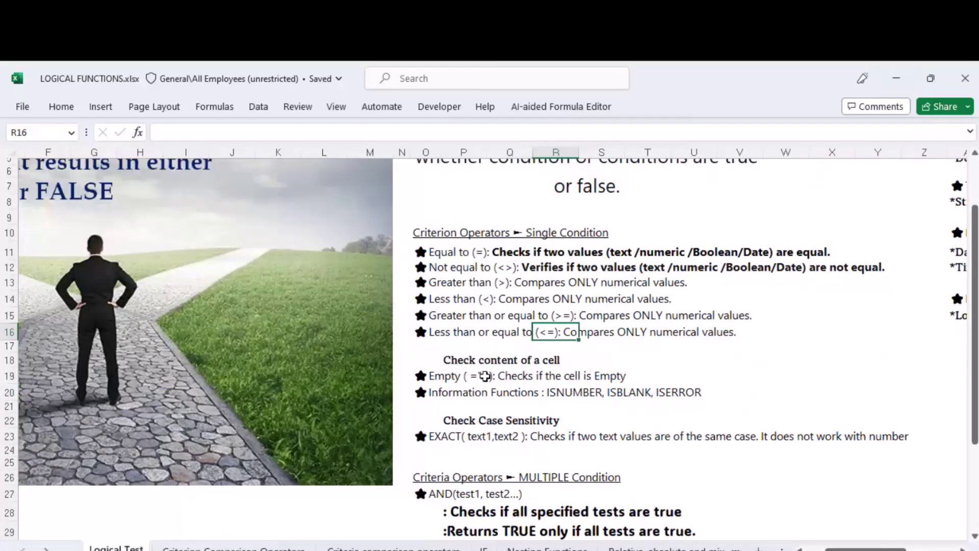
click(462, 376)
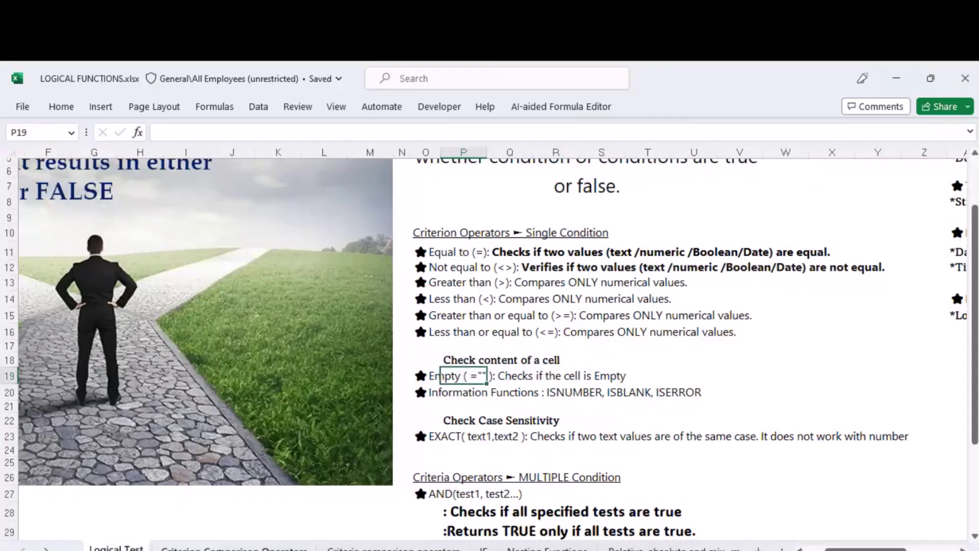
click(234, 547)
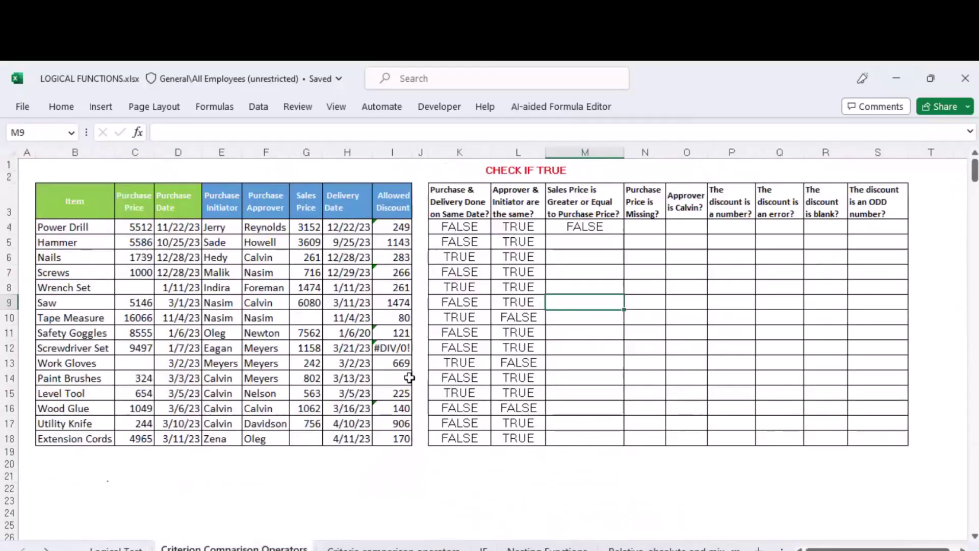
click(644, 204)
click(132, 288)
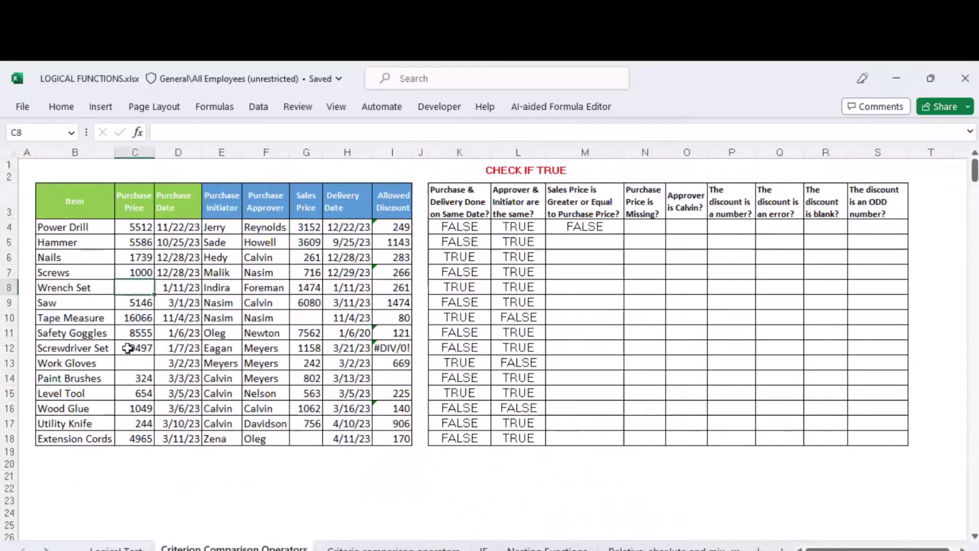
click(129, 364)
click(131, 290)
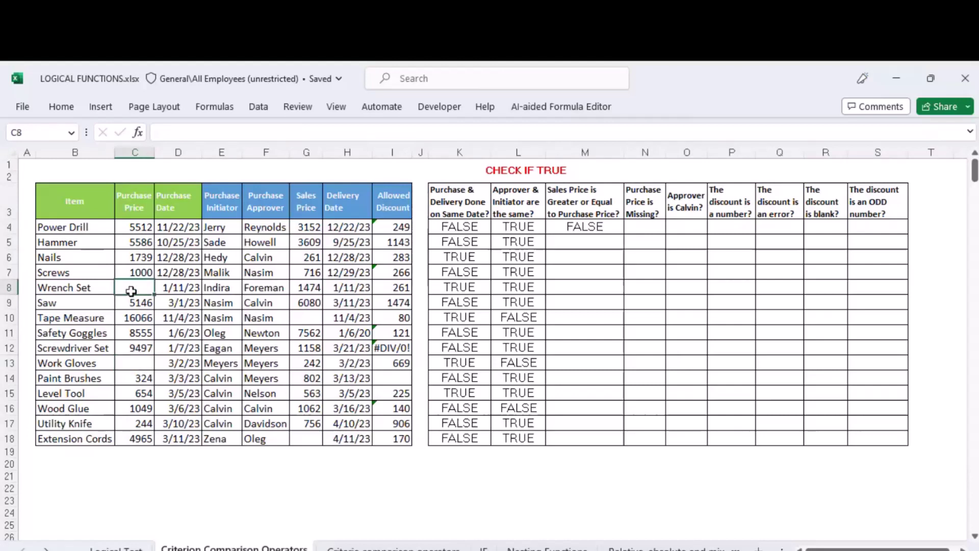
- Enter the formula =C4="" in N4 to test whether the Power Drill's purchase price is missing
click(640, 199)
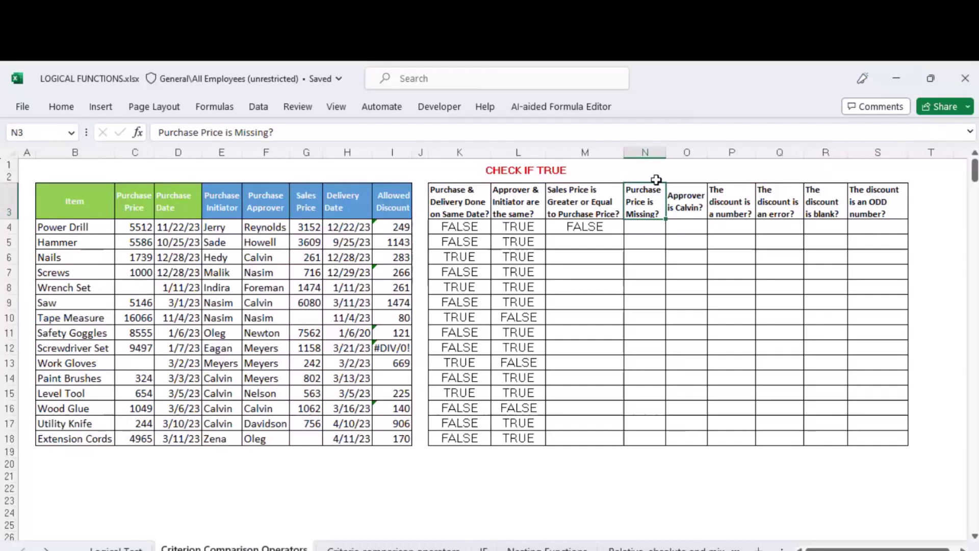
click(637, 234)
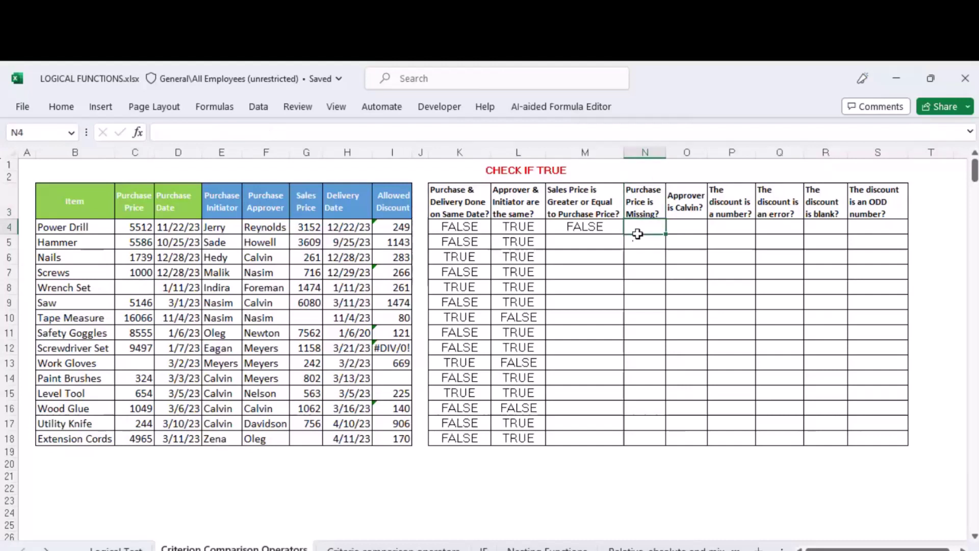
text(=)
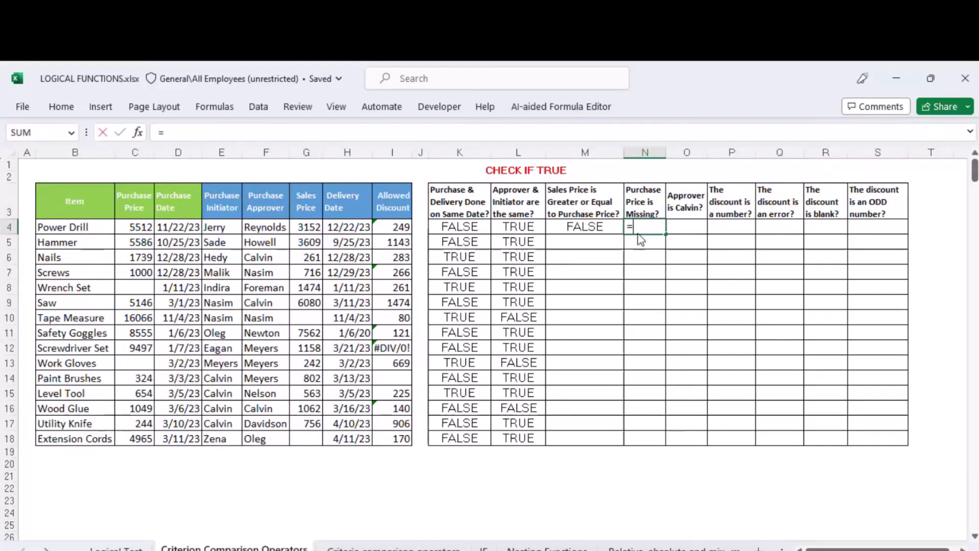
click(138, 224)
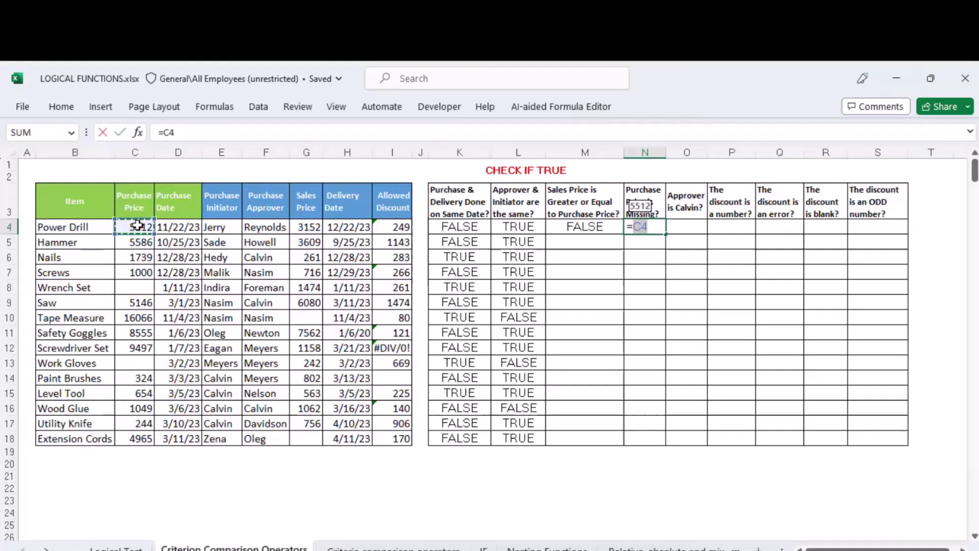
text(="")
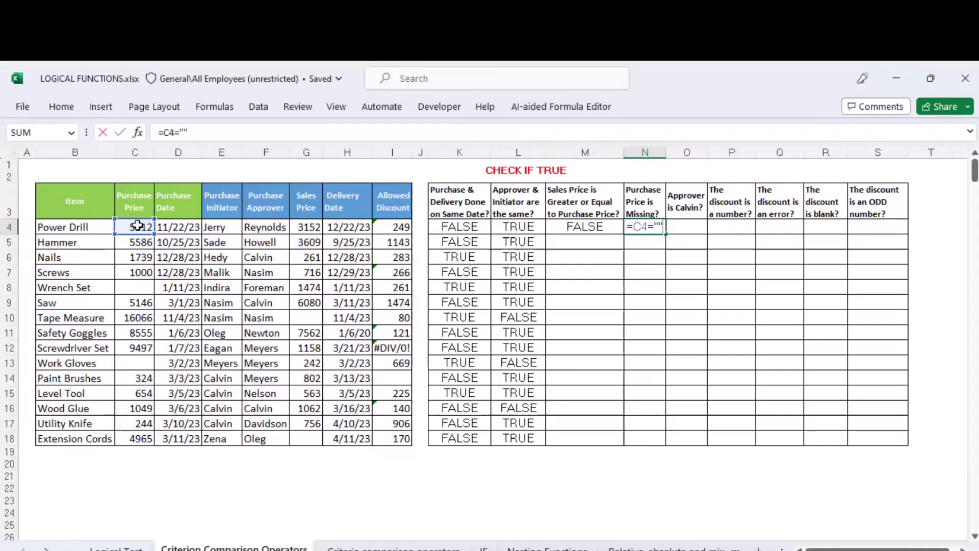
key(Return)
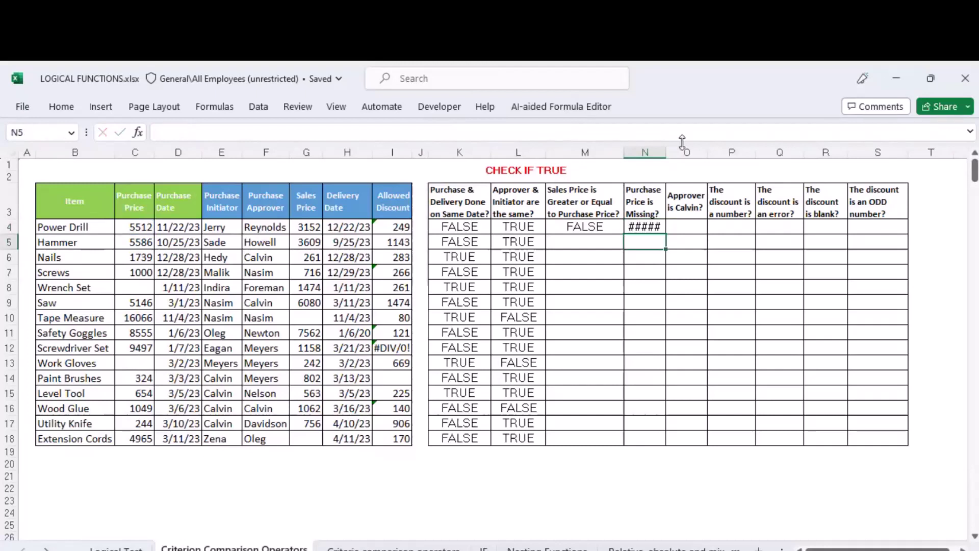
- Autofit column N and copy the missing purchase price test from N4 down to N18
double_click(666, 153)
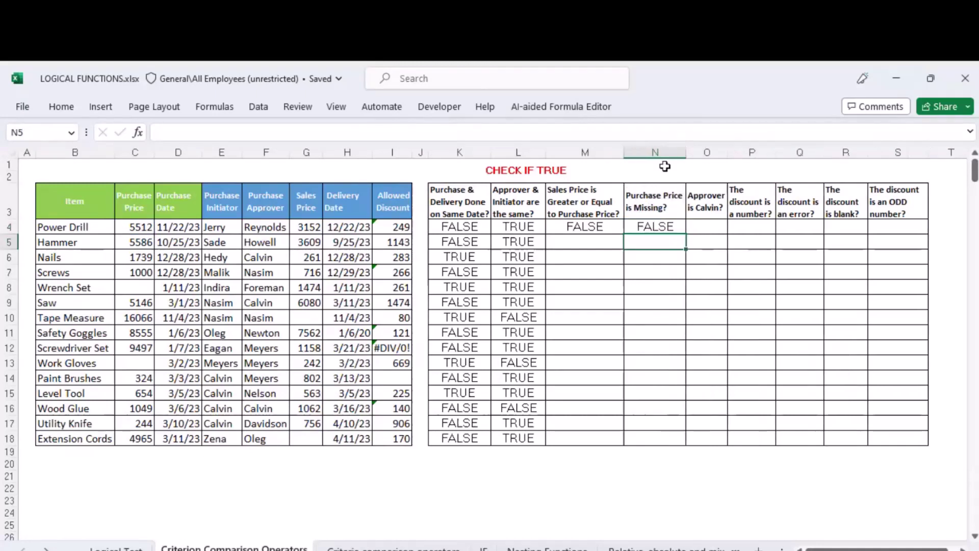
click(659, 227)
drag(686, 233, 686, 438)
- Review the information functions ISNUMBER, ISBLANK and ISERROR in the notes on the Logical Test sheet
key(ctrl+Page_Up)
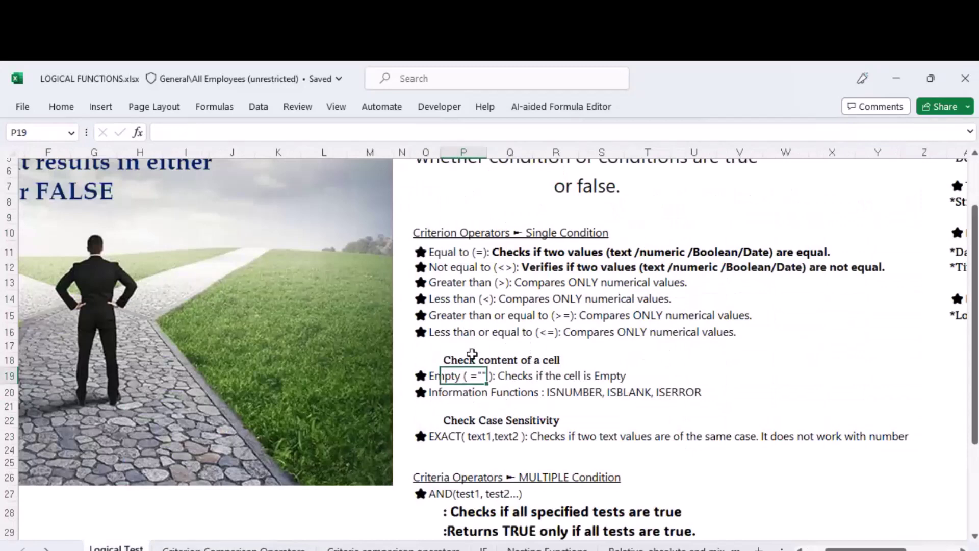
click(475, 395)
scroll(608, 333, up, 2)
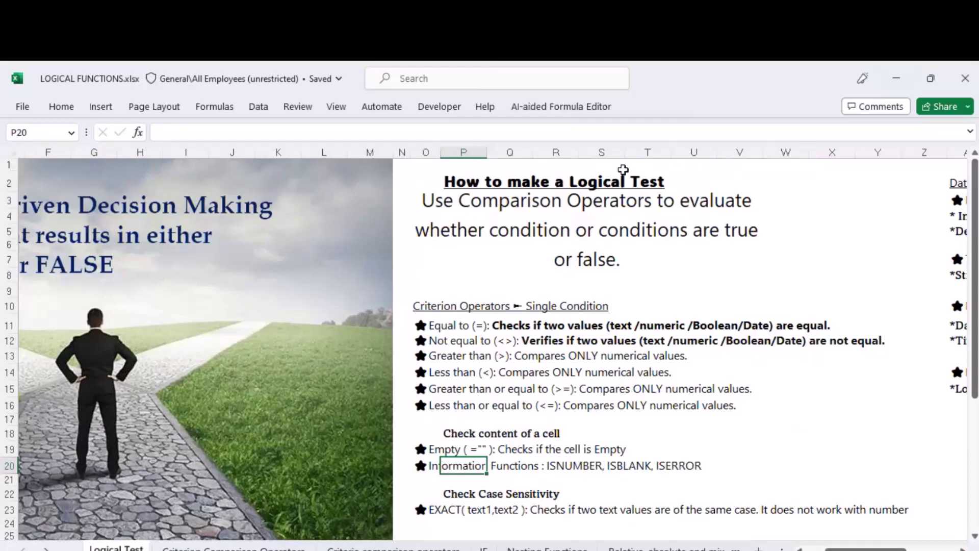
scroll(568, 195, down, 1)
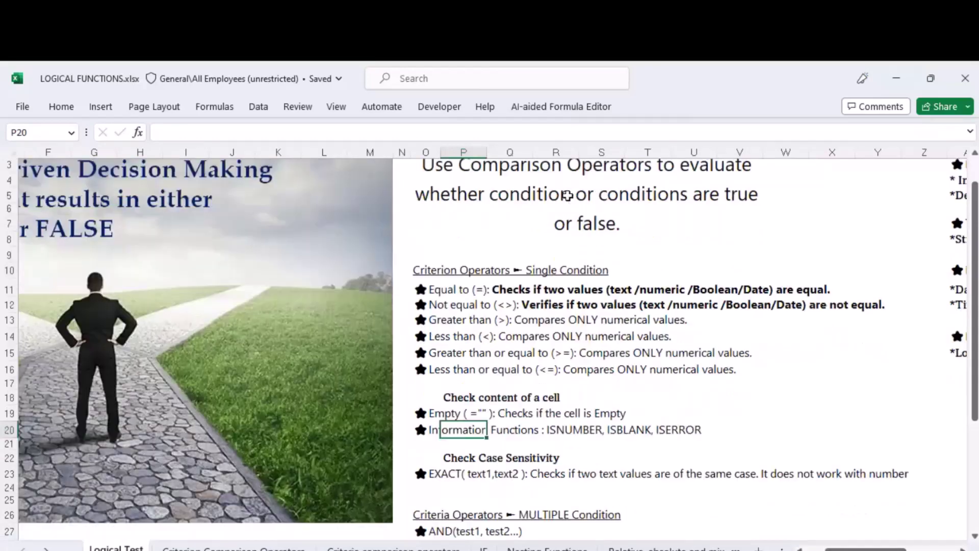
scroll(567, 195, down, 2)
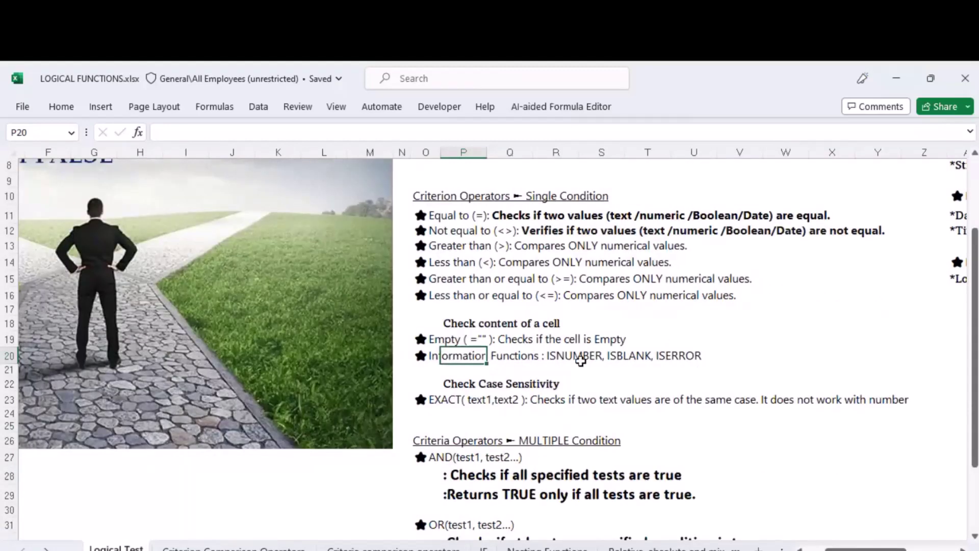
scroll(448, 359, down, 1)
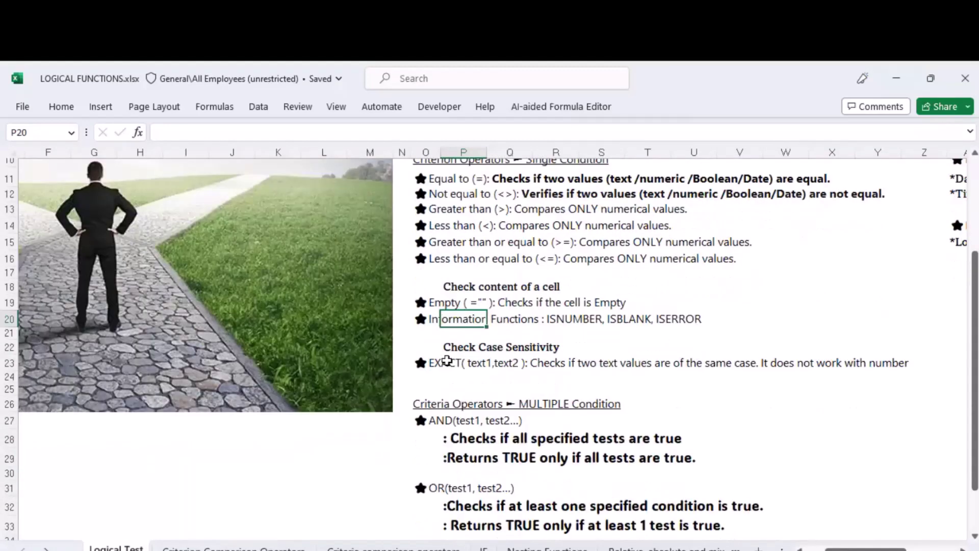
click(230, 461)
text(=)
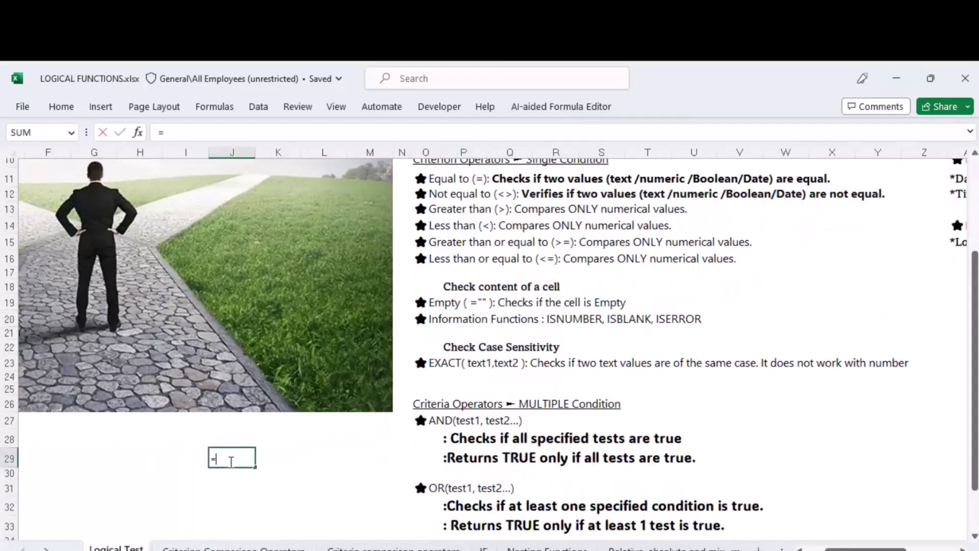
text(IS)
key(BackSpace)
key(BackSpace)
key(BackSpace)
click(770, 422)
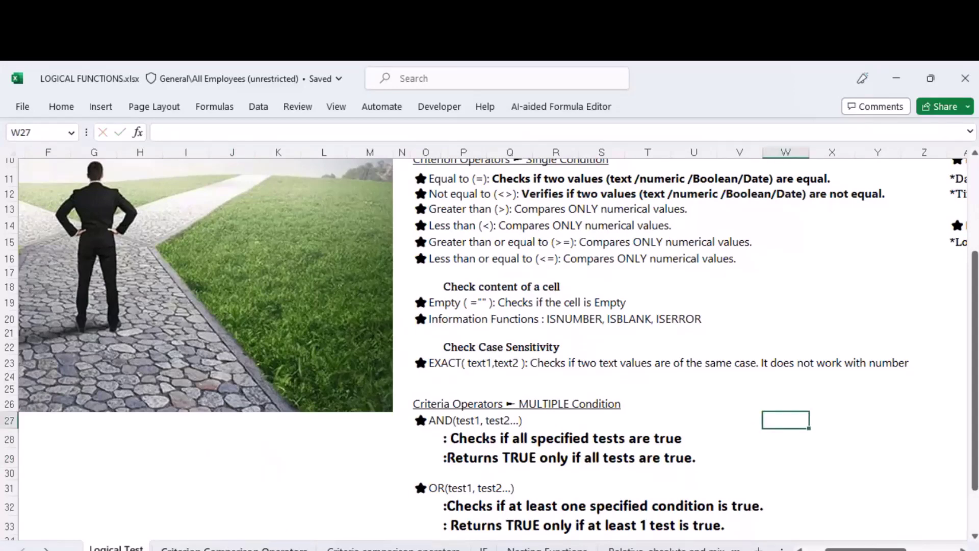
- On the Criterion Comparison Operators sheet, enter =ISNUMBER(I4) in P4 to test whether the discount is a number, and fill it down to P18
key(ctrl+Page_Down)
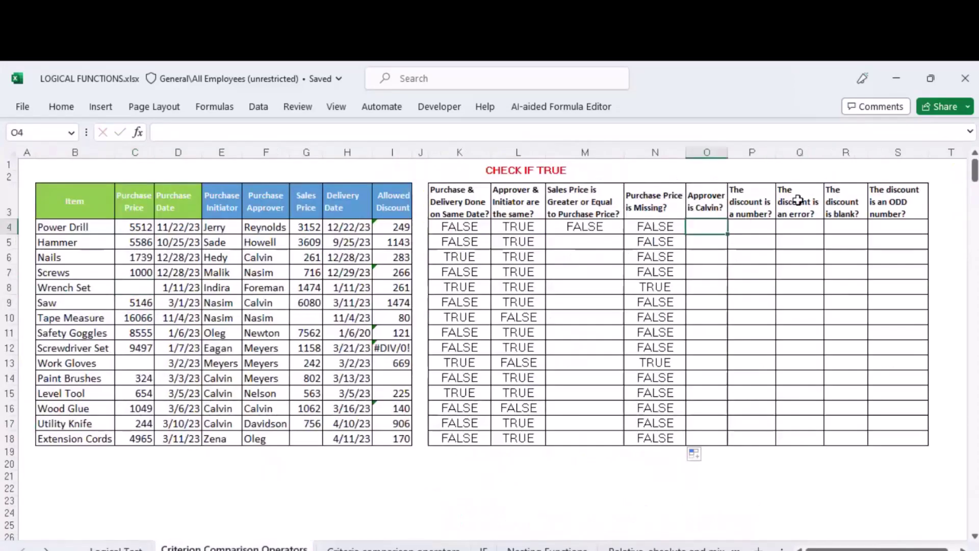
click(763, 230)
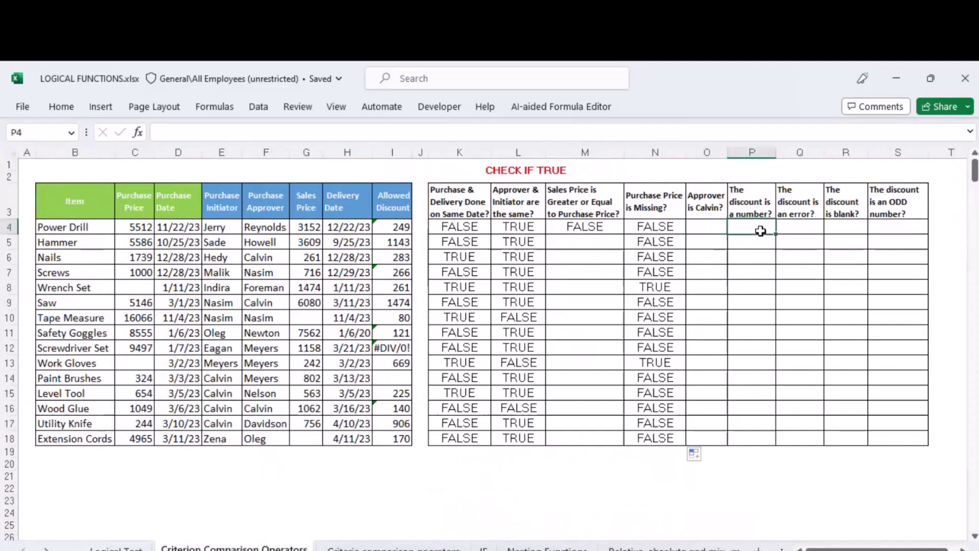
click(756, 152)
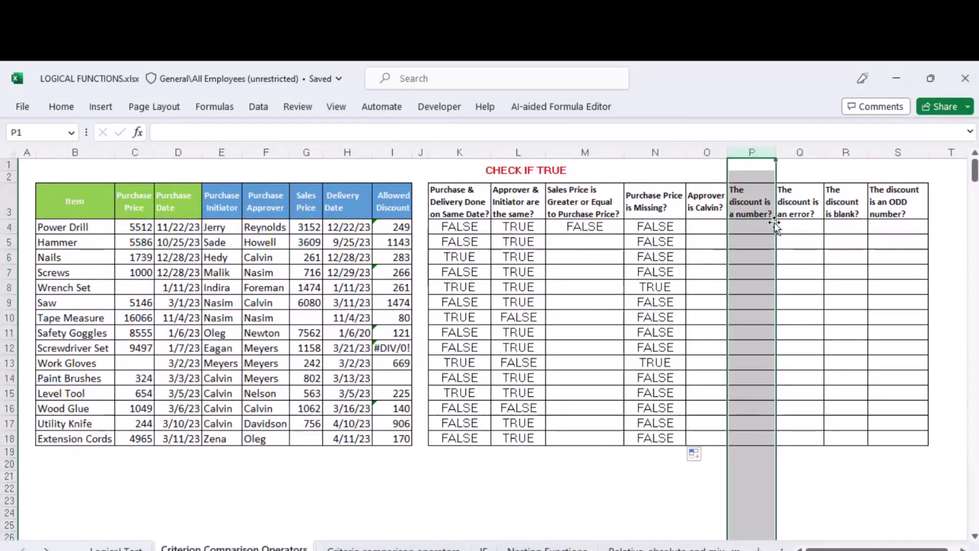
click(738, 228)
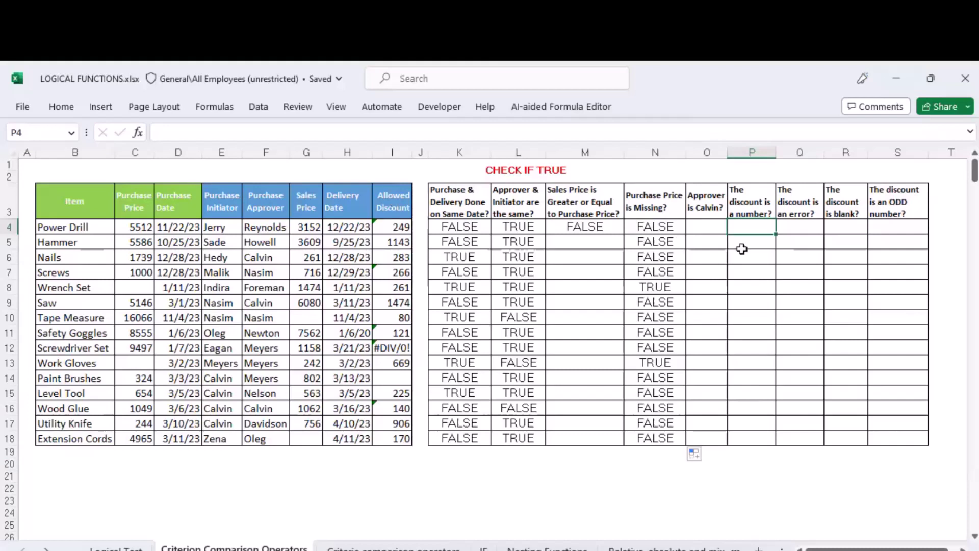
text(=)
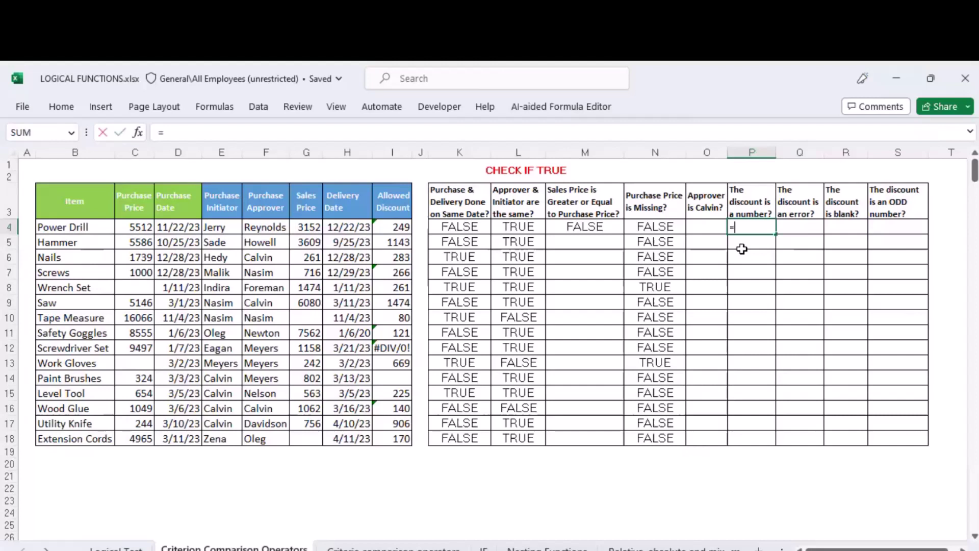
text(ISN)
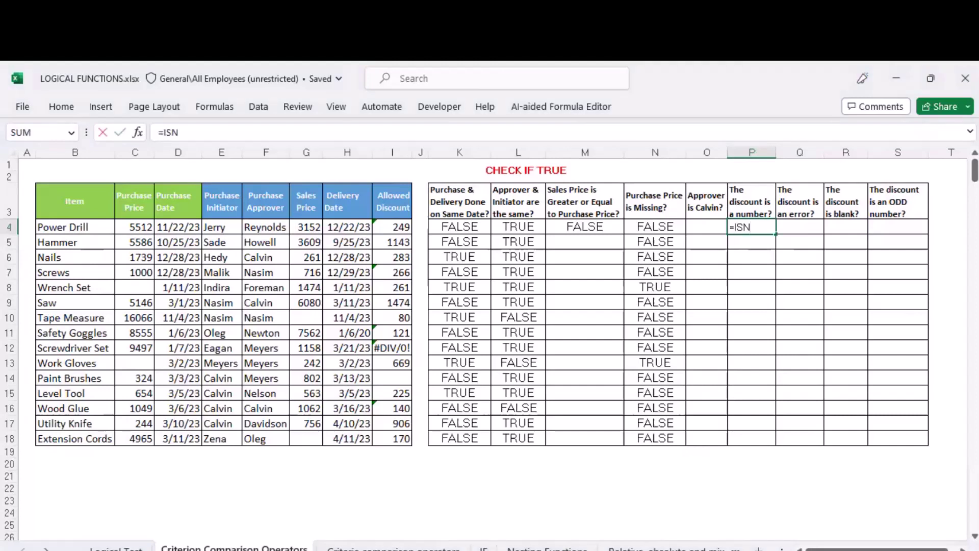
key(Tab)
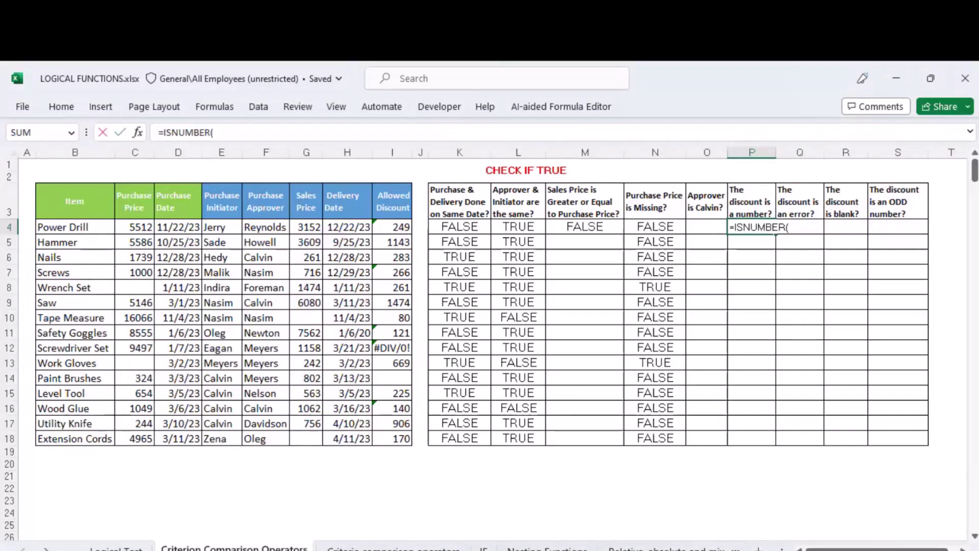
click(397, 228)
text())
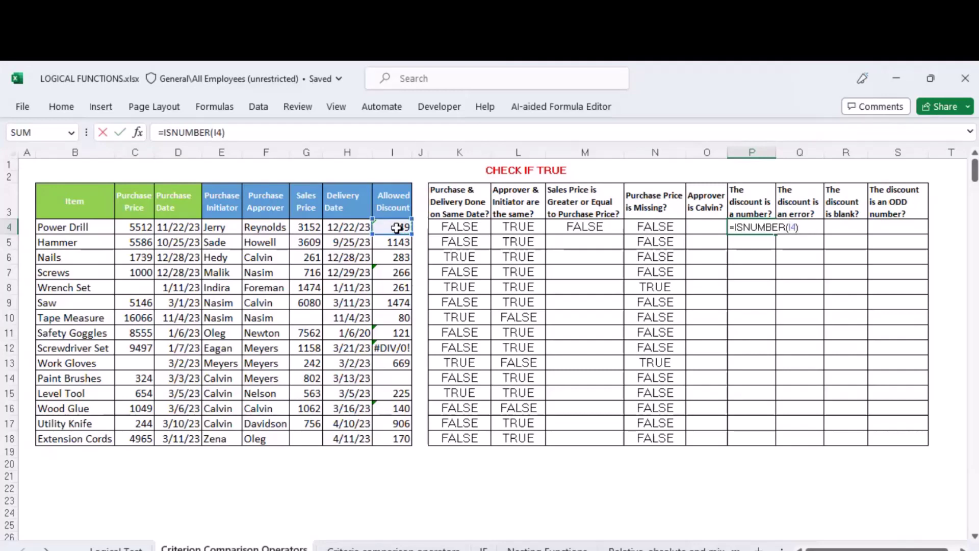
key(Return)
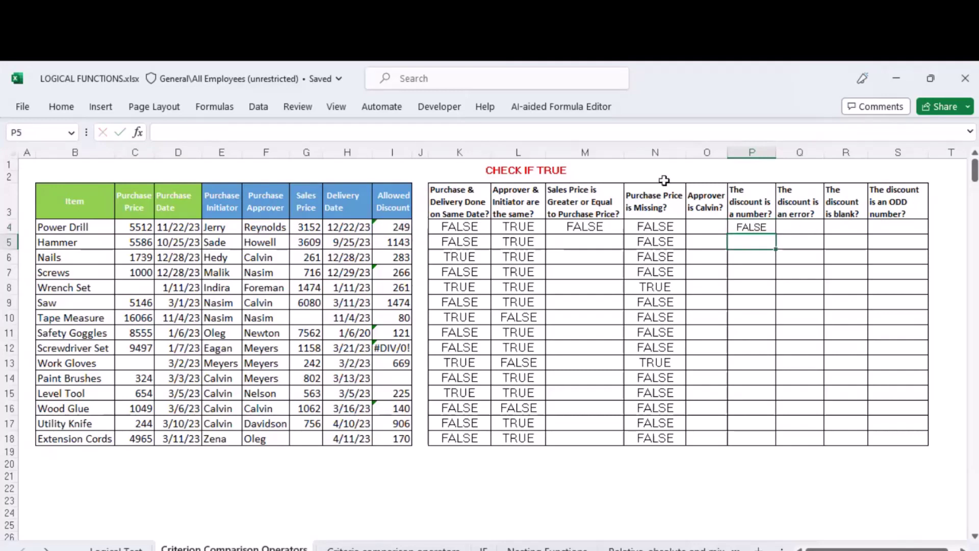
key(Up)
double_click(776, 238)
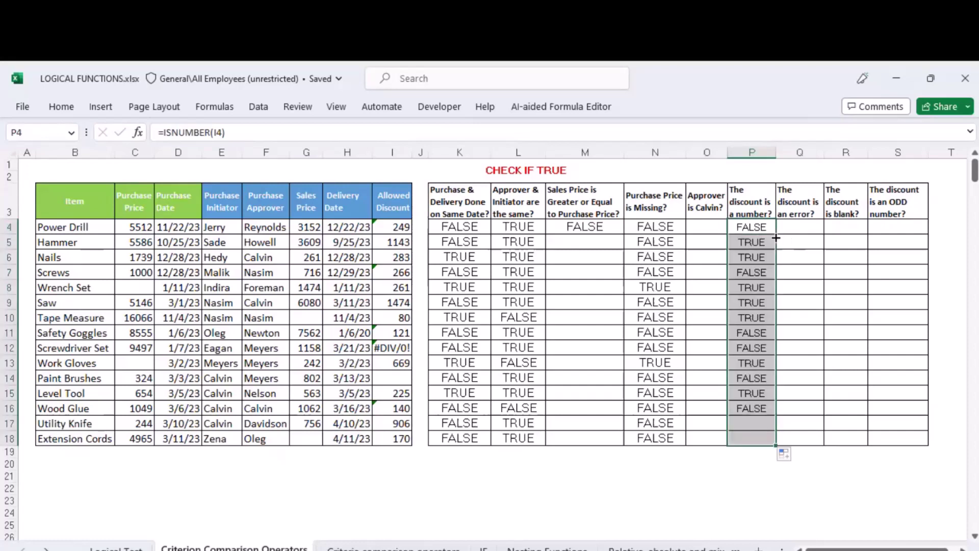
- Compare the number-test results in column P with the contents of the matching Allowed Discount cells
click(760, 227)
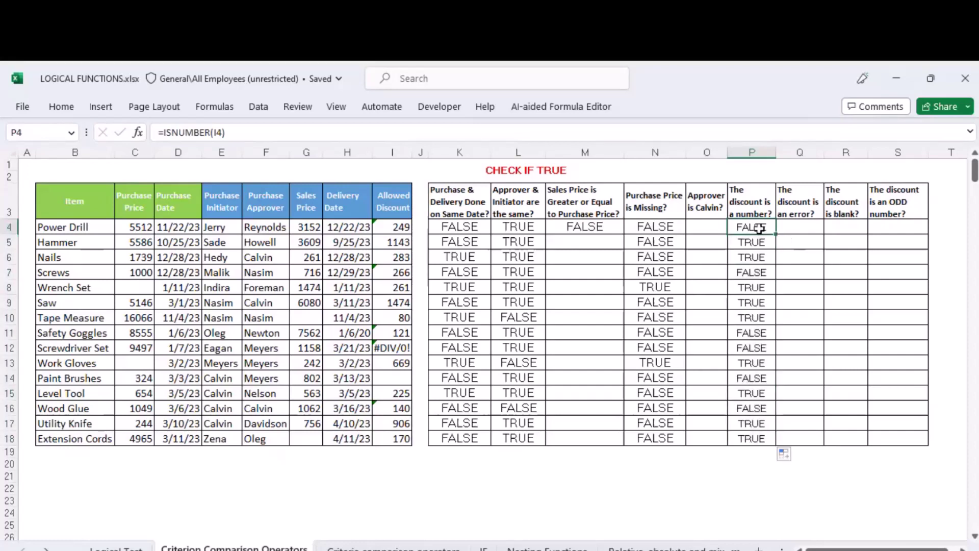
click(395, 227)
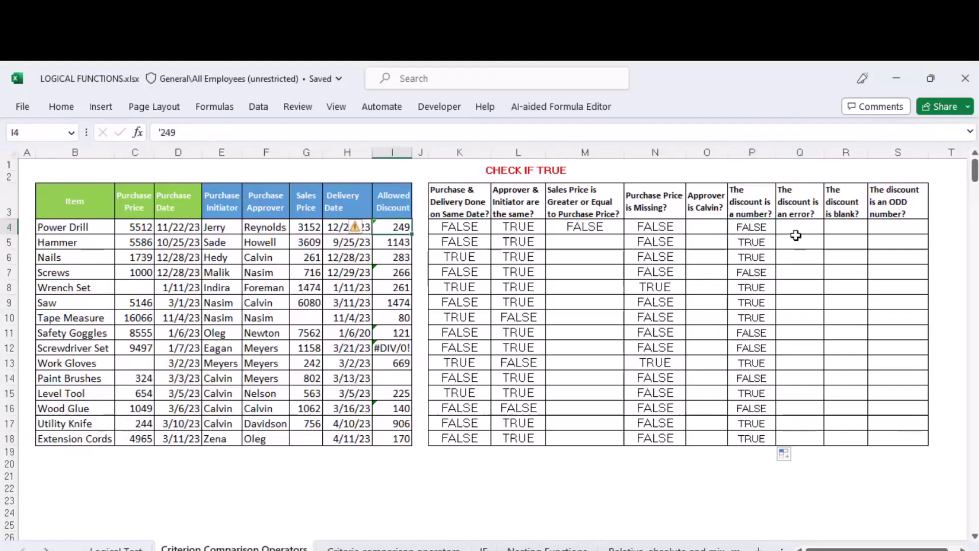
click(750, 243)
click(399, 241)
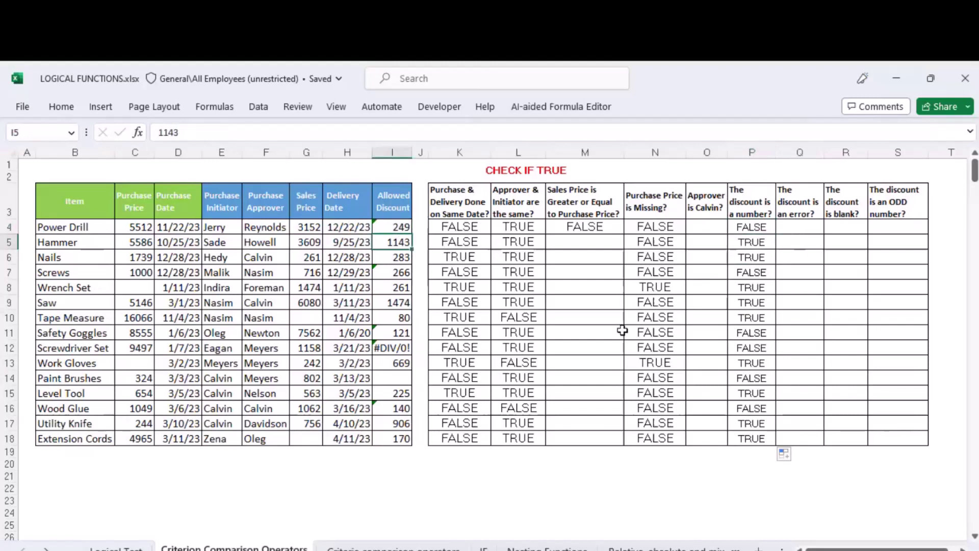
click(400, 349)
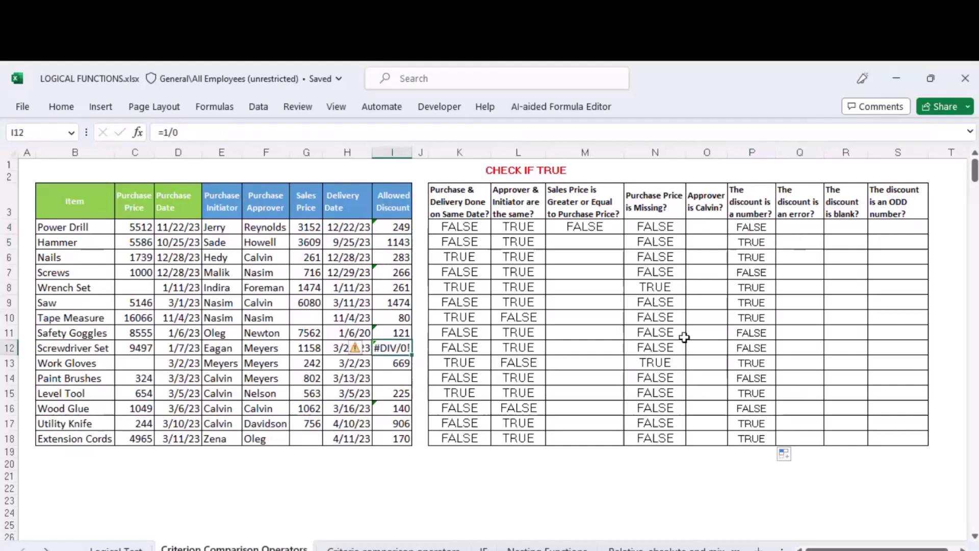
click(750, 347)
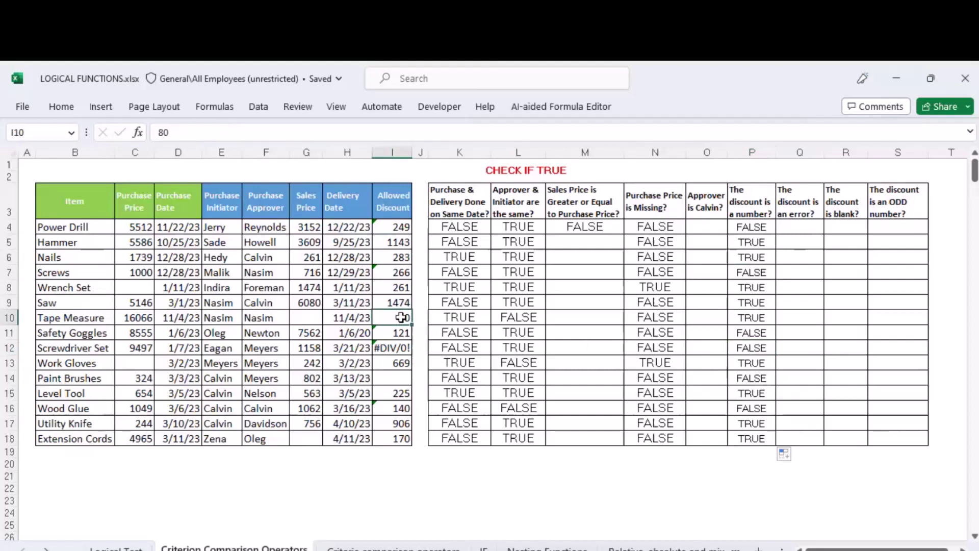
click(755, 226)
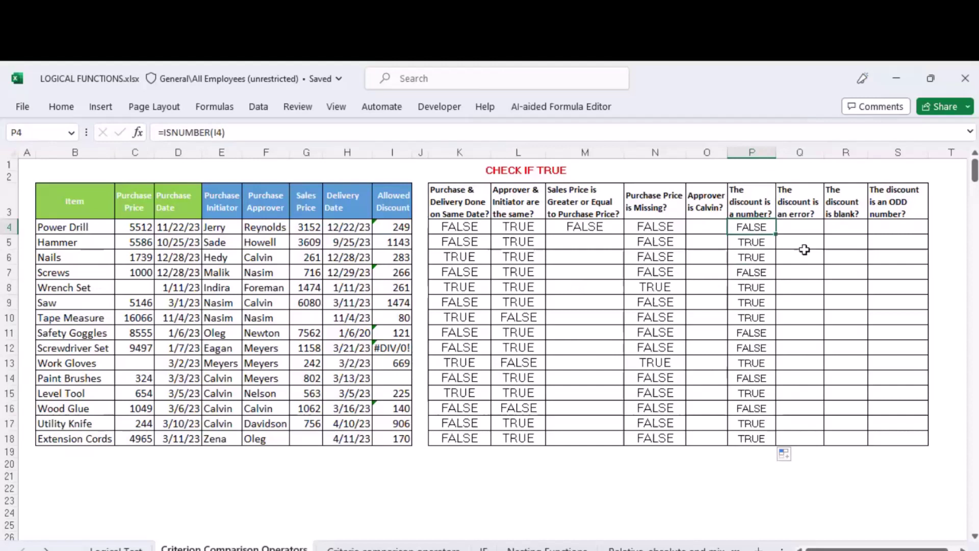
click(793, 226)
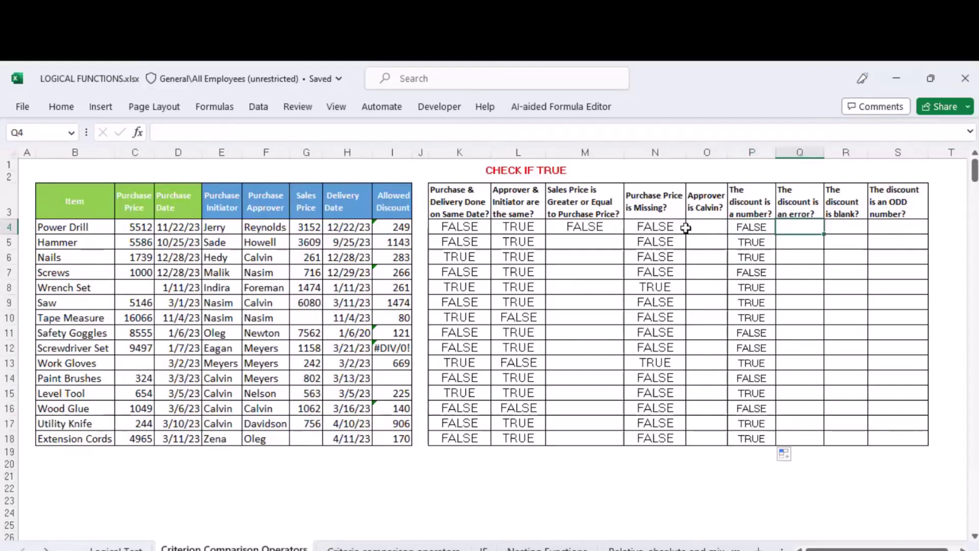
click(744, 229)
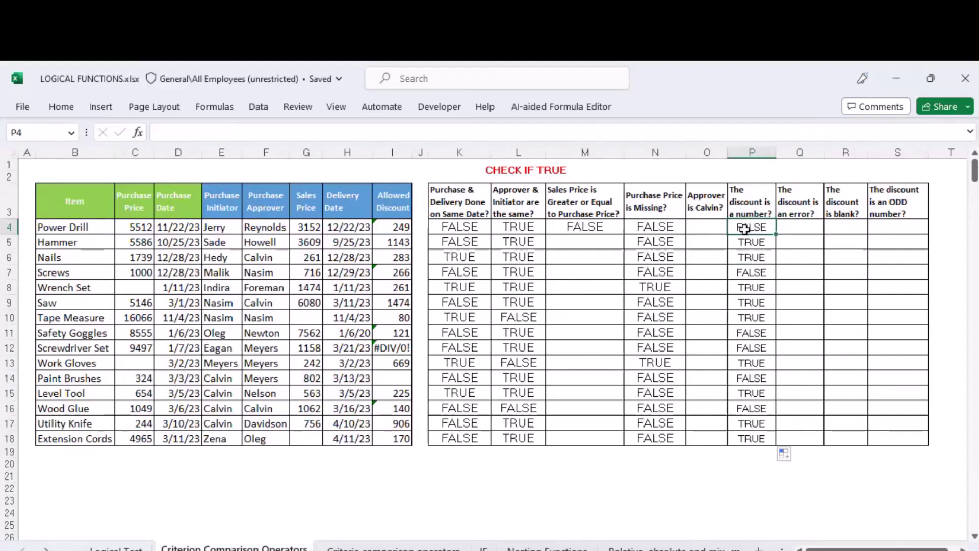
- Enter =ISERROR(I4) in Q4 to test whether the discount is an error, fill it down to Q18, and check the Screwdriver Set row
click(803, 227)
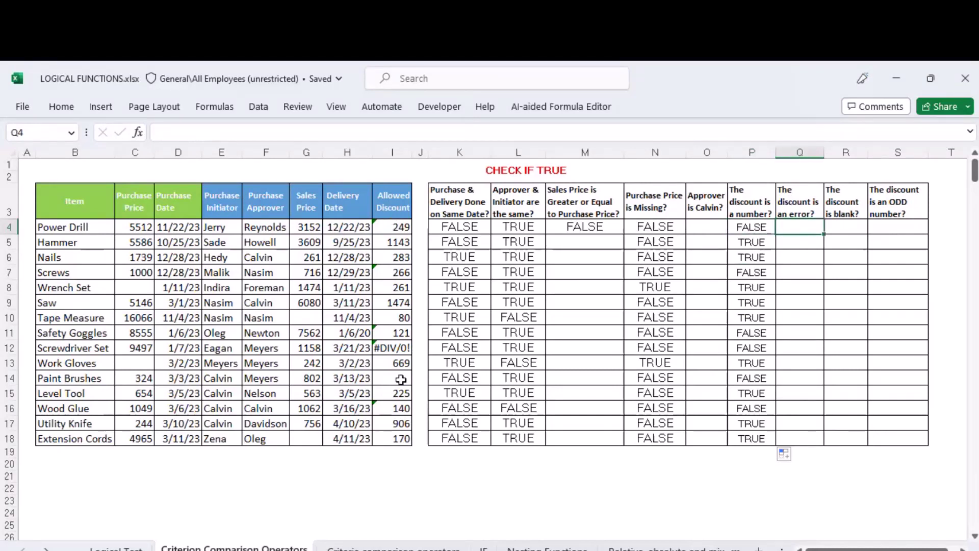
text(=IS)
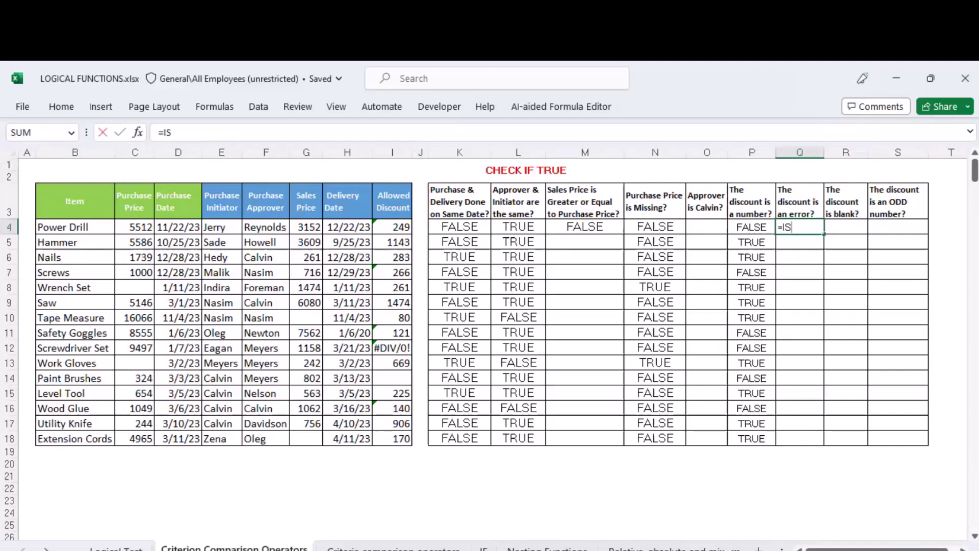
text(ERROR()
click(384, 227)
text())
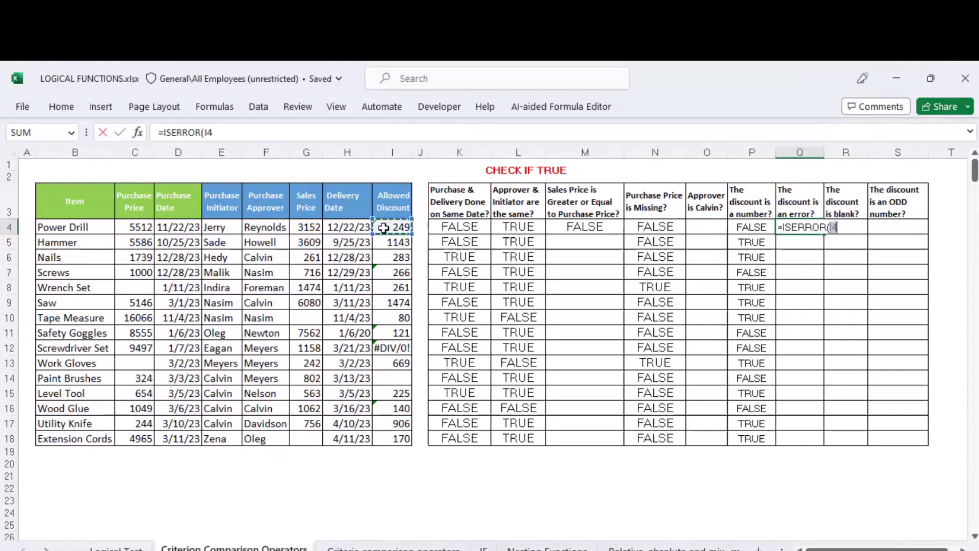
key(Return)
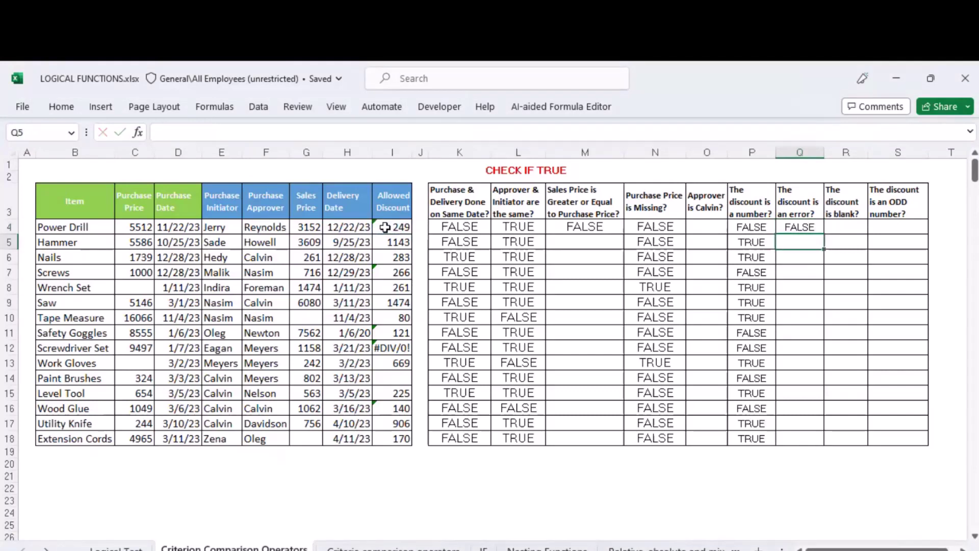
click(805, 226)
double_click(825, 233)
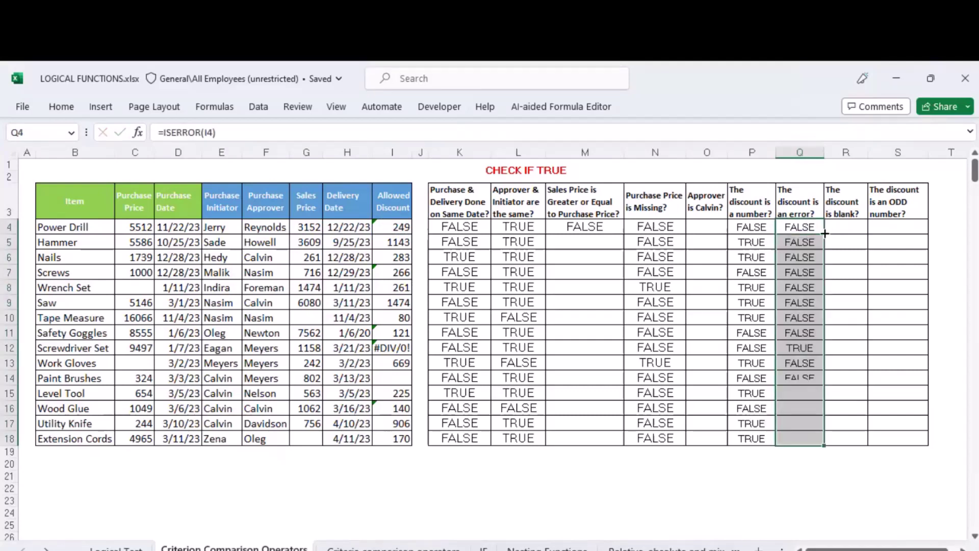
click(803, 347)
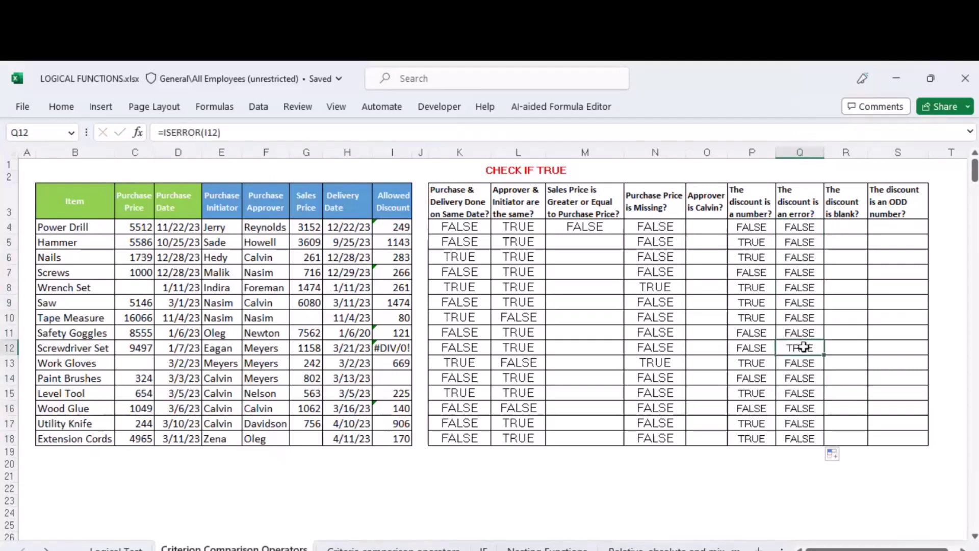
- Review the case sensitivity note about the EXACT function on the Logical Test sheet
key(ctrl+Page_Up)
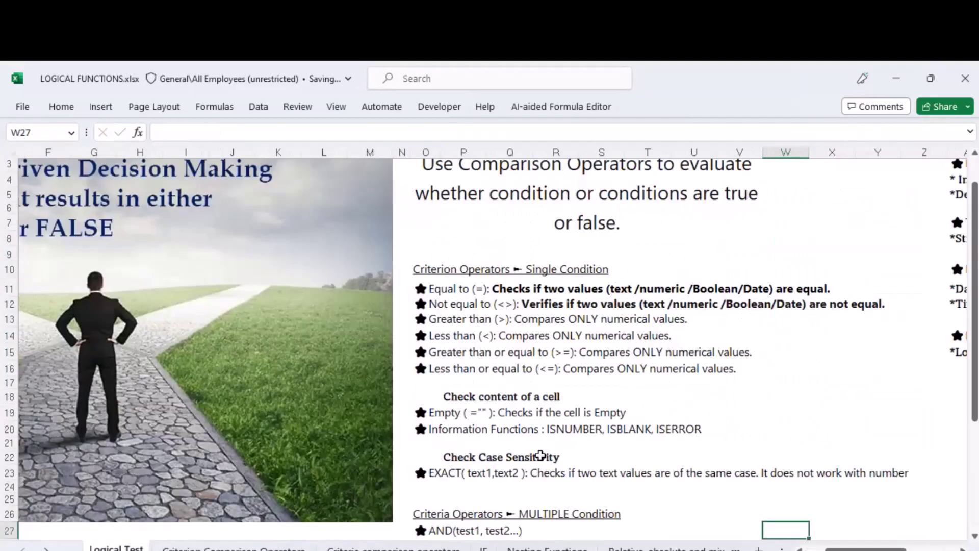
scroll(418, 446, down, 1)
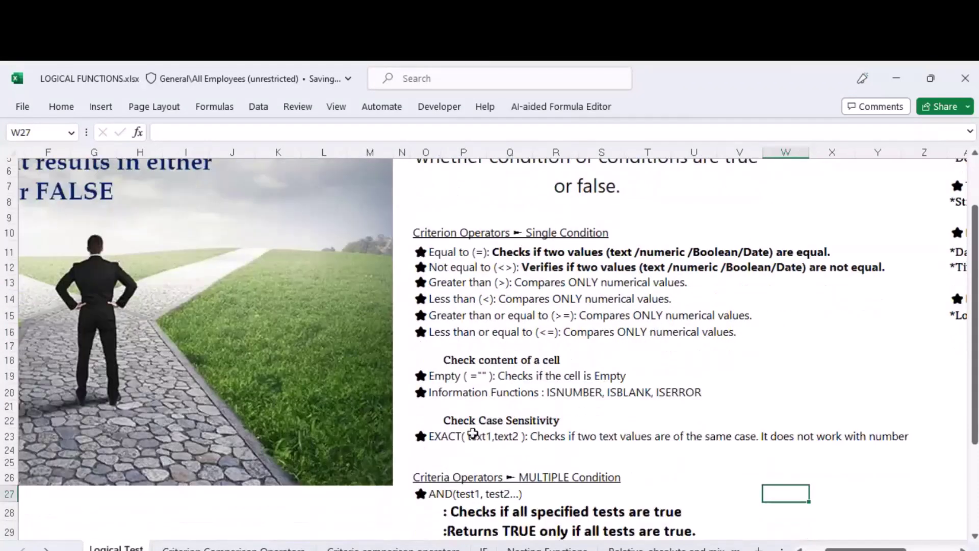
click(447, 439)
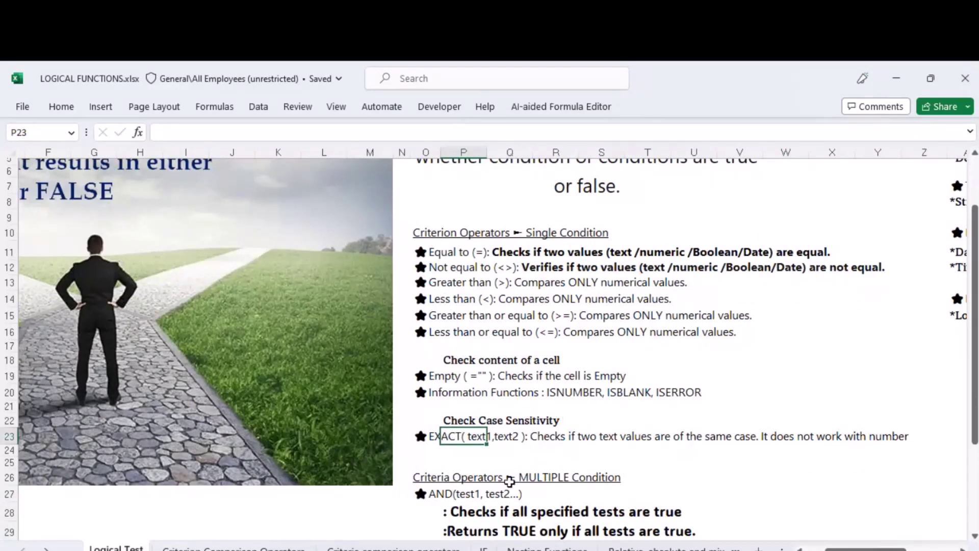
- On the Criterion Comparison Operators sheet, enter FURNITURE in E22 and furniture in G22 as sample text for a case comparison
click(234, 548)
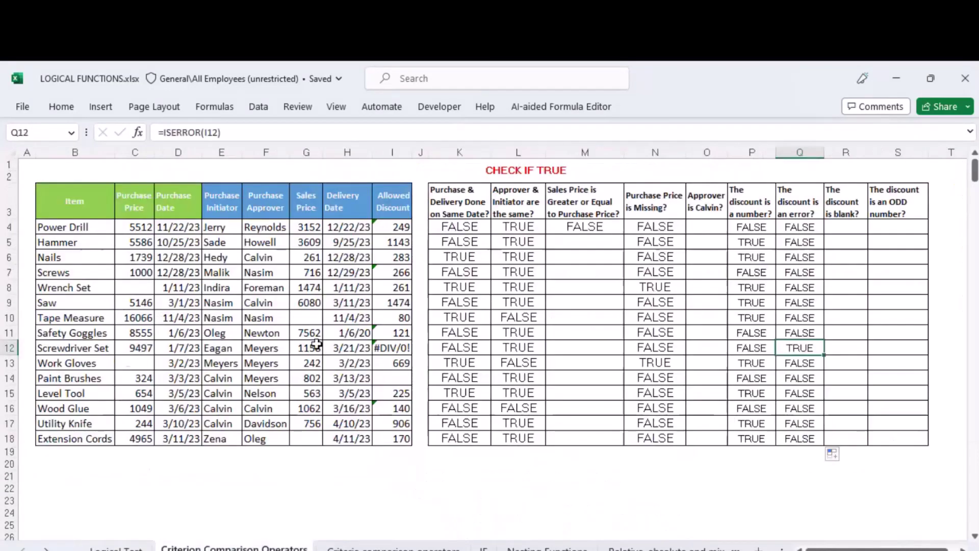
click(207, 490)
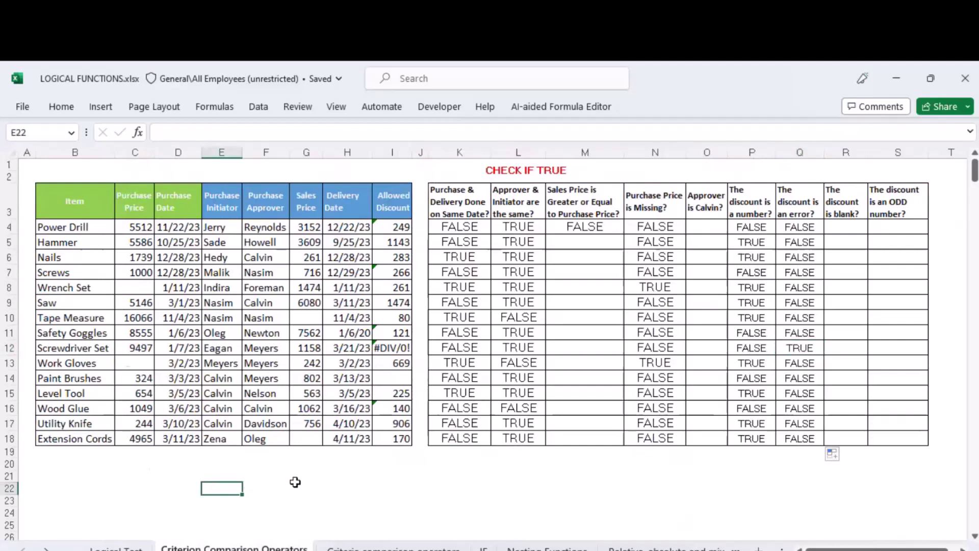
text(FURNITURE)
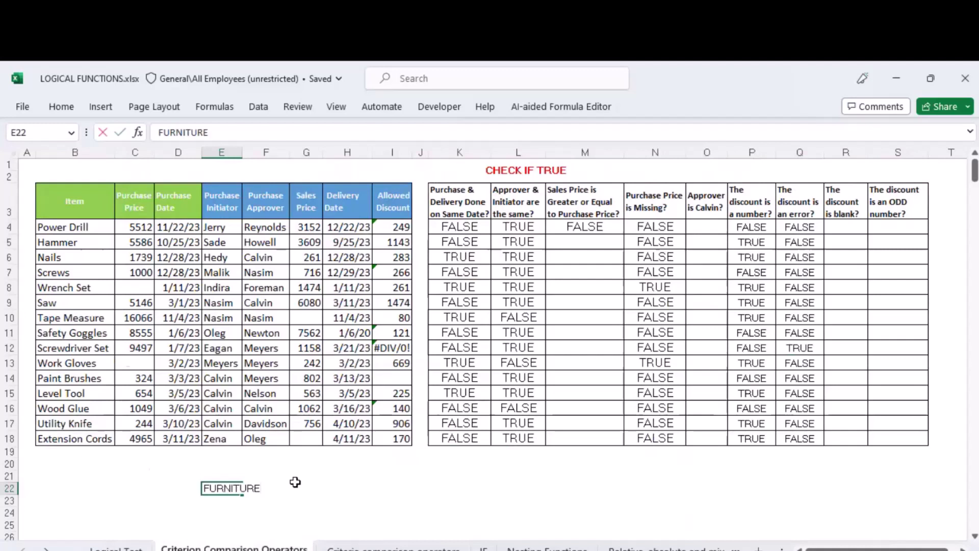
click(309, 488)
text(furnitu)
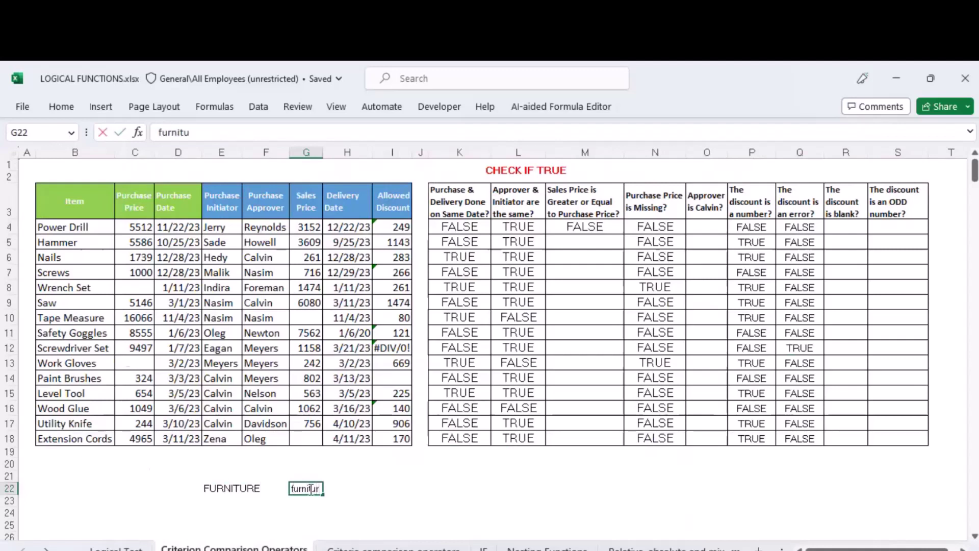
text(re)
click(489, 485)
click(245, 489)
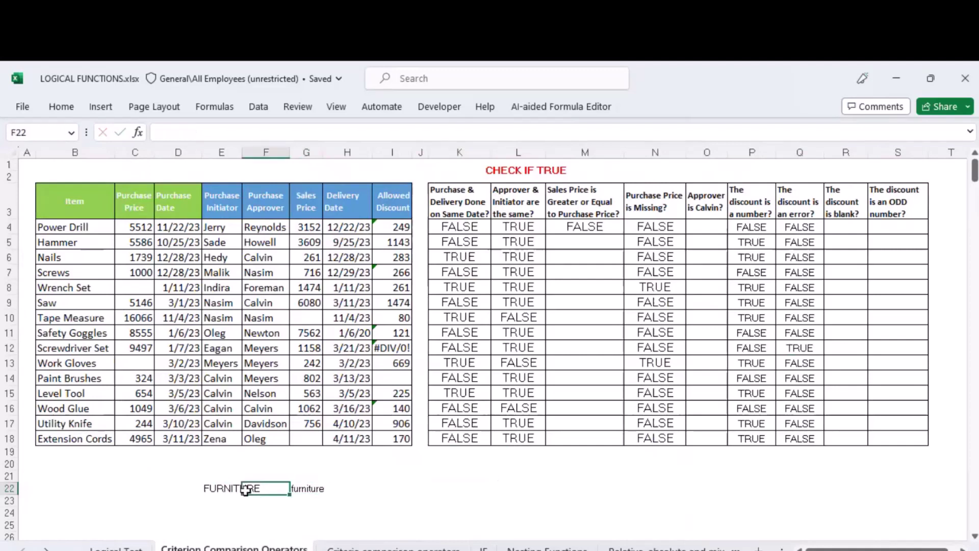
click(315, 488)
click(221, 485)
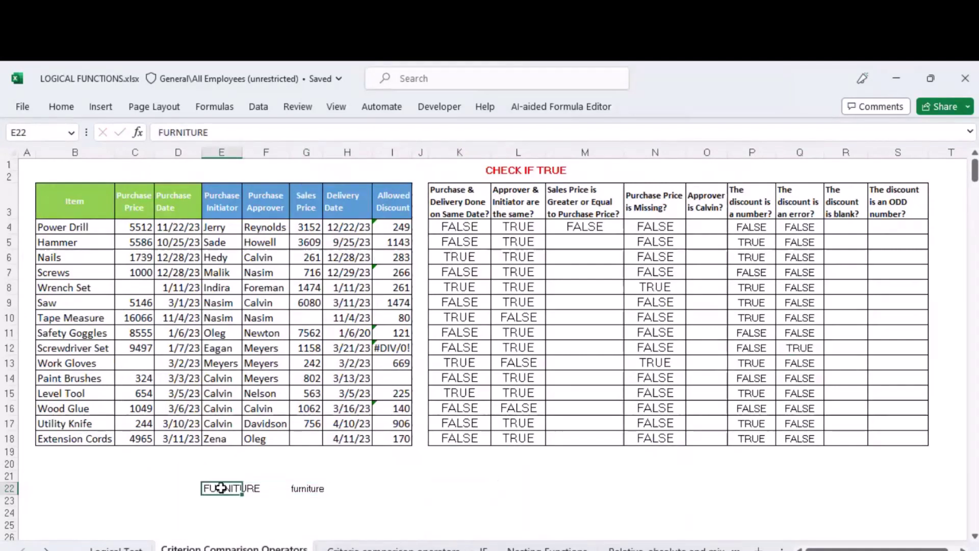
click(300, 500)
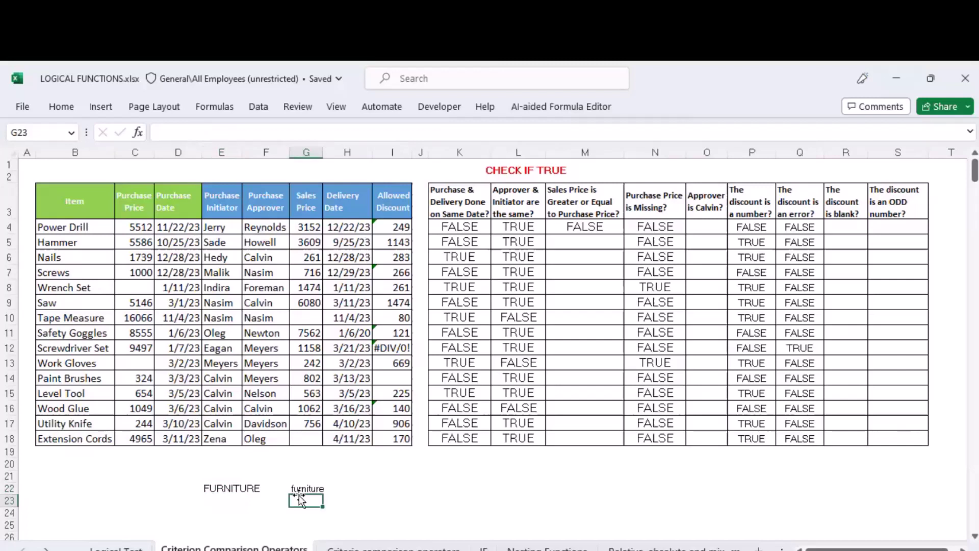
click(302, 490)
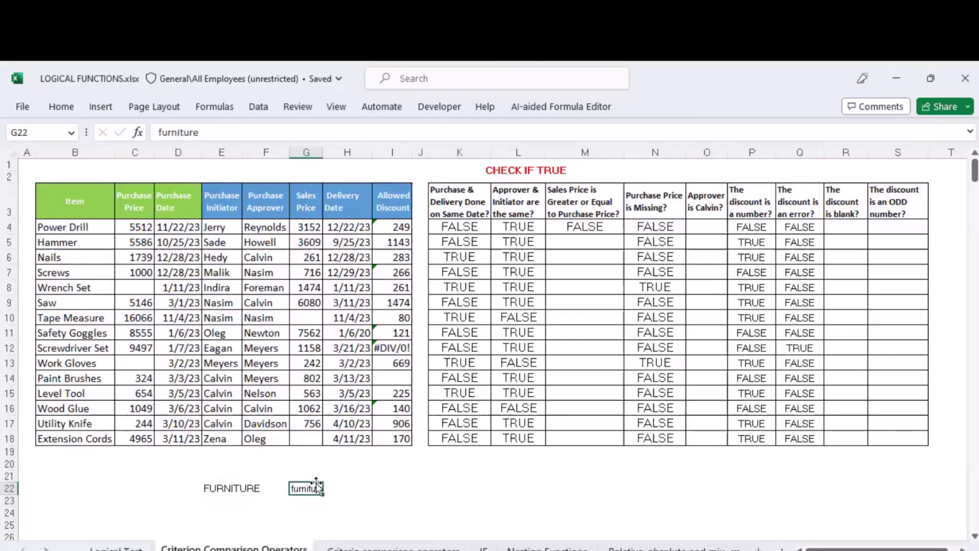
- Enter =EXACT(E22,G22) in I22 to test whether the two sample words match with case considered
click(380, 491)
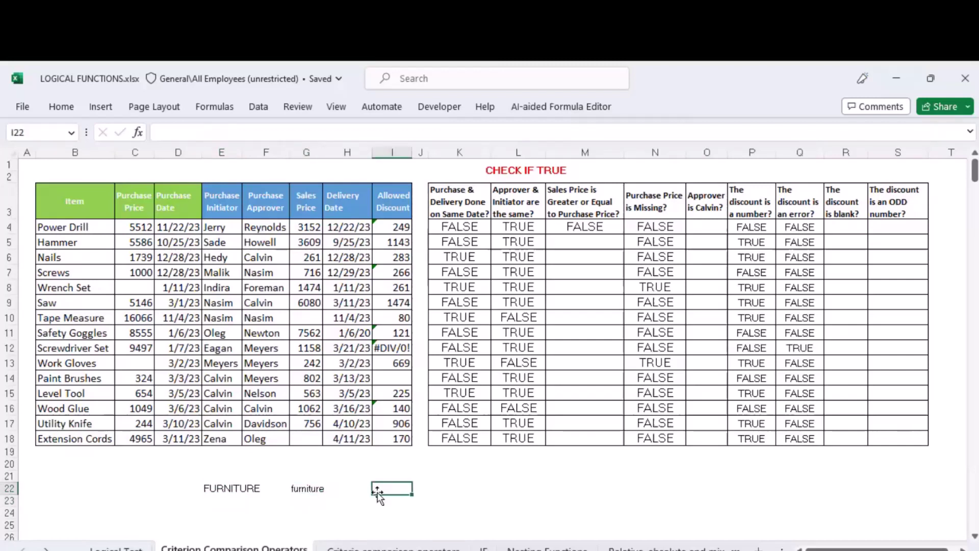
text(=exa)
key(Tab)
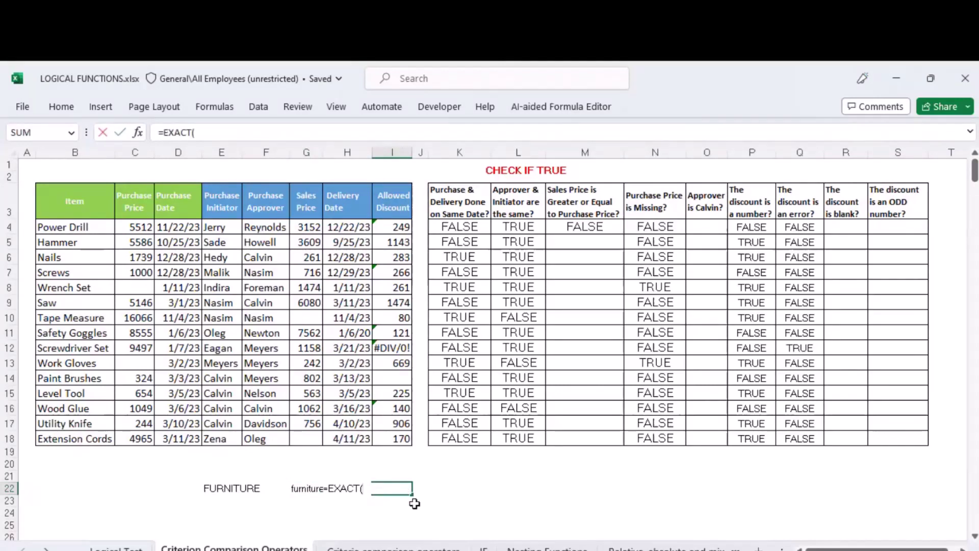
click(217, 488)
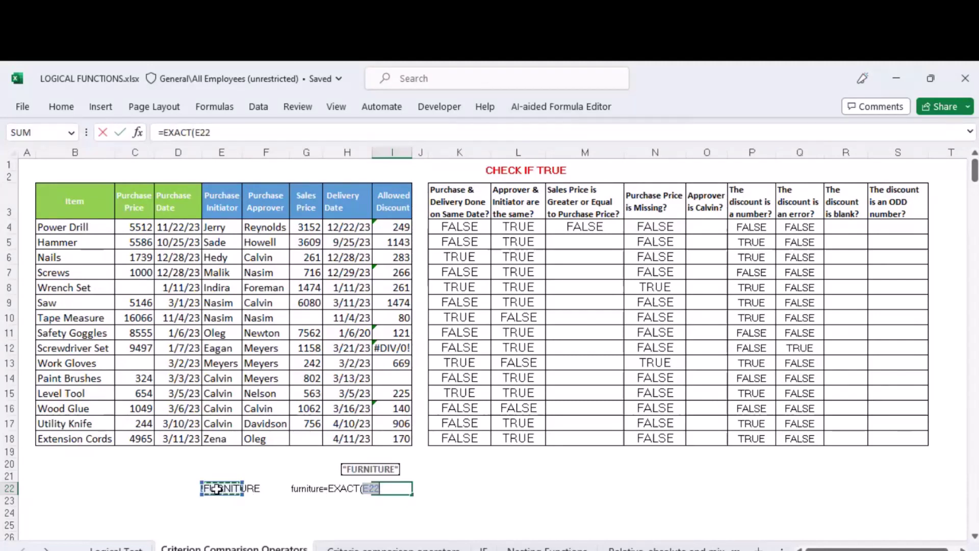
text(,)
click(304, 488)
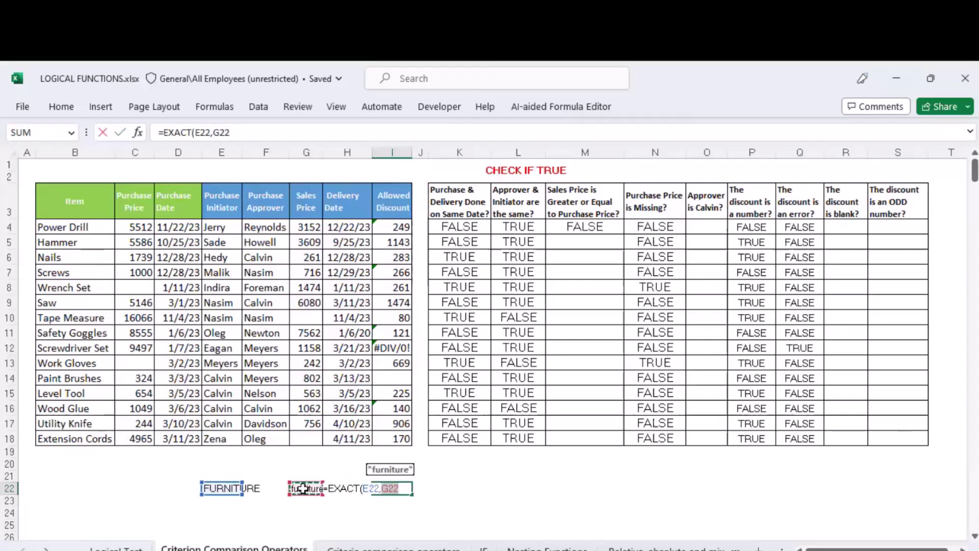
key(Return)
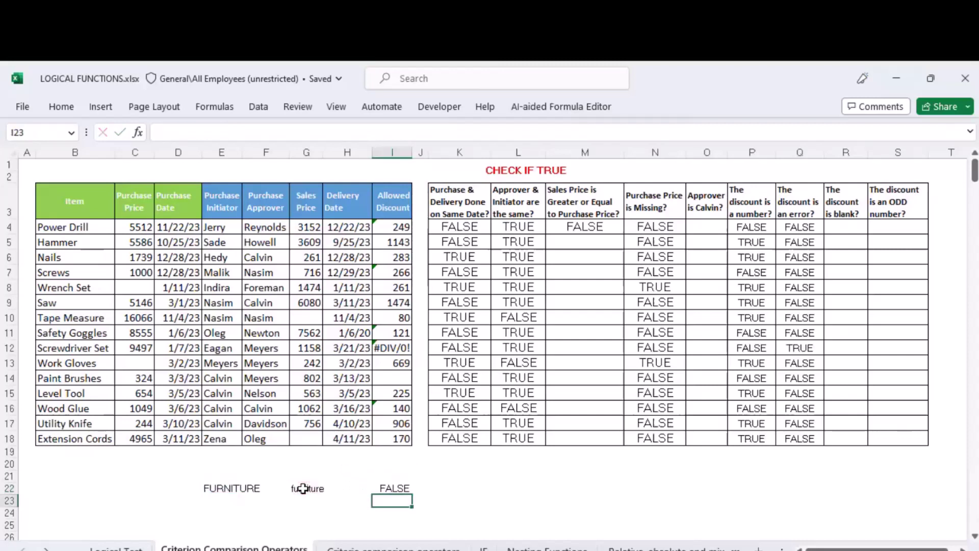
click(392, 486)
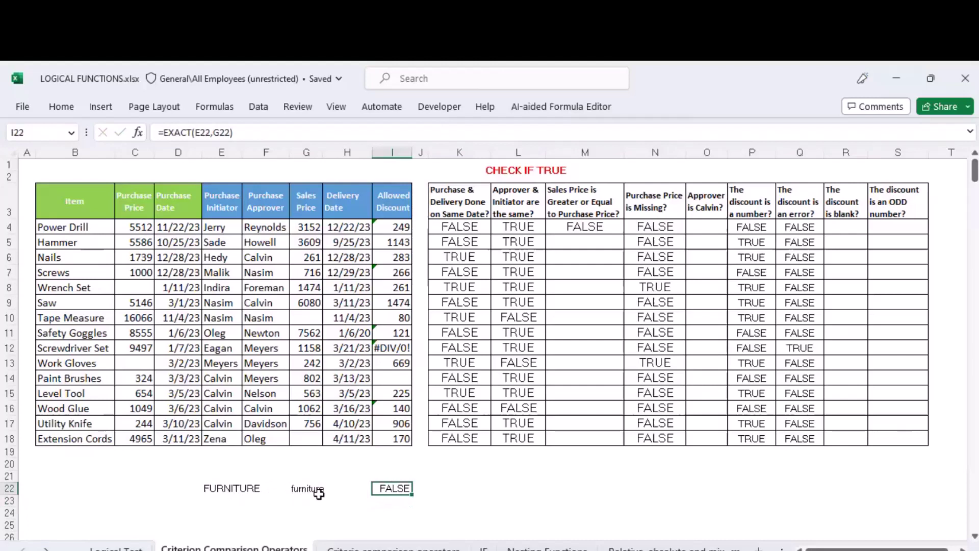
- Enter =E22=G22 in K22 to test equality without case sensitivity, and compare it with the EXACT result in I22
click(462, 488)
text(=)
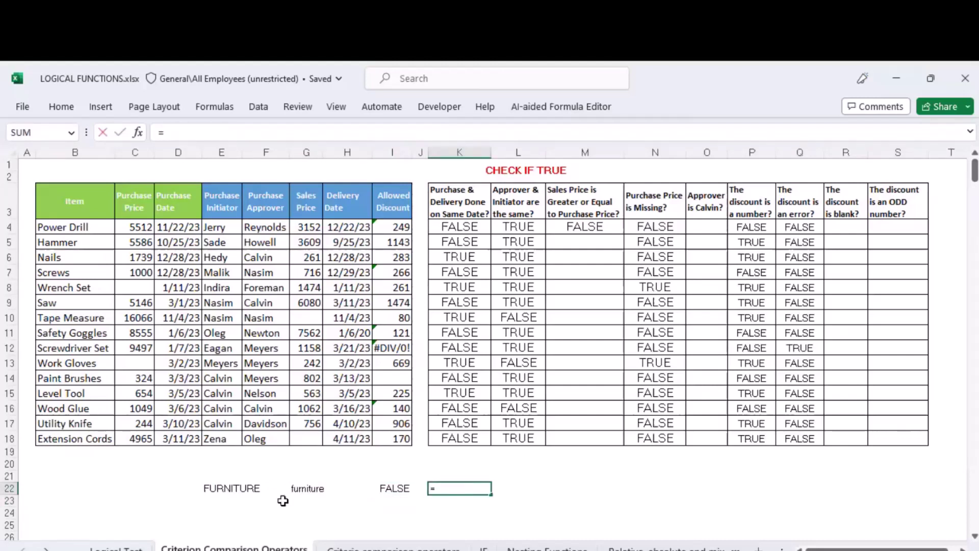
click(213, 488)
text(=)
click(306, 488)
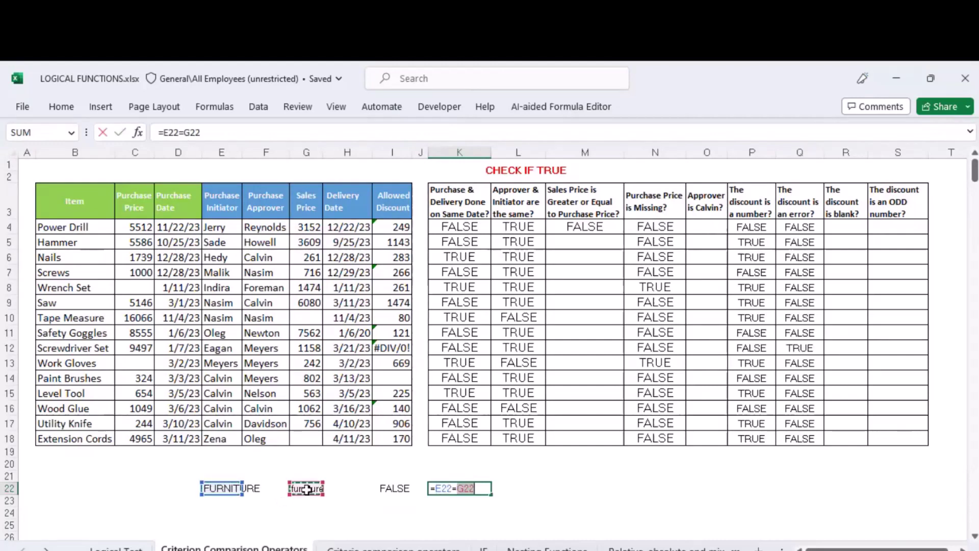
key(Return)
click(461, 488)
click(403, 491)
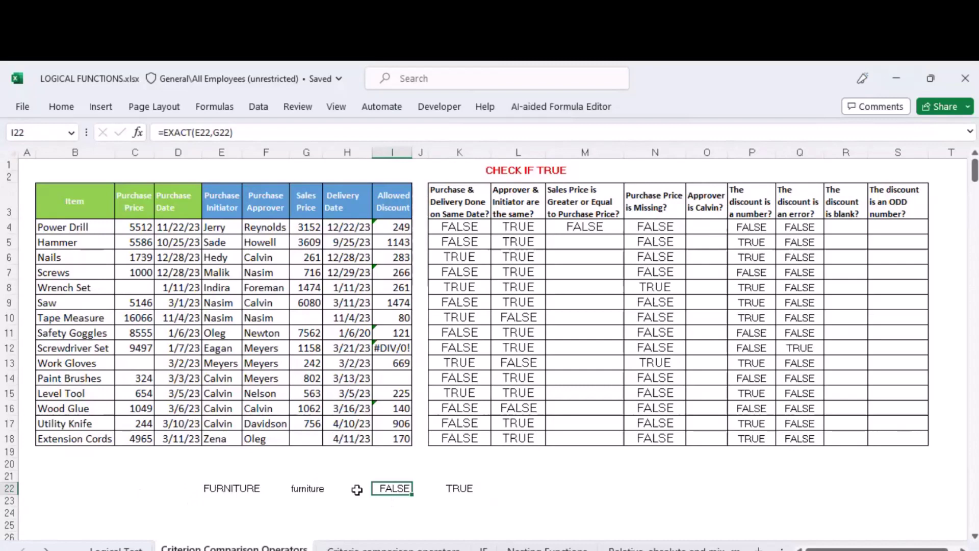
- Review the notes on single-condition and multiple-condition operators on the Logical Test sheet
click(116, 548)
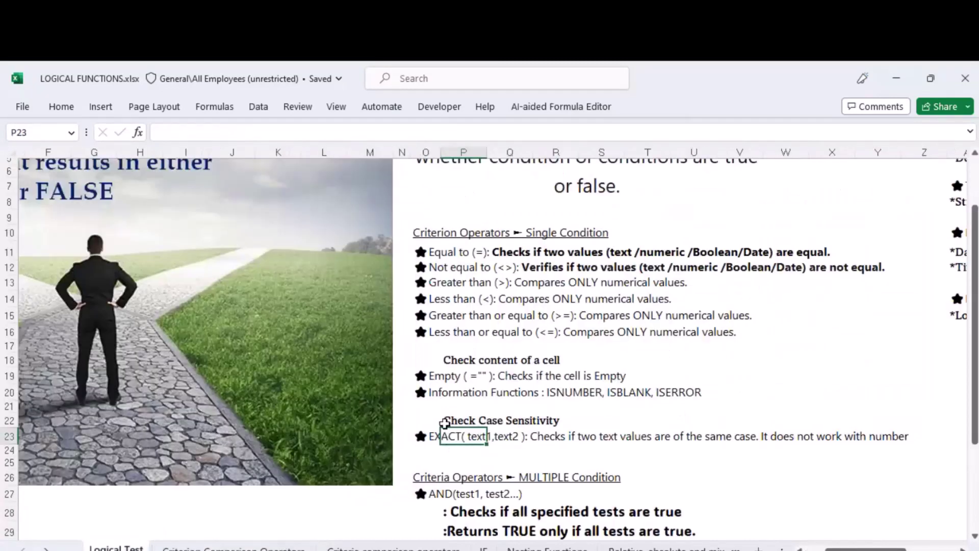
scroll(459, 433, up, 2)
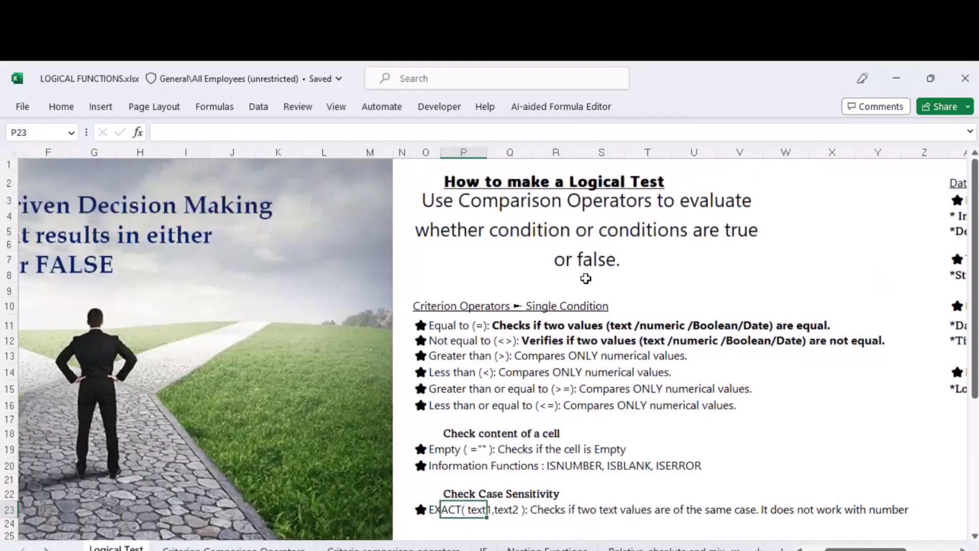
scroll(585, 278, down, 2)
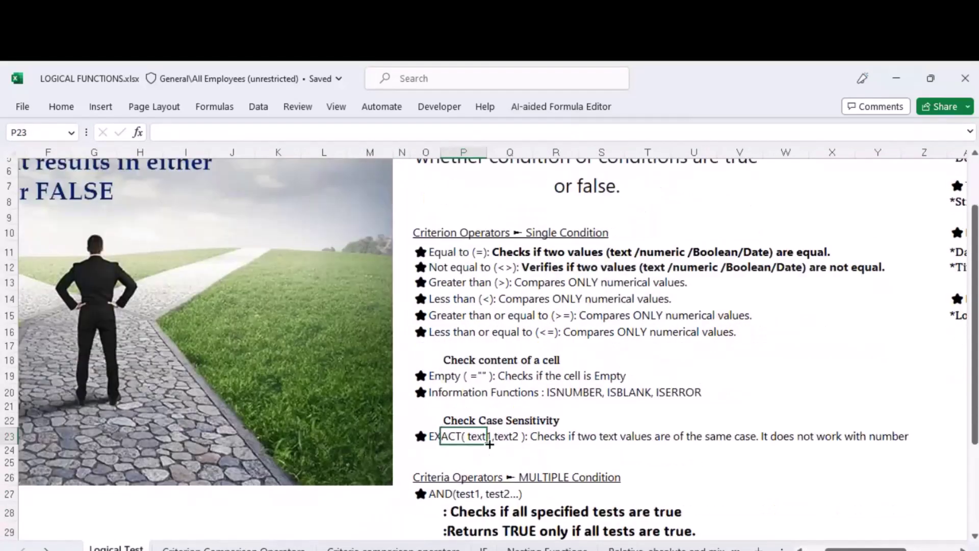
scroll(496, 441, down, 2)
click(708, 406)
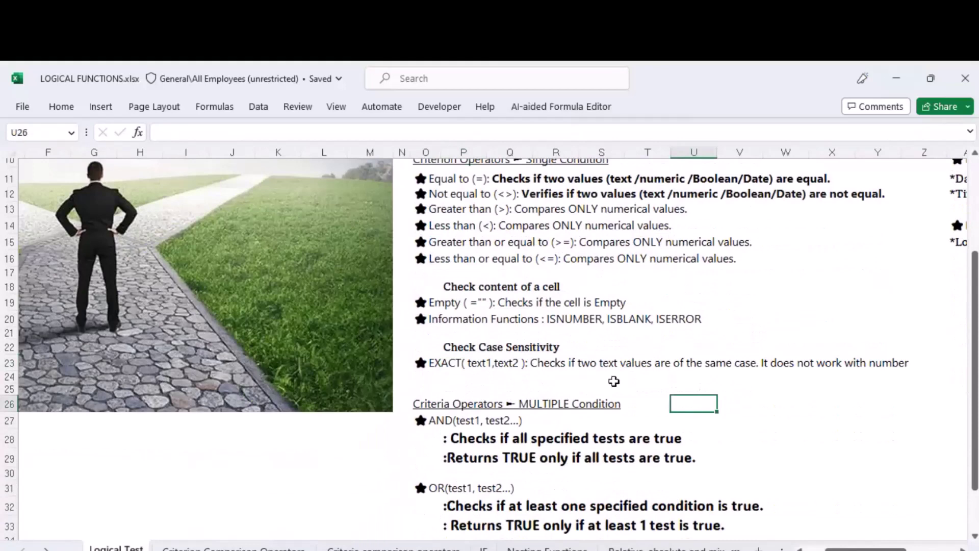
scroll(613, 382, up, 2)
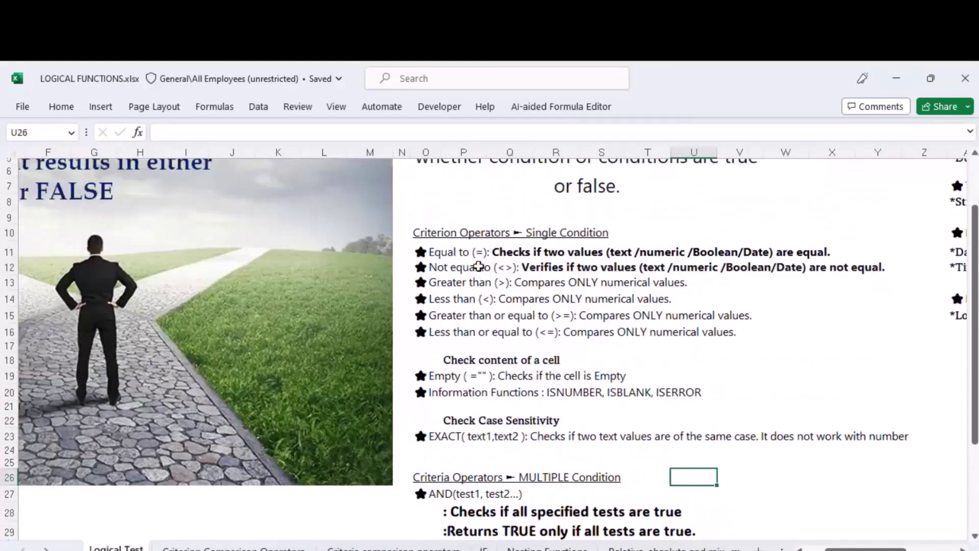
scroll(560, 229, up, 2)
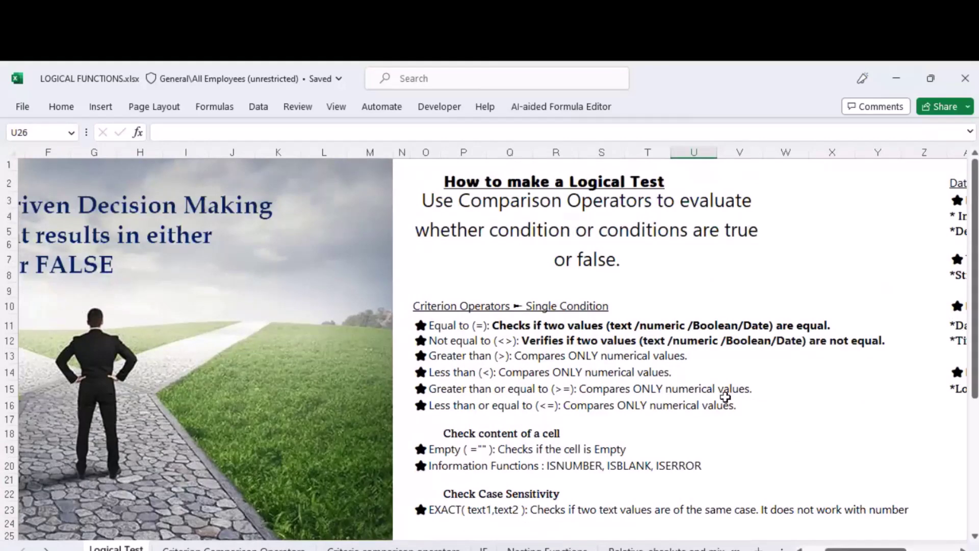
scroll(725, 397, down, 2)
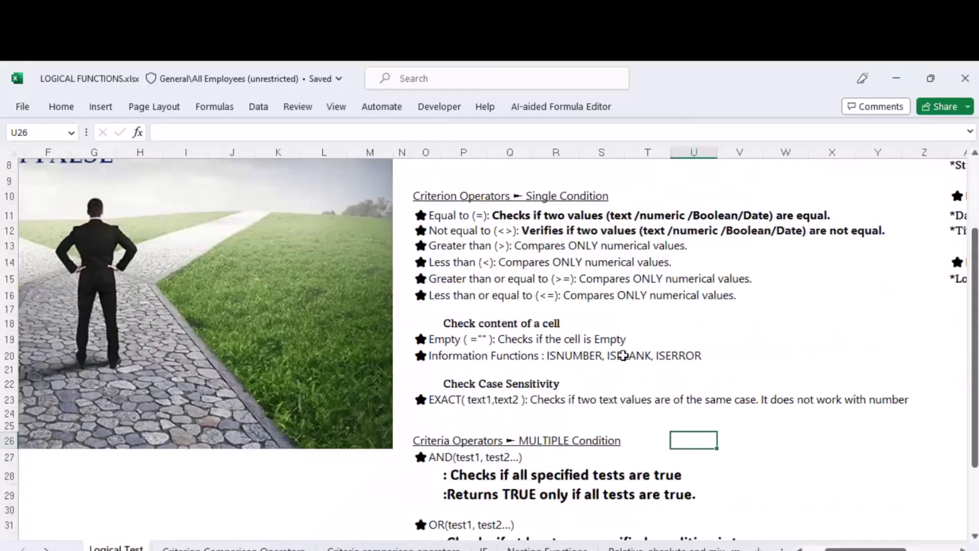
scroll(623, 355, down, 3)
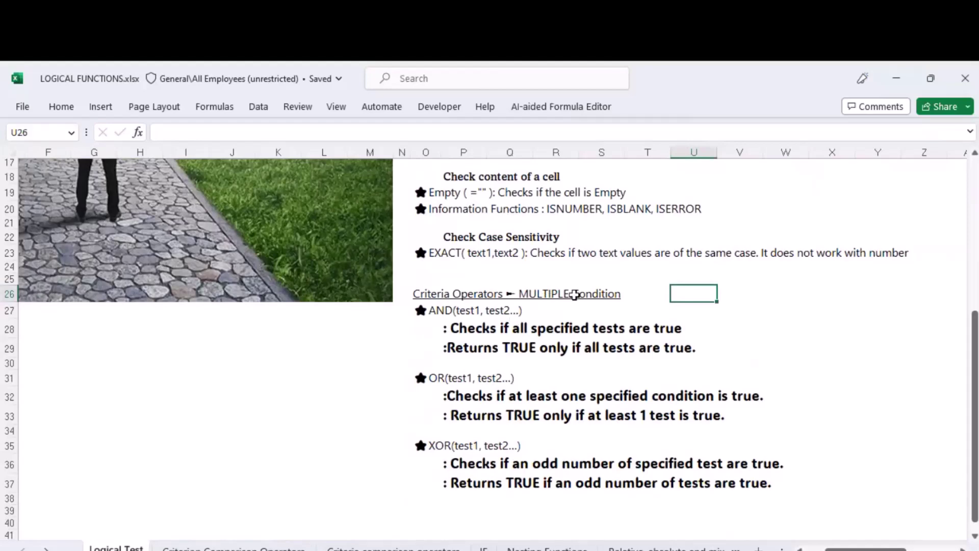
scroll(575, 295, up, 5)
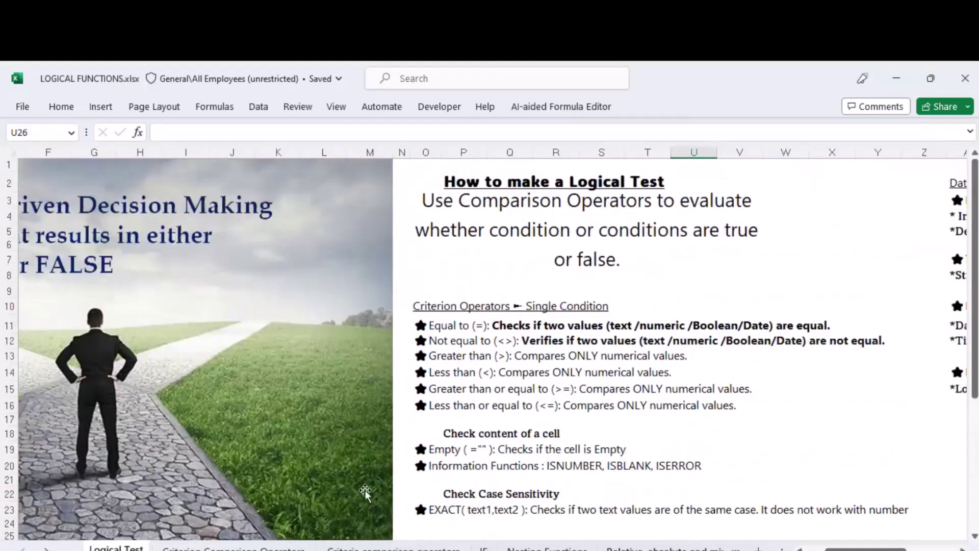
drag(867, 549, 846, 549)
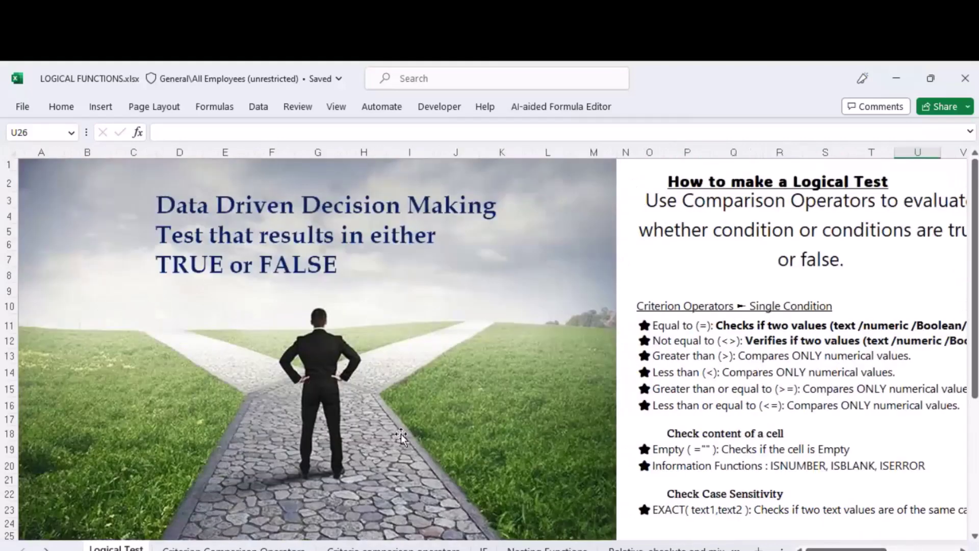
drag(811, 549, 822, 549)
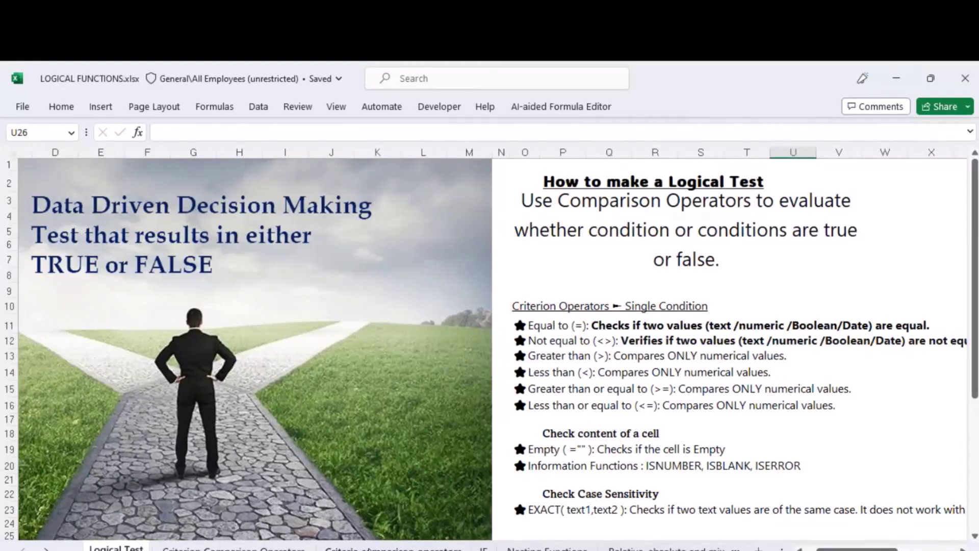
- Examine the purchase data and the two multiple-condition questions under CHECK IF TRUE on the Criteria comparison operators sheet
click(393, 548)
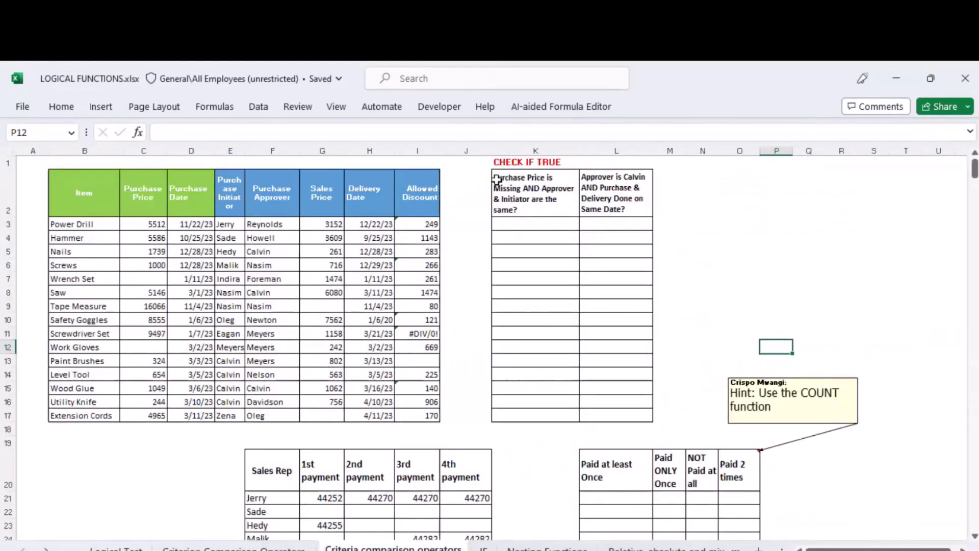
scroll(802, 457, up, 1)
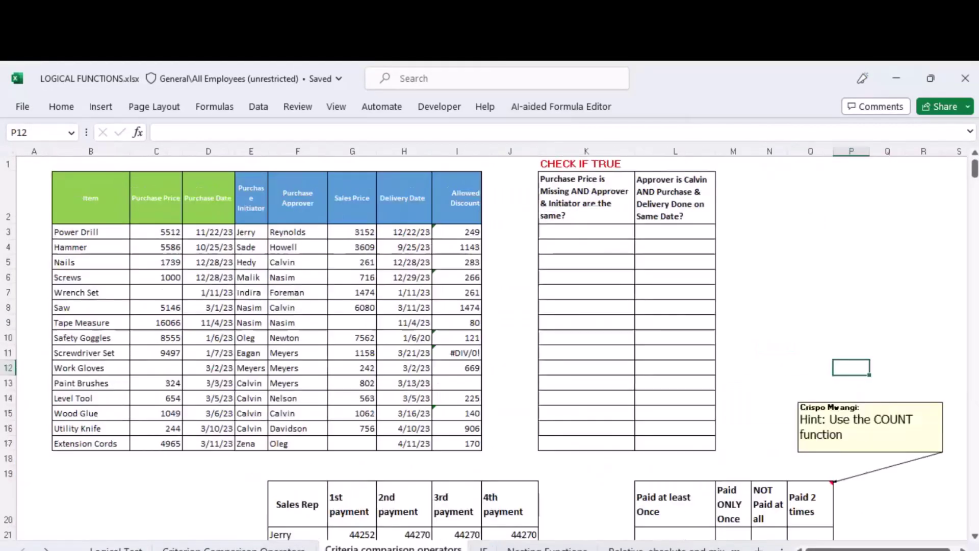
scroll(860, 339, up, 2)
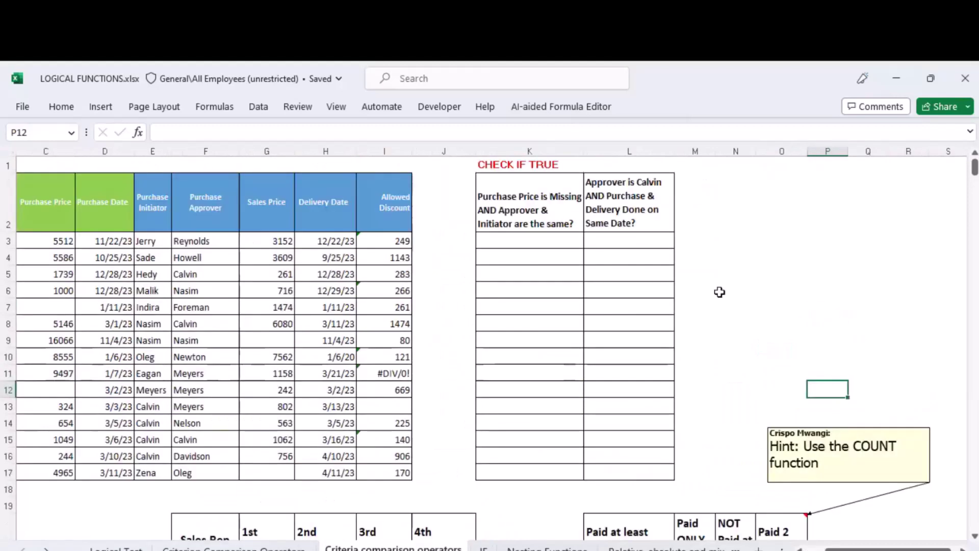
scroll(653, 248, left, 3)
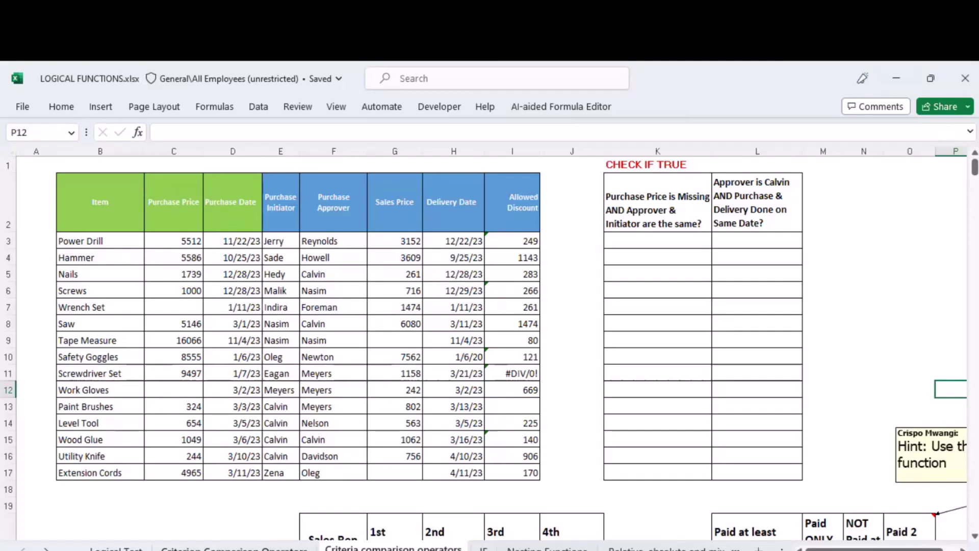
- Return to the Logical Test sheet and review the AND function note under the multiple-condition criteria operators
key(ctrl+Page_Up)
key(ctrl+Page_Up)
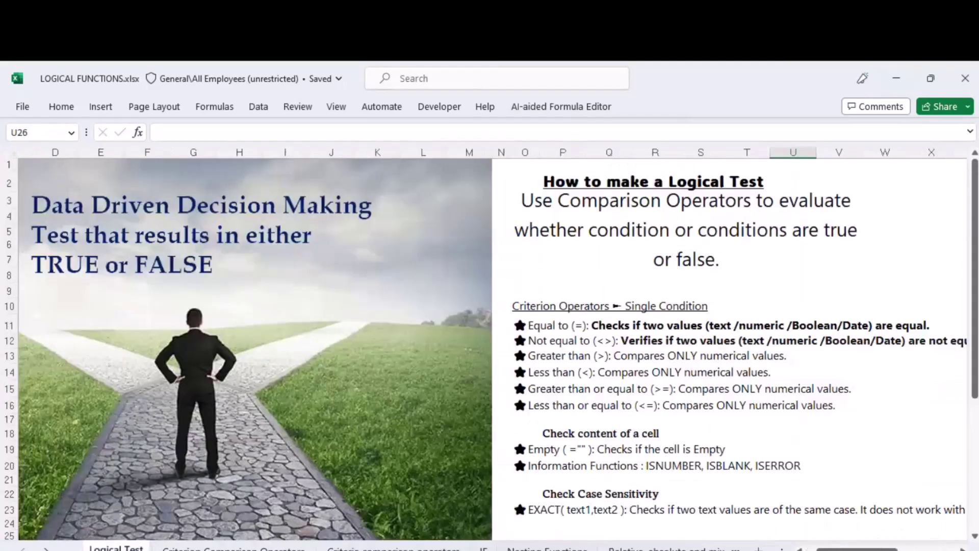
scroll(553, 427, down, 5)
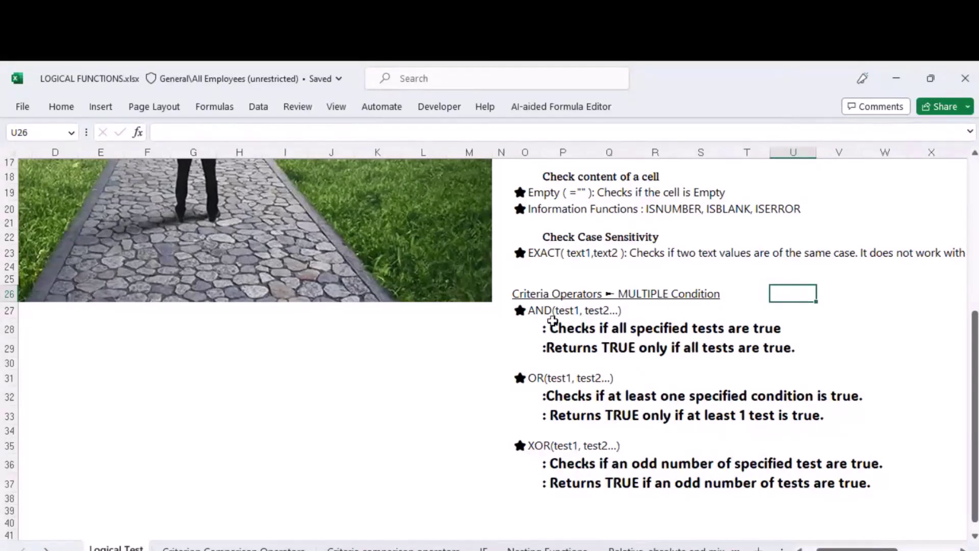
click(536, 311)
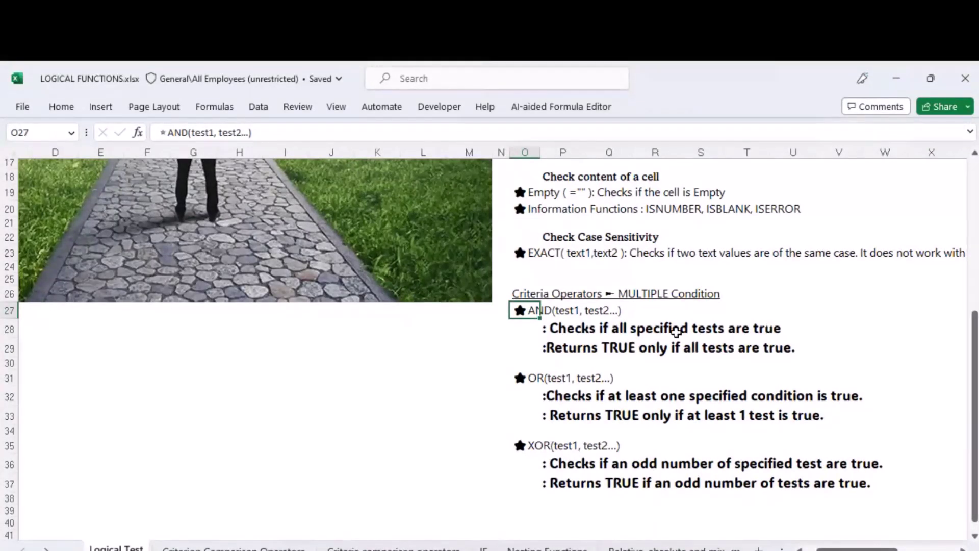
- Review the OR and XOR function notes under the multiple-condition criteria operators
key(Down)
key(Down)
key(Down)
key(Down)
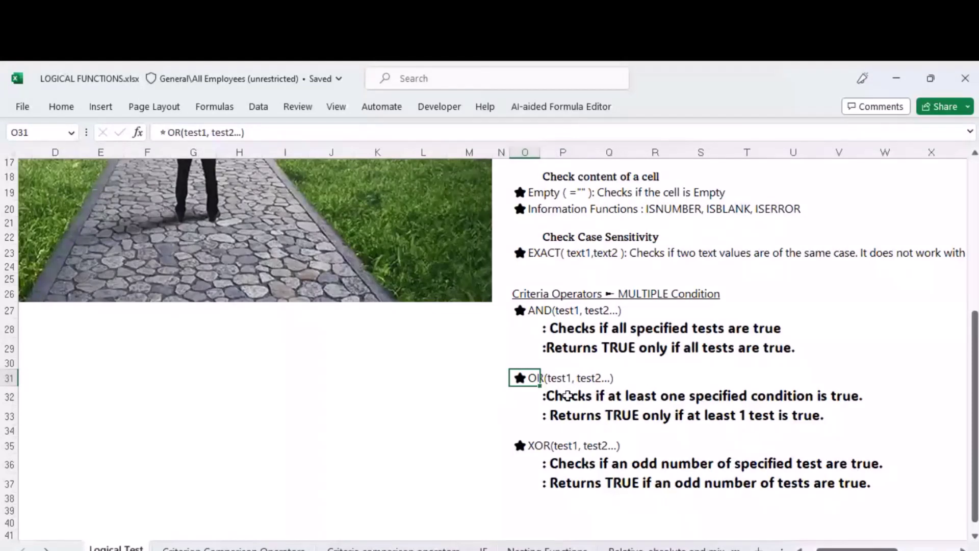
key(Down)
key(Down)
key(Down)
key(Down)
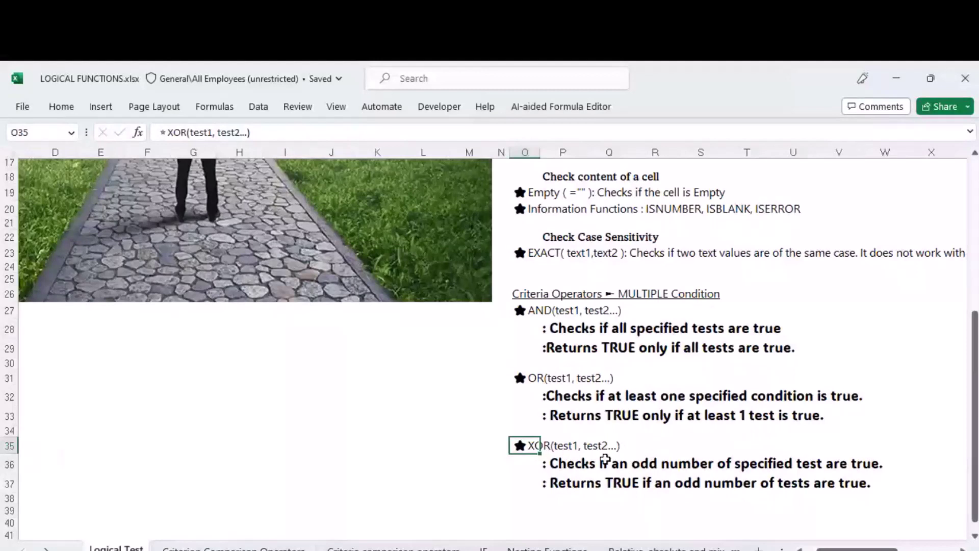
- On the Criteria comparison operators sheet, start an AND formula in K3 with C3="" as the test for a missing purchase price
key(ctrl+Page_Down)
key(ctrl+Page_Down)
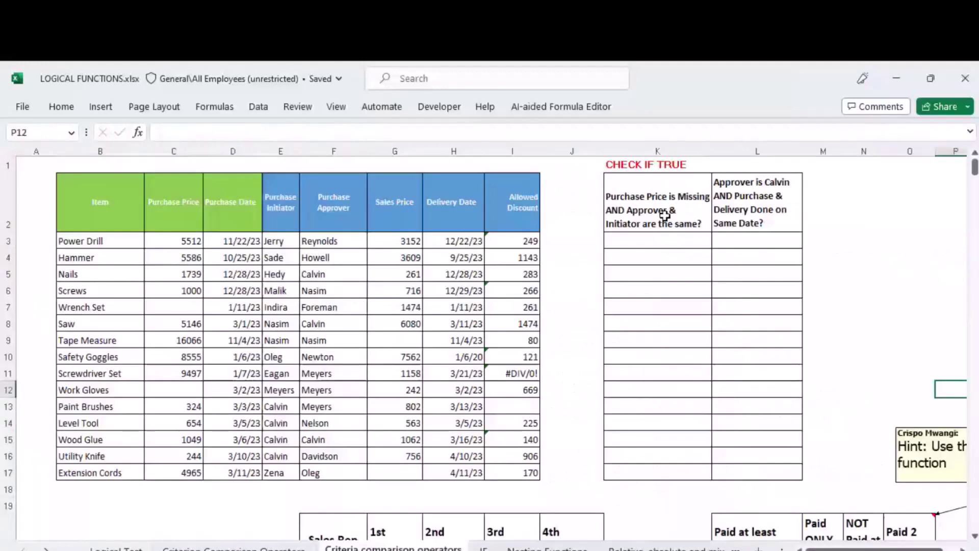
click(634, 237)
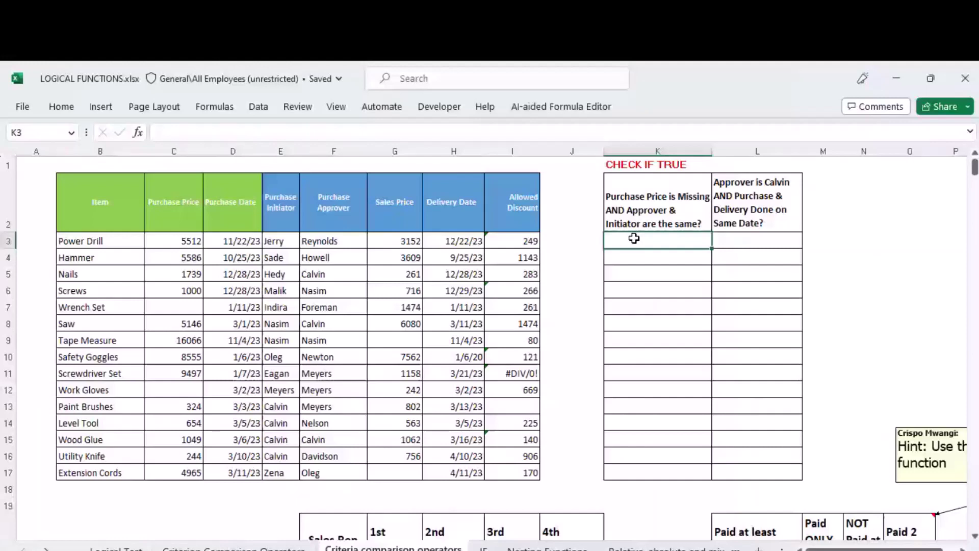
text(=)
text(AND()
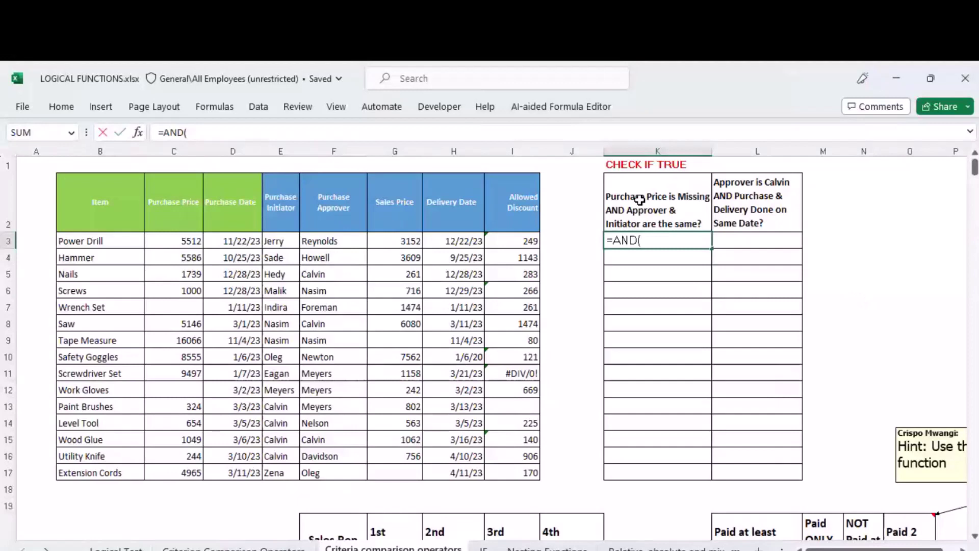
click(176, 243)
text(=")
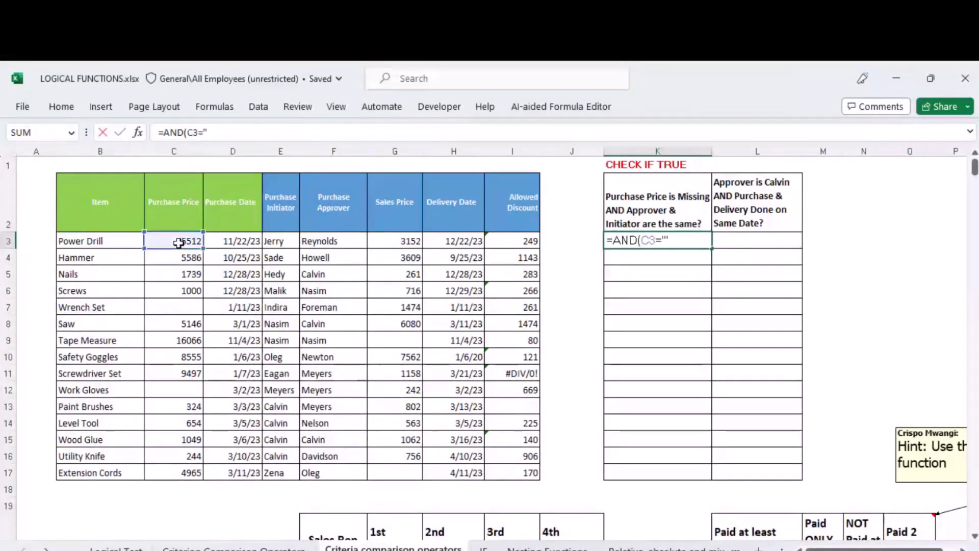
text(",)
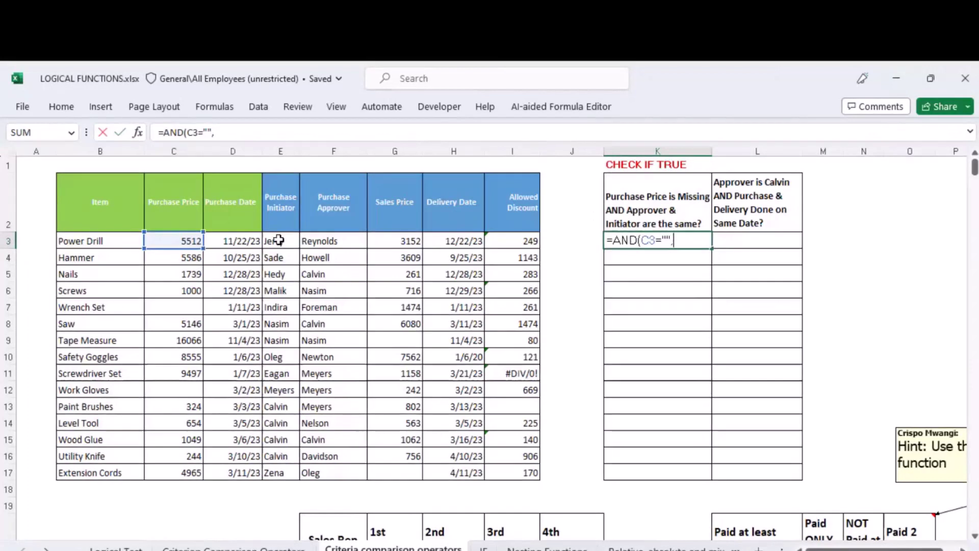
- Complete the K3 formula with the initiator-equals-approver test as =AND(C3="",E3=F3) and fill it down to K17
click(295, 240)
text(=)
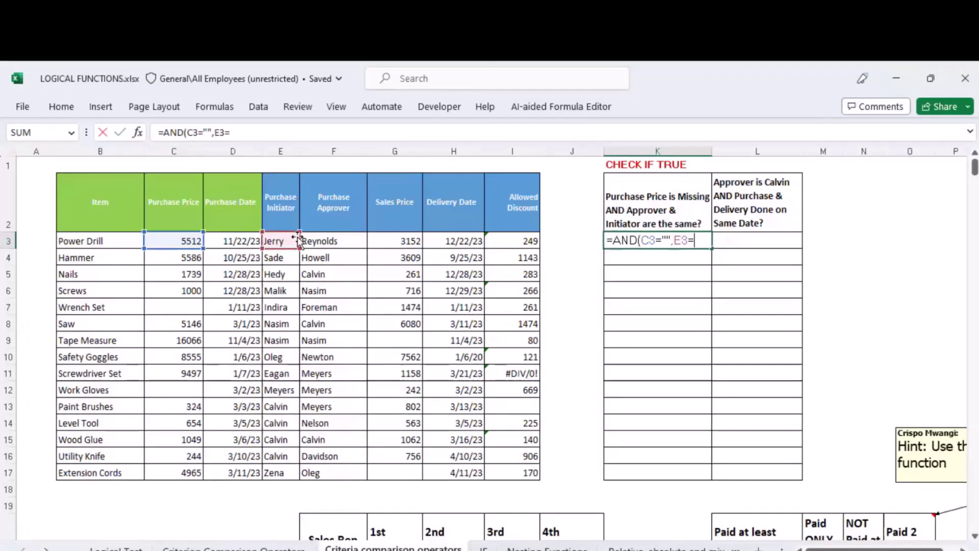
click(335, 246)
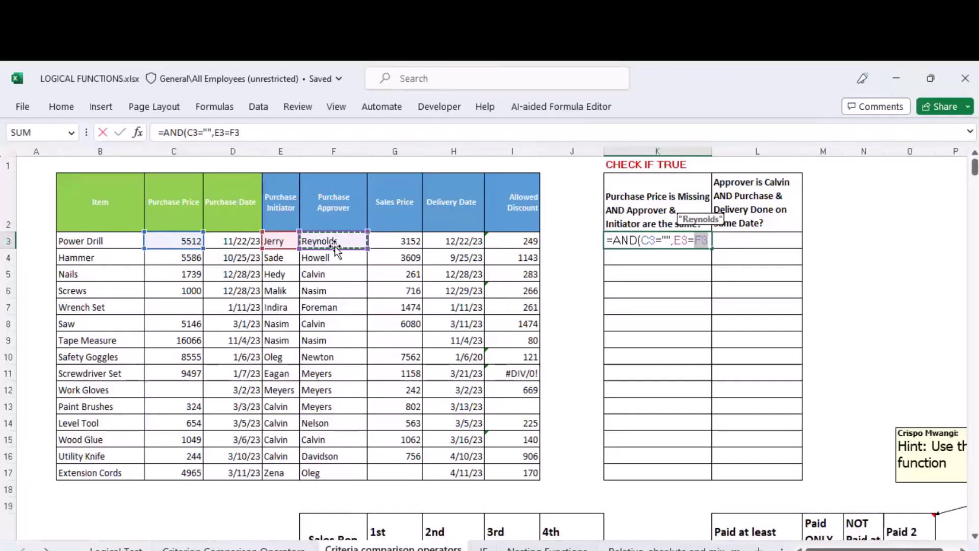
text())
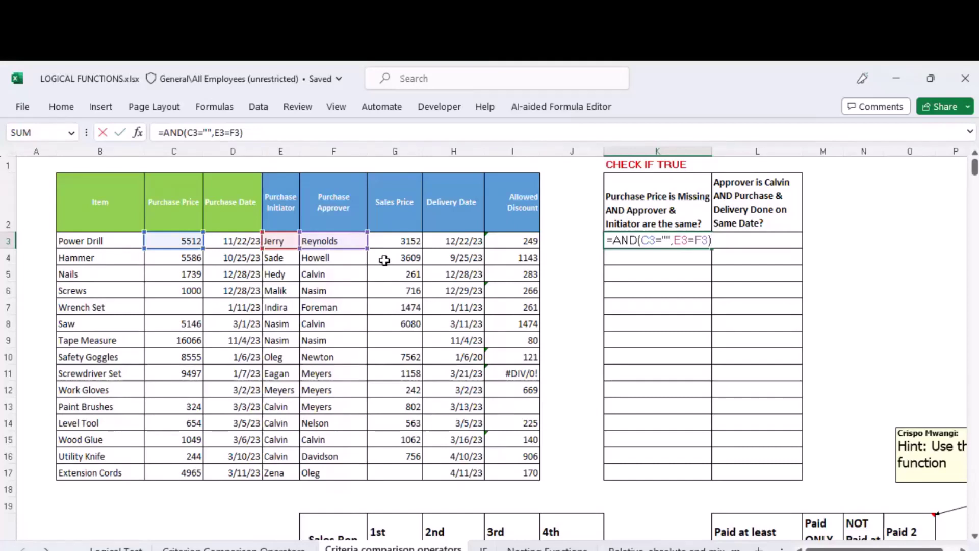
key(ctrl+Return)
double_click(712, 250)
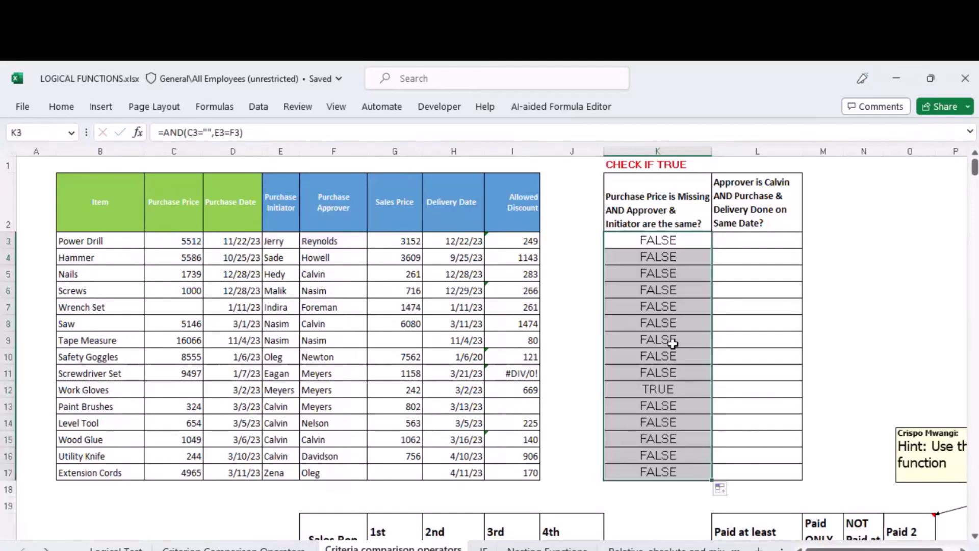
- Set the font color of the entire Work Gloves row 12 to red
click(658, 390)
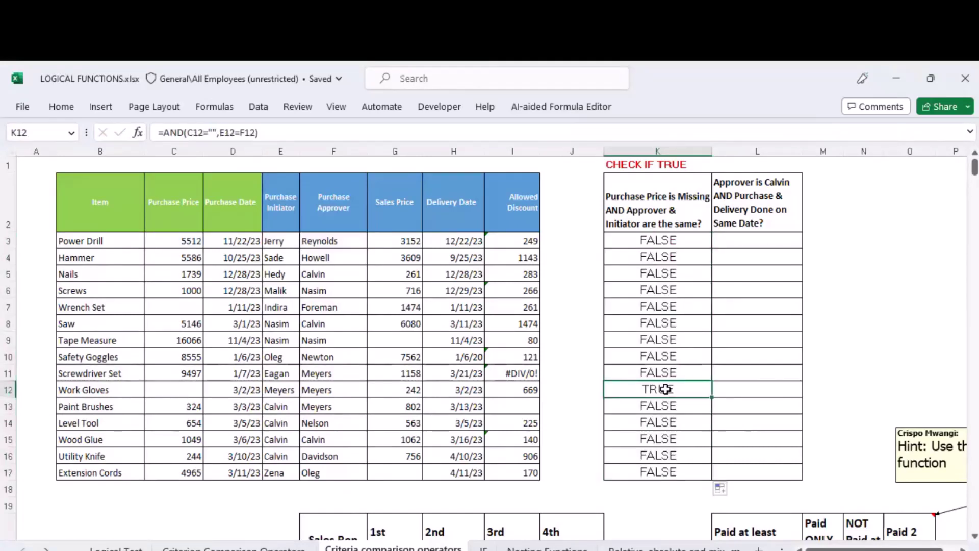
click(6, 390)
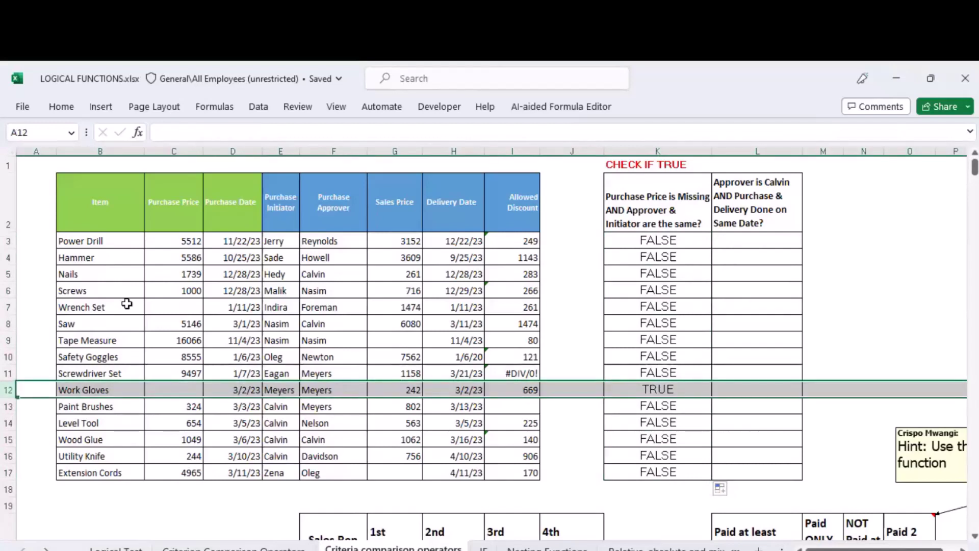
click(61, 106)
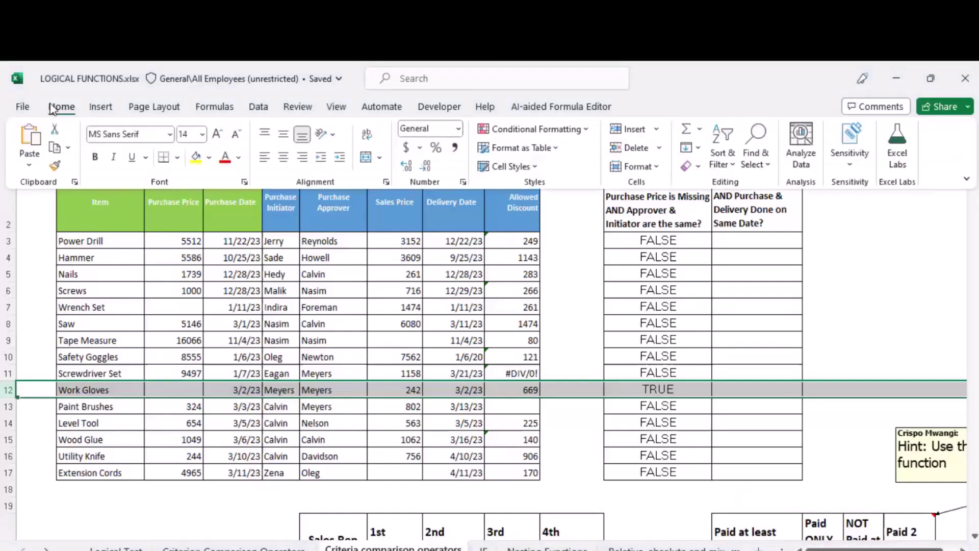
click(225, 157)
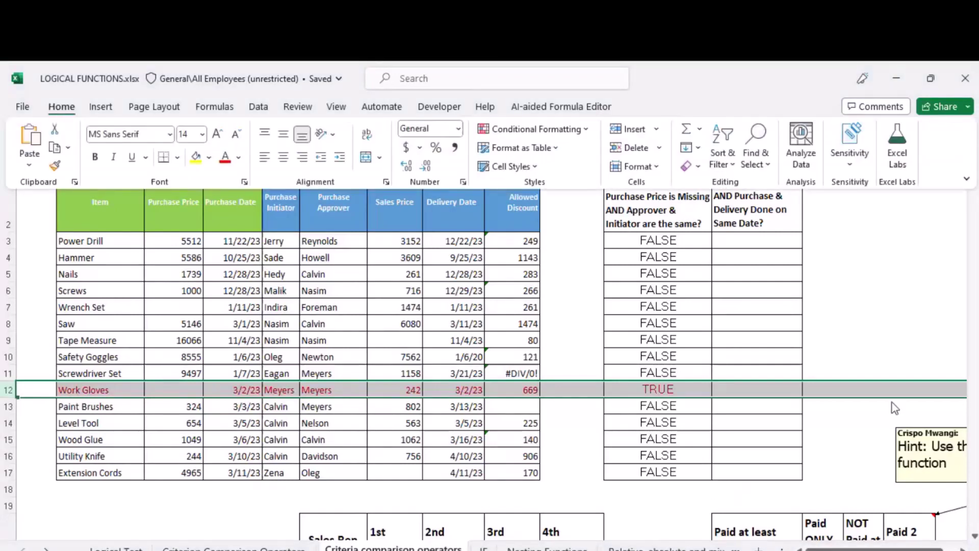
click(892, 403)
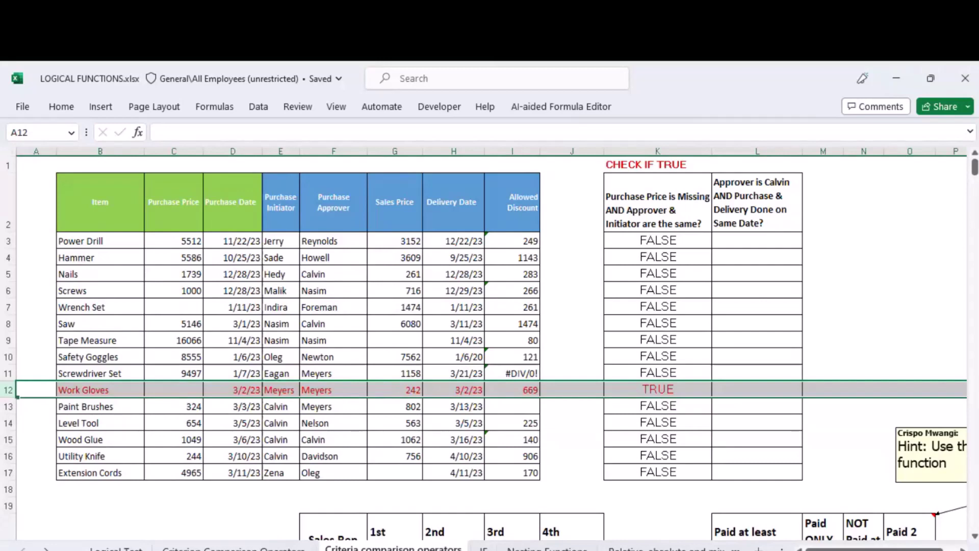
- Examine the AND formula in K12 against the Work Gloves purchase price, initiator and approver cells
key(alt+Tab)
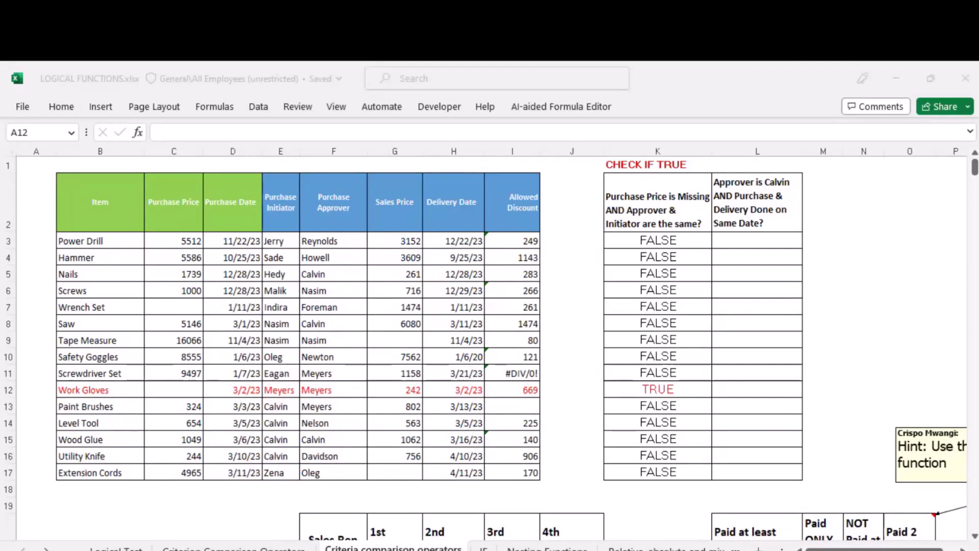
click(8, 390)
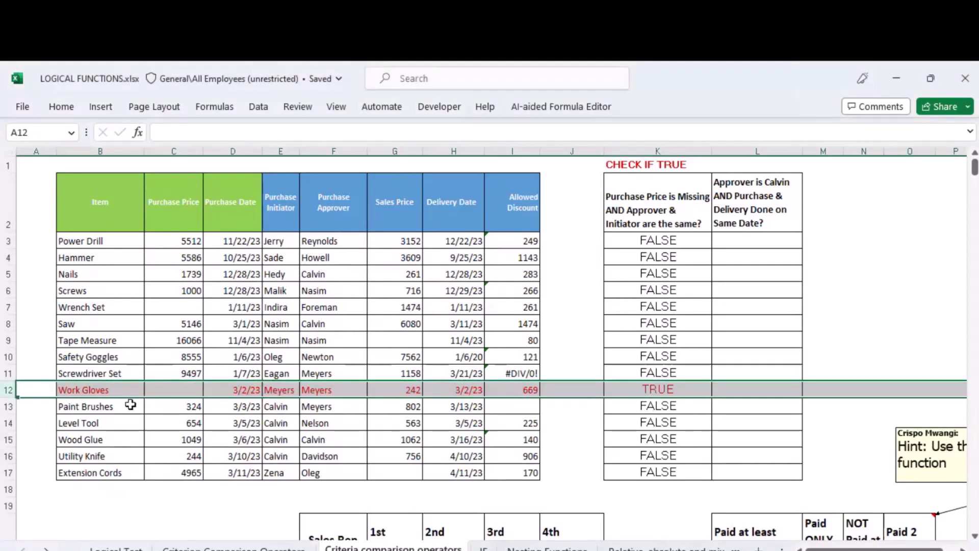
click(630, 389)
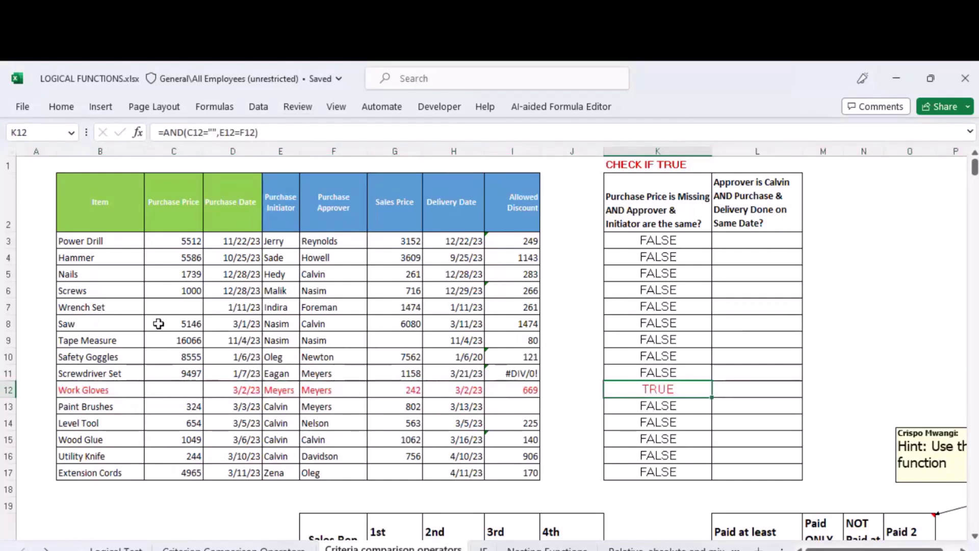
click(158, 389)
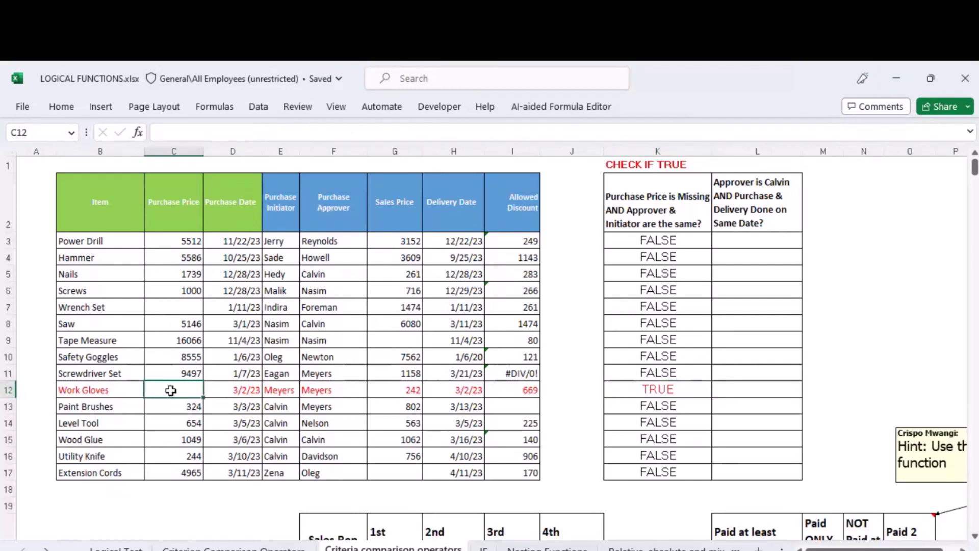
click(284, 393)
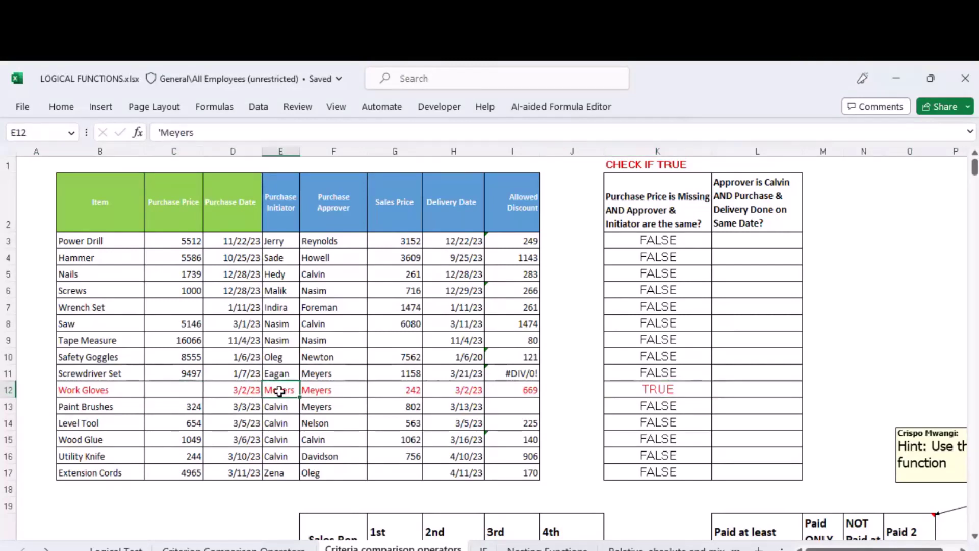
click(307, 390)
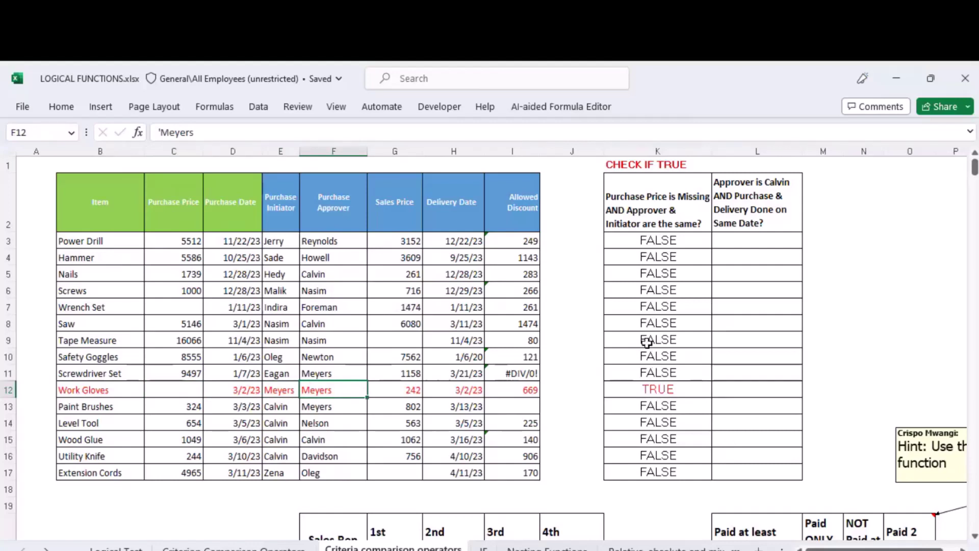
- Copy the Wrench Set's purchase initiator name from E7 into its approver cell F7
click(341, 307)
click(281, 309)
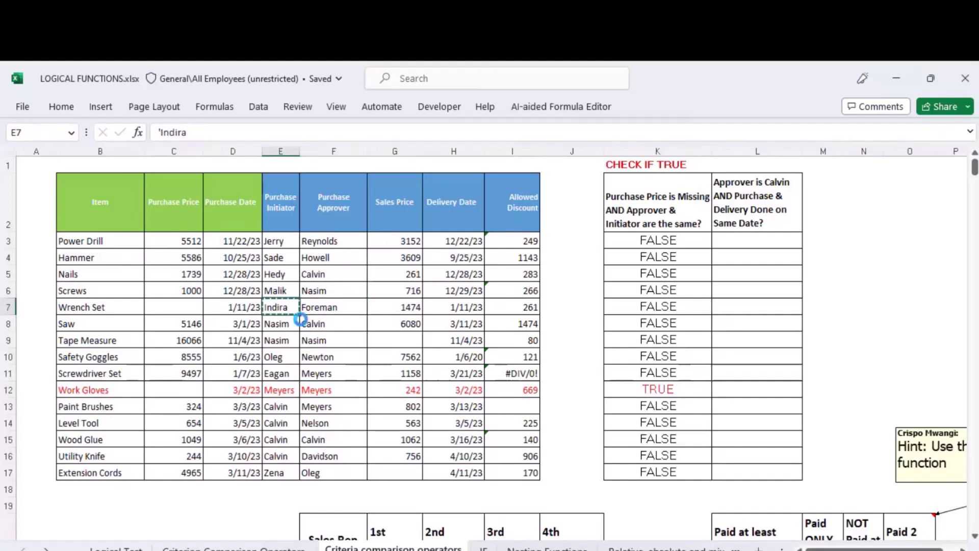
click(319, 308)
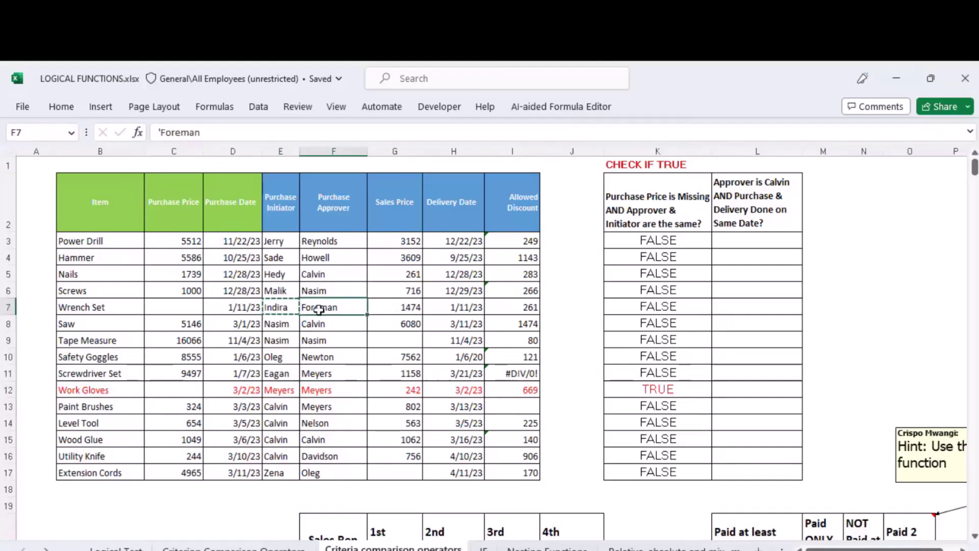
text(Indira)
- Set the font color of the Wrench Set's AND result in K7 to red and check its purchase price cell C7
click(675, 307)
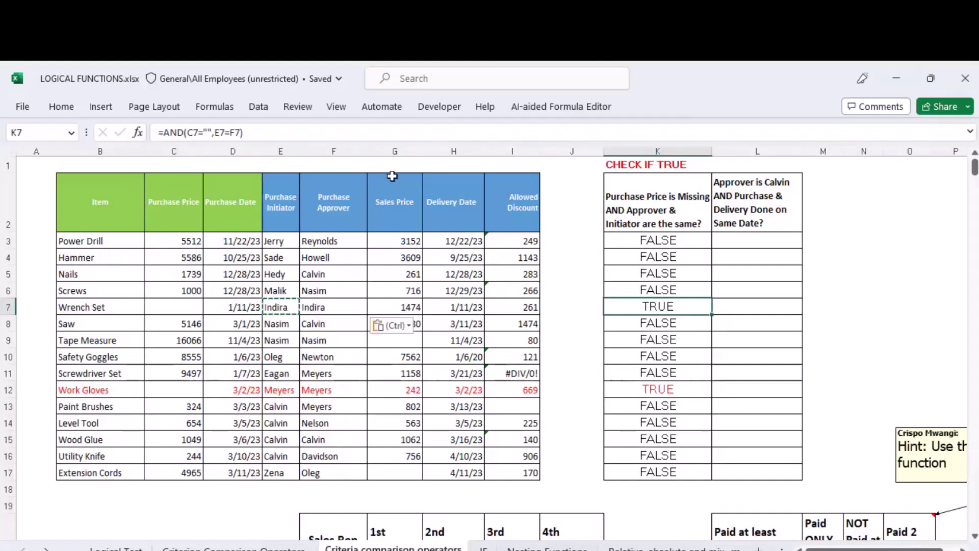
click(70, 109)
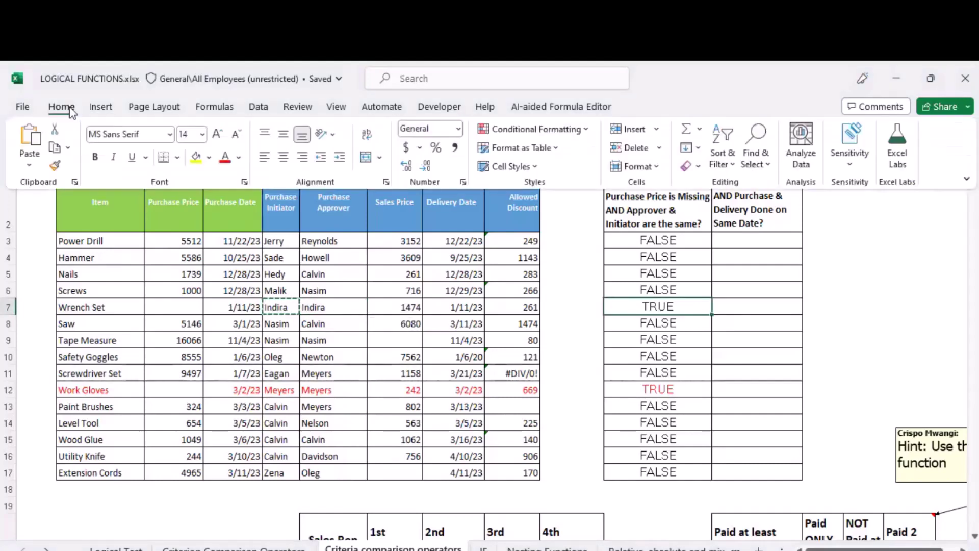
click(229, 158)
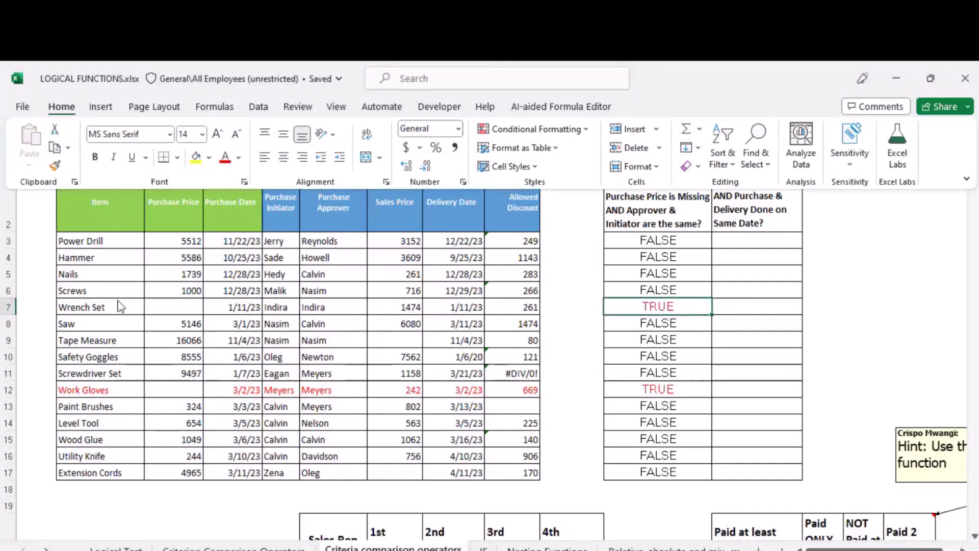
click(194, 309)
click(194, 309)
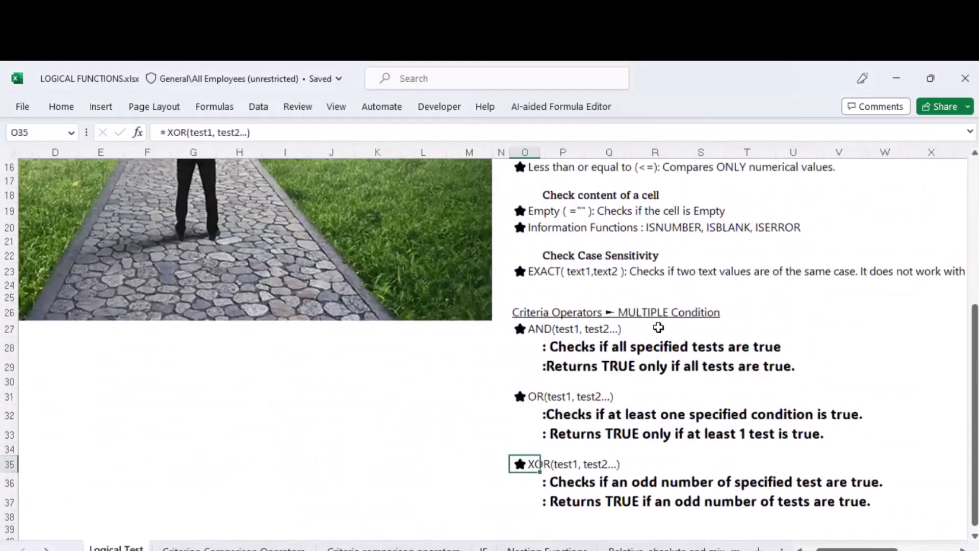
- Review the single-condition operators and the AND, OR and XOR notes on the Logical Test sheet
scroll(690, 256, up, 5)
scroll(621, 208, up, 2)
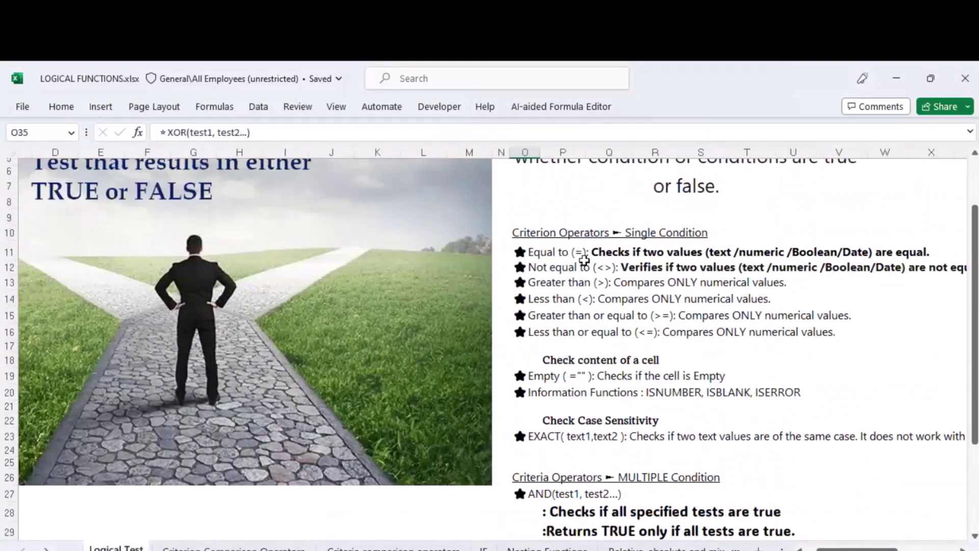
scroll(612, 357, up, 1)
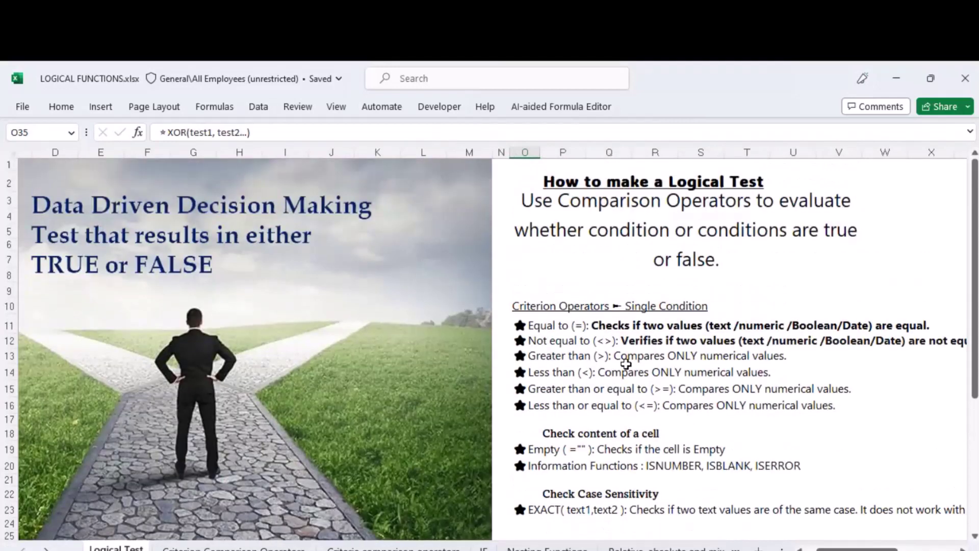
scroll(616, 391, down, 6)
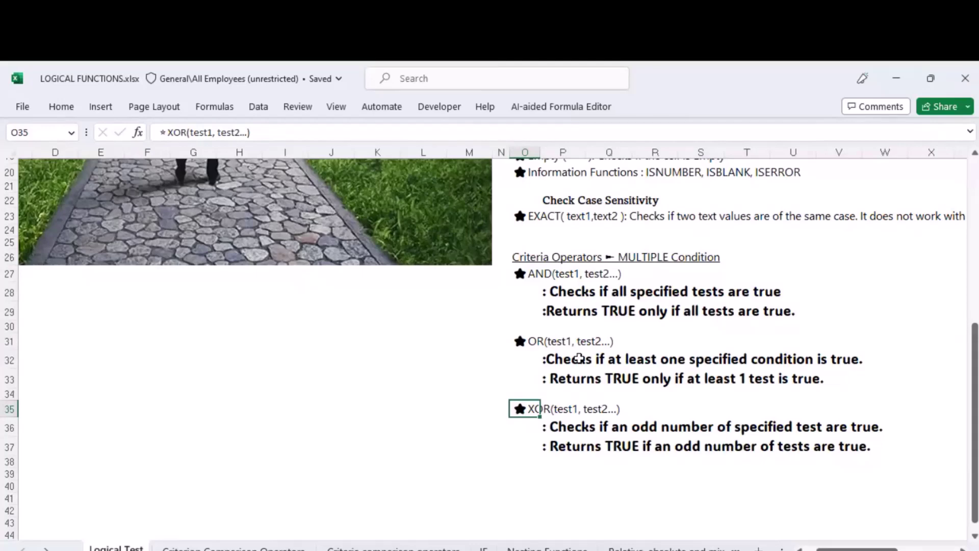
- On the Criteria comparison operators sheet, narrow column J slightly and inspect the AND formula in K3
click(393, 548)
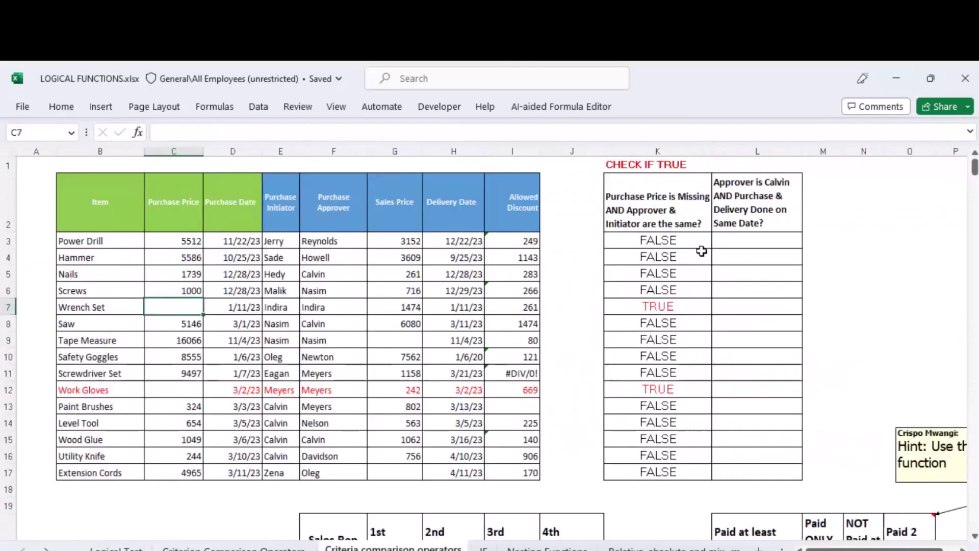
click(757, 241)
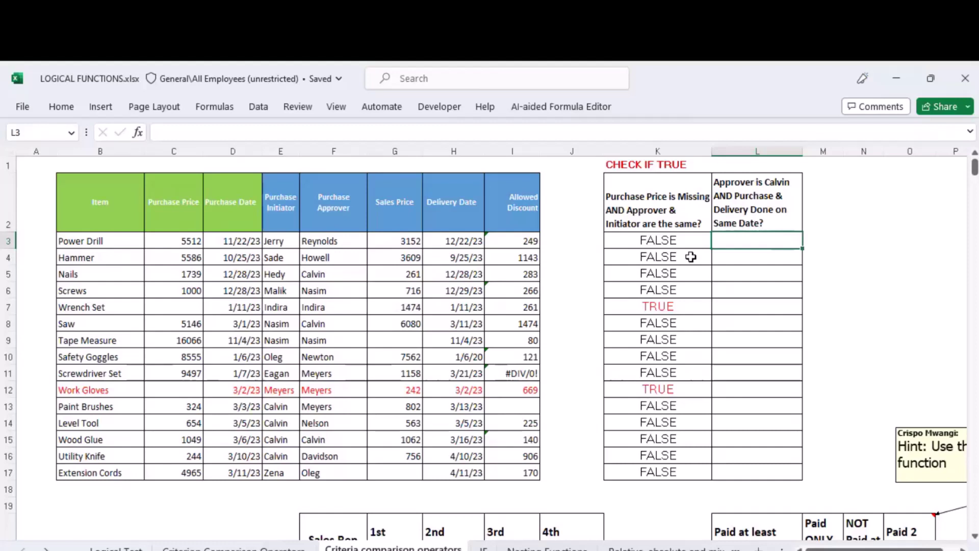
drag(602, 154, 587, 155)
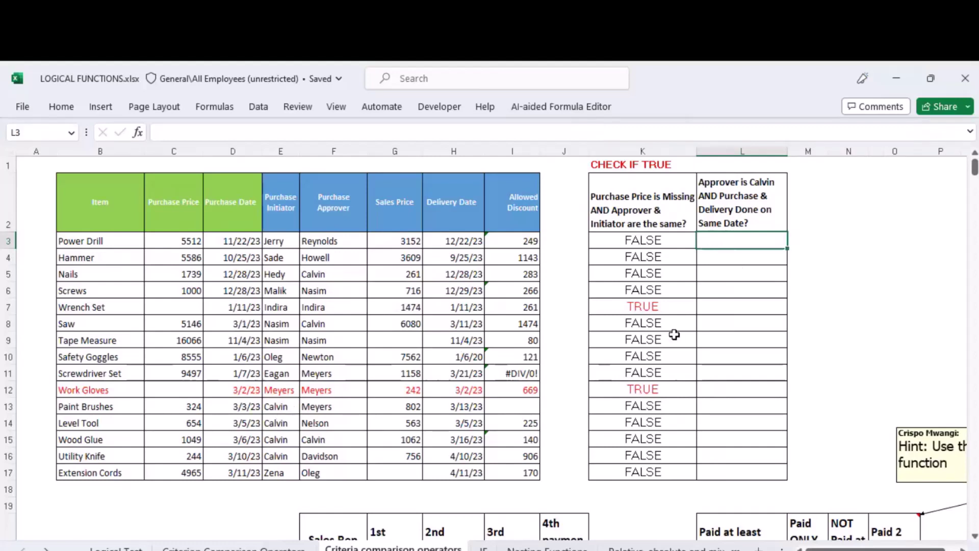
click(653, 240)
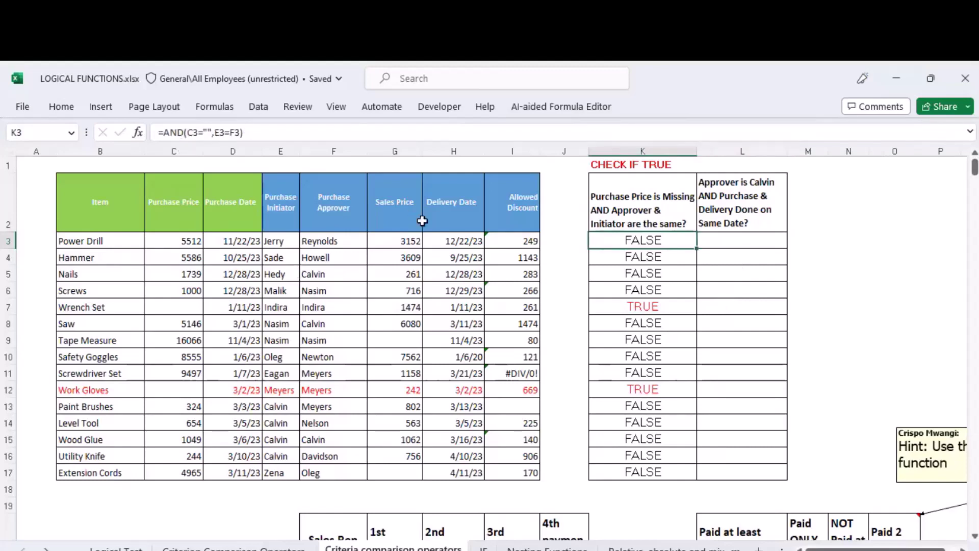
- Around the sales rep payment table, narrow column L slightly, autofit column J and shrink column K to a thin gap
scroll(423, 254, down, 3)
scroll(424, 296, down, 1)
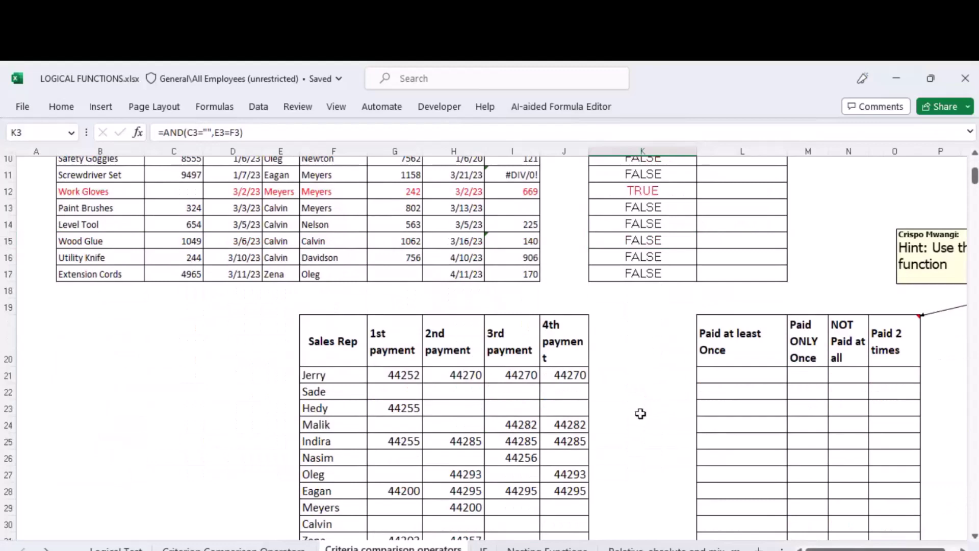
drag(789, 151, 761, 151)
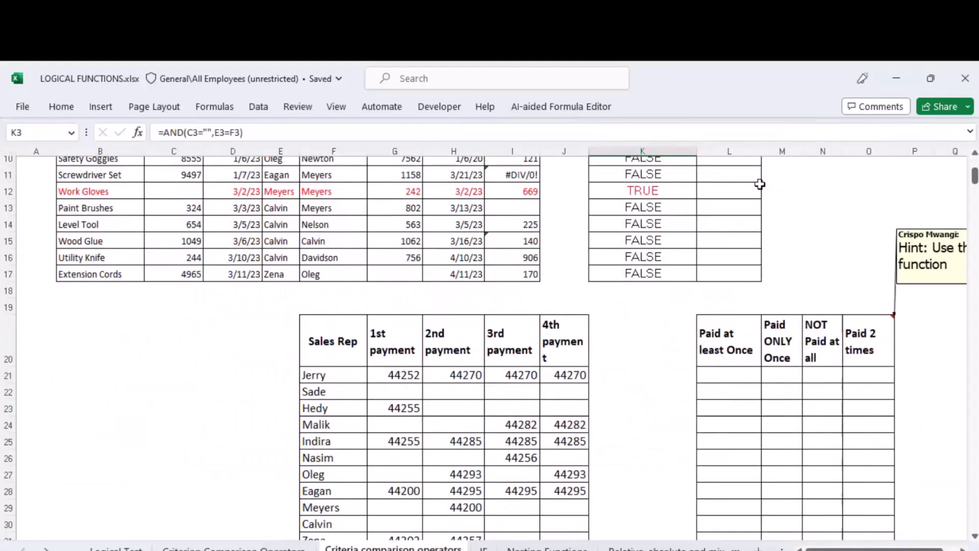
scroll(712, 396, down, 1)
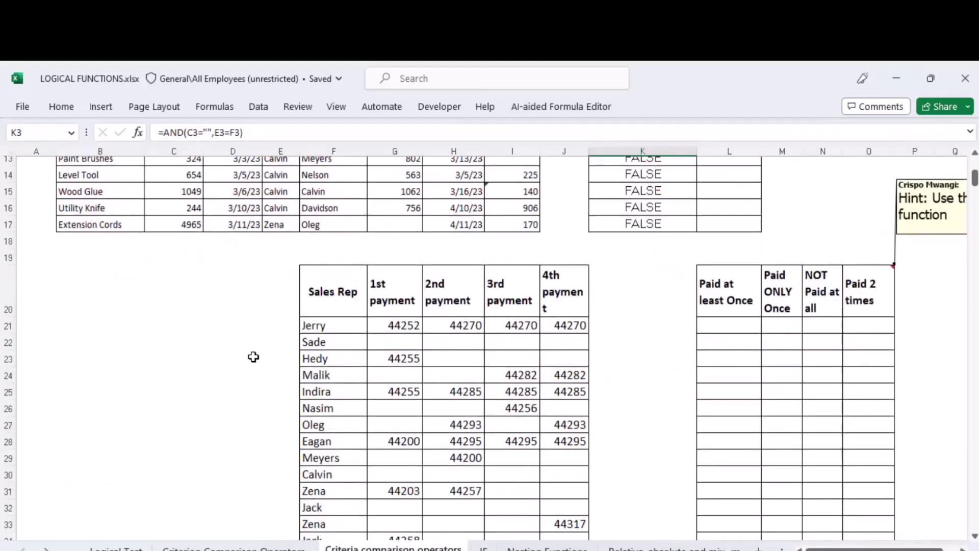
scroll(445, 222, down, 1)
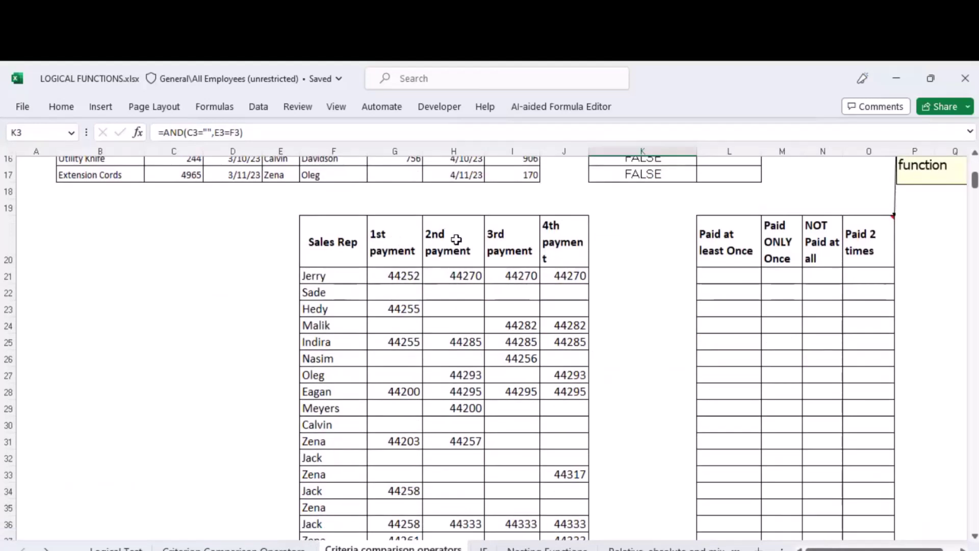
double_click(590, 151)
drag(702, 149, 614, 150)
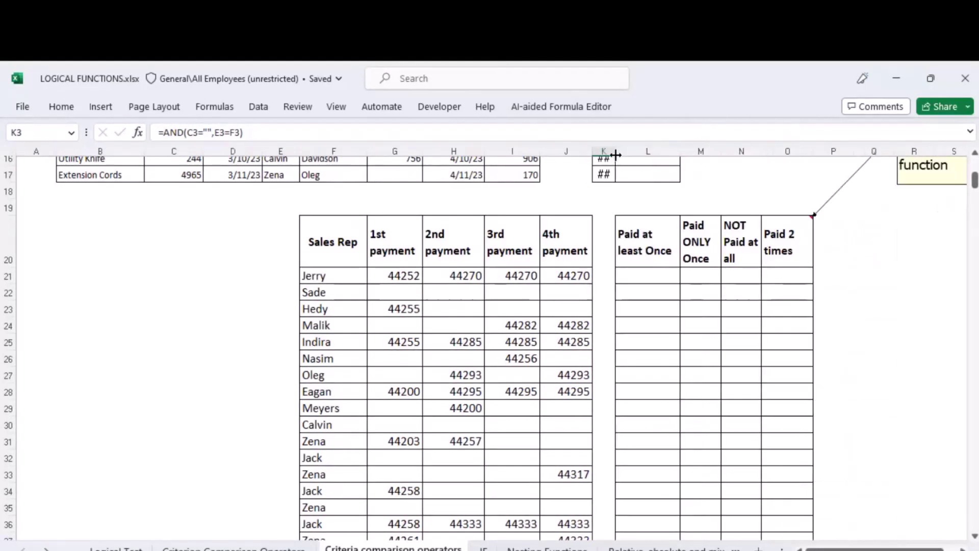
- Check the "Paid at least Once" requirement in L20 against the OR function notes on the Logical Test sheet
click(638, 239)
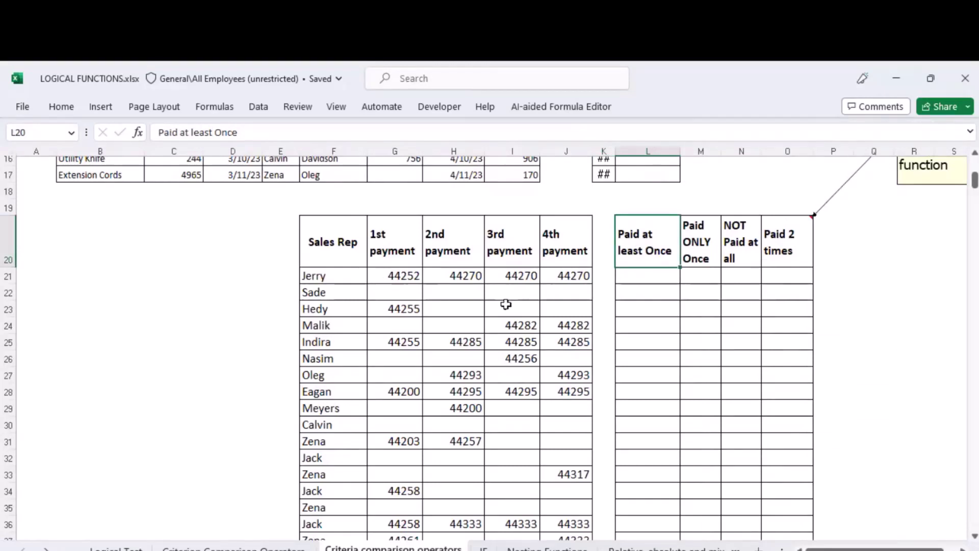
scroll(515, 505, down, 1)
scroll(662, 306, up, 2)
scroll(658, 357, down, 1)
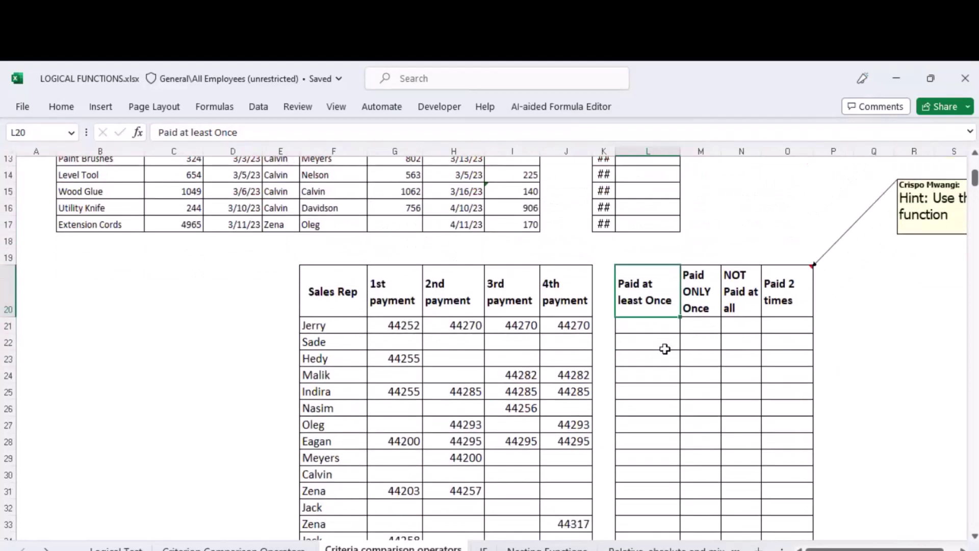
click(645, 319)
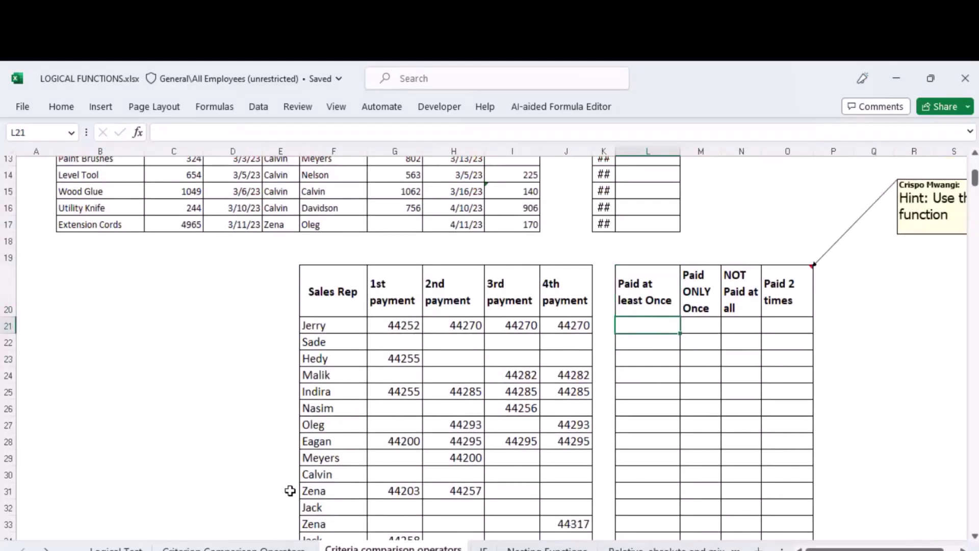
key(ctrl+Page_Up)
key(ctrl+Page_Up)
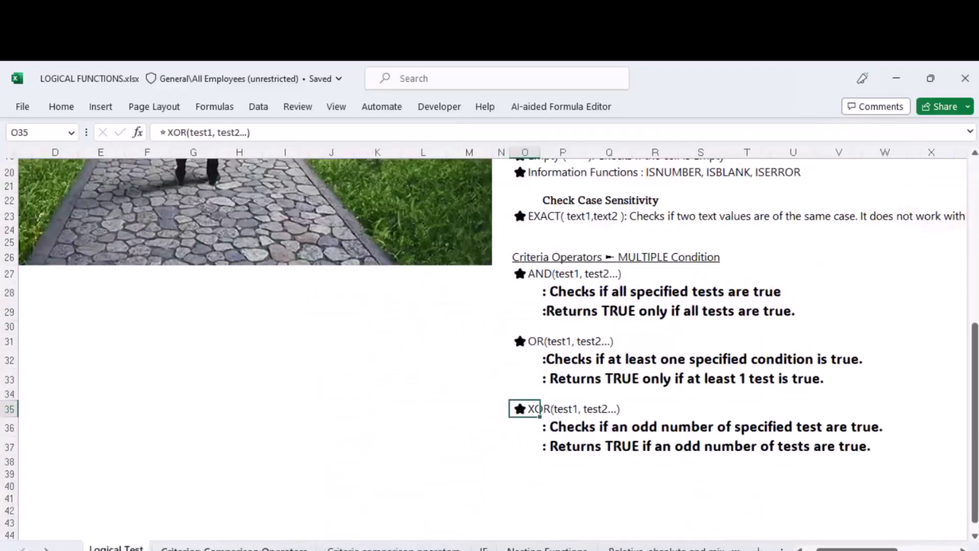
key(ctrl+Page_Down)
key(ctrl+Page_Up)
click(542, 341)
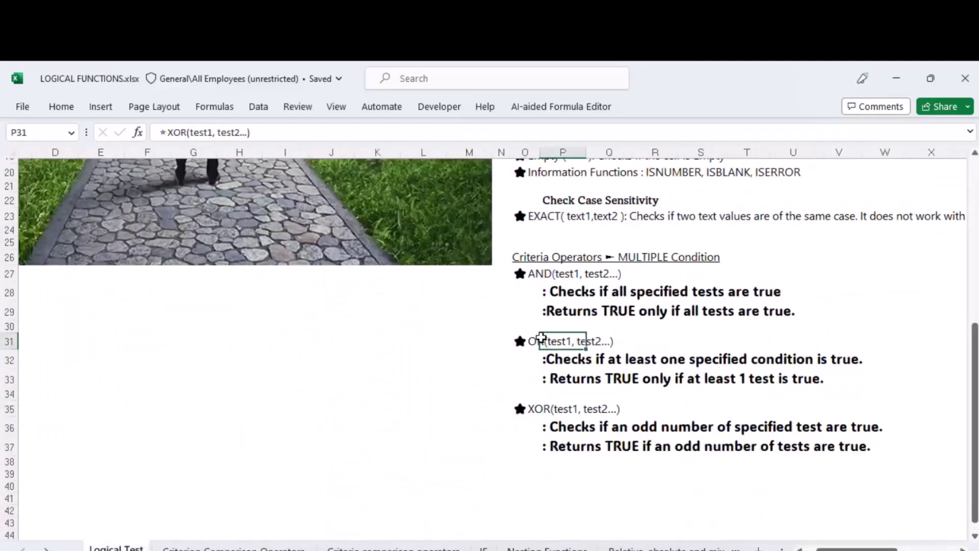
click(508, 341)
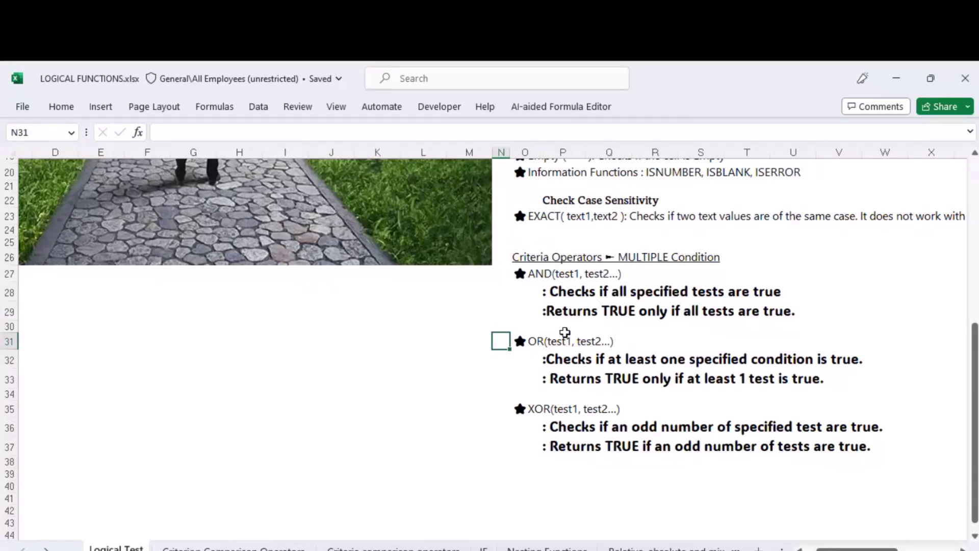
- On the Criteria comparison operators sheet, enter =OR(G21<>"",H21<>"",I21<>"",J21<>"") in L21 and fill it down the Paid at least Once column
click(393, 547)
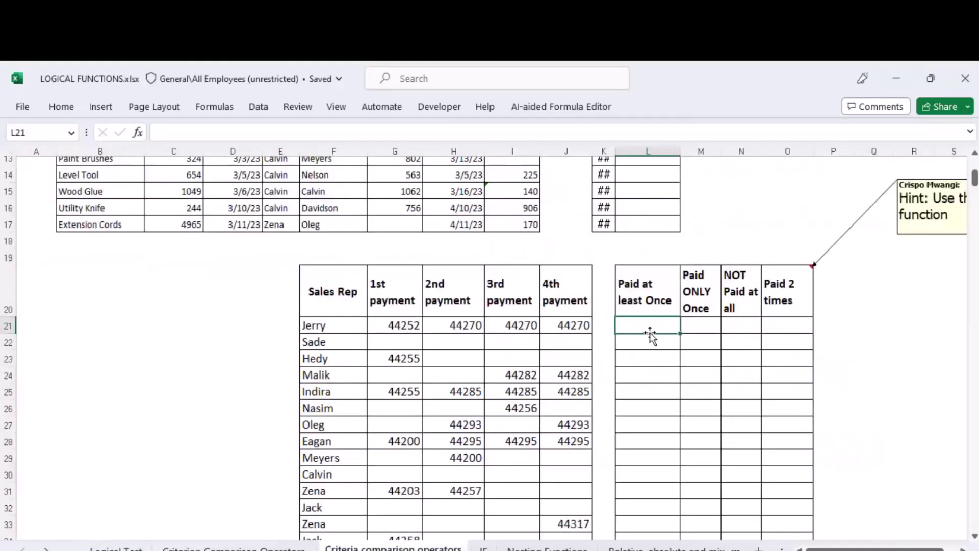
text(=)
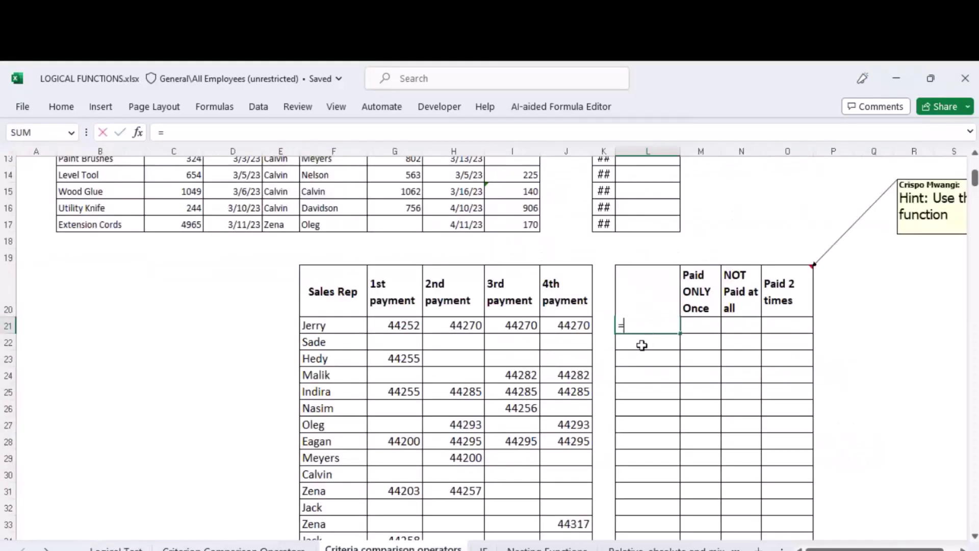
text(OR()
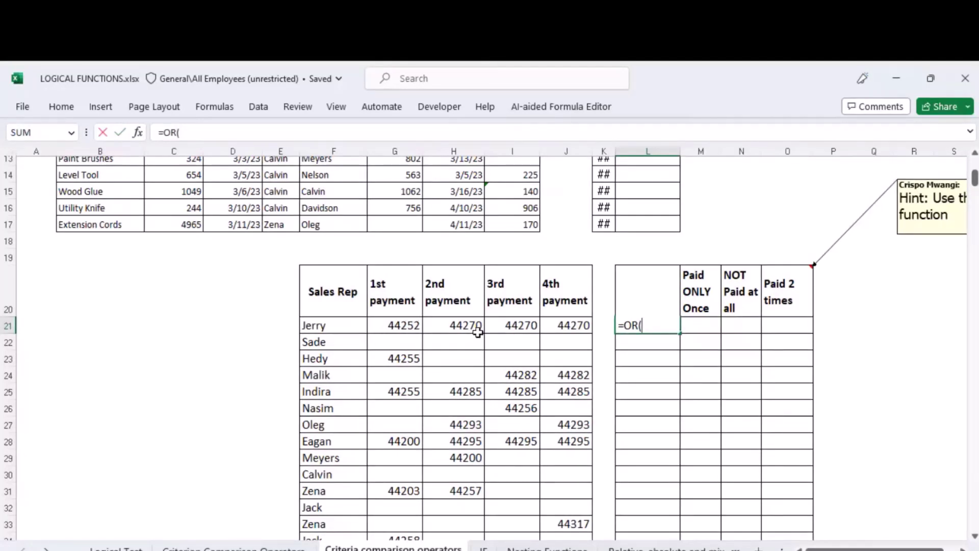
click(400, 326)
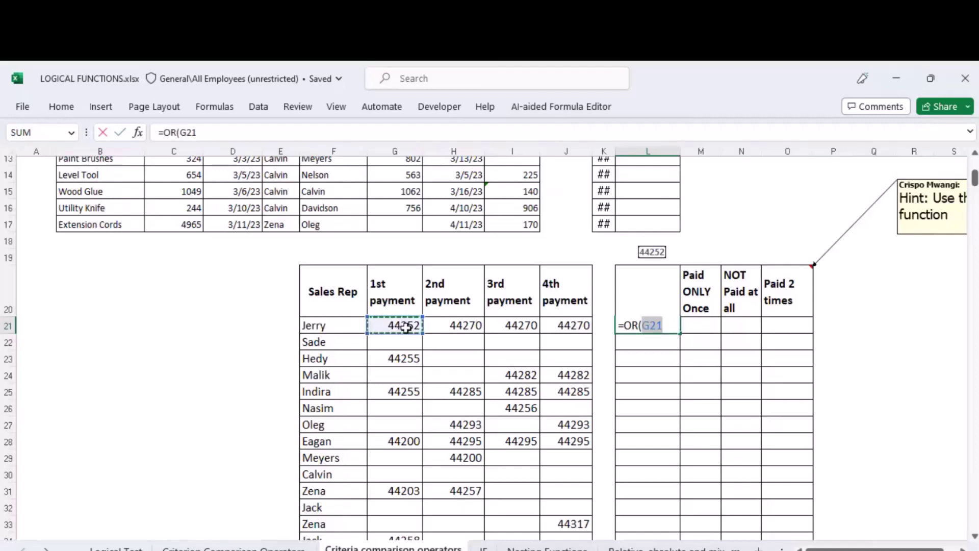
text(<>")
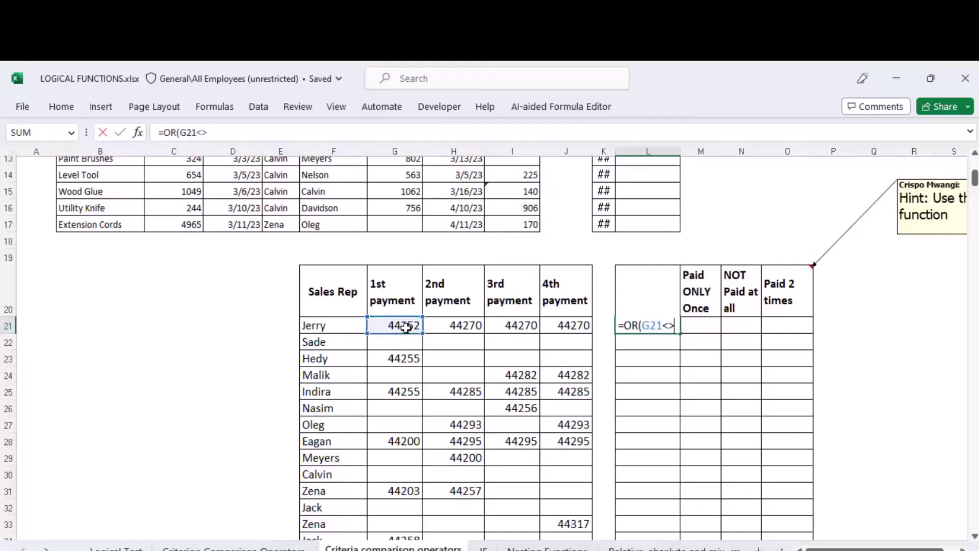
text(",)
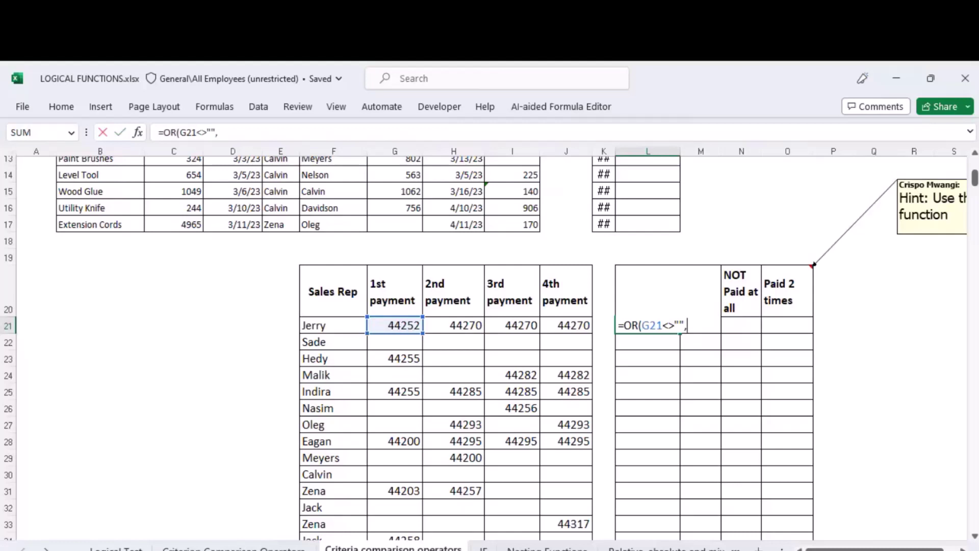
click(448, 326)
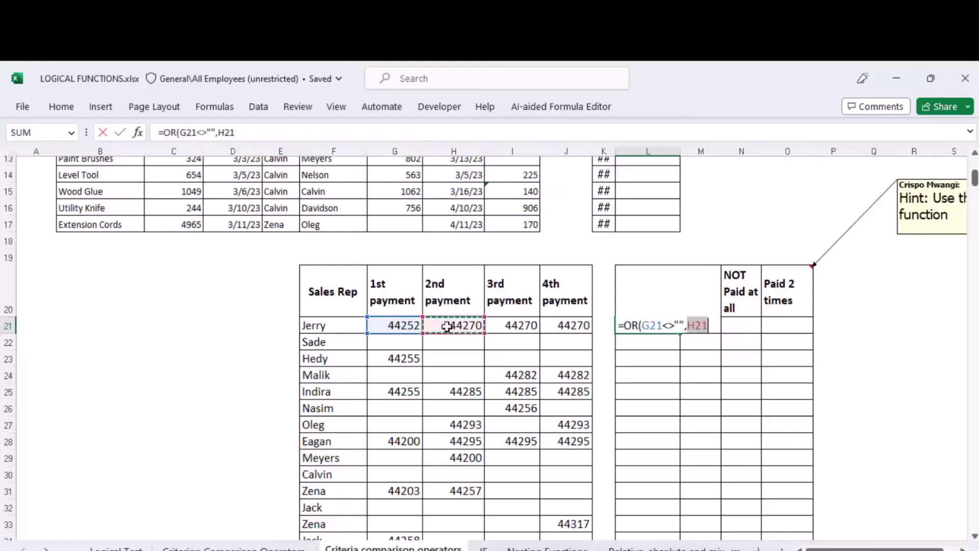
text(<>)
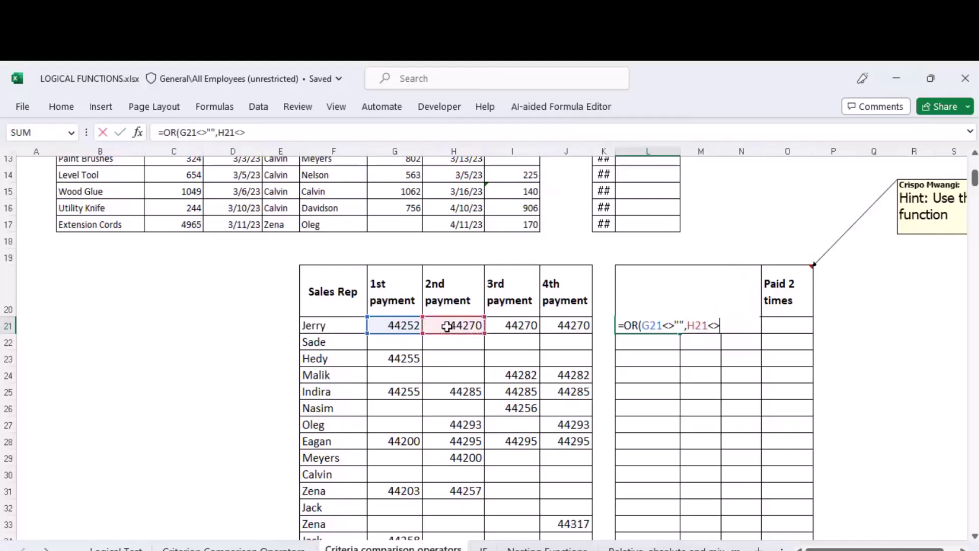
text("",)
click(511, 327)
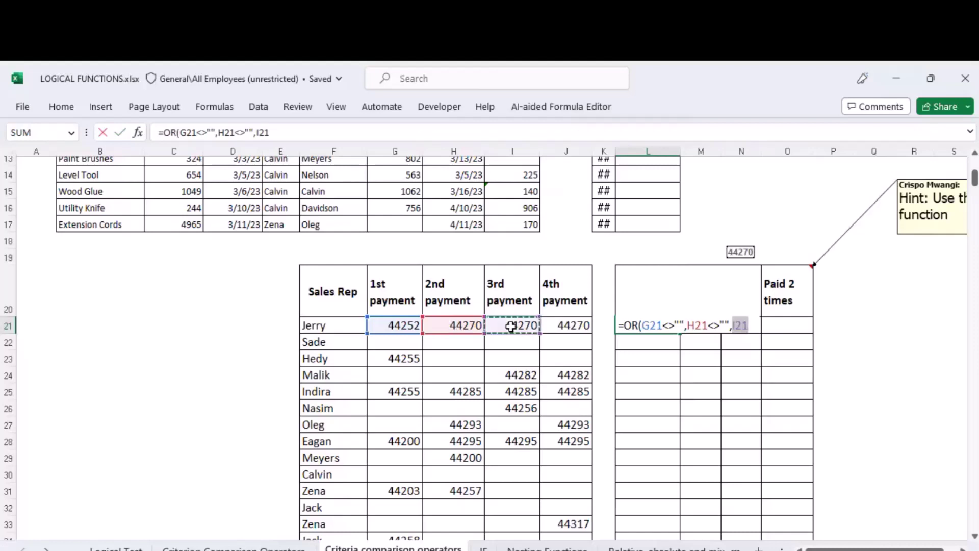
text(<>"",)
click(572, 324)
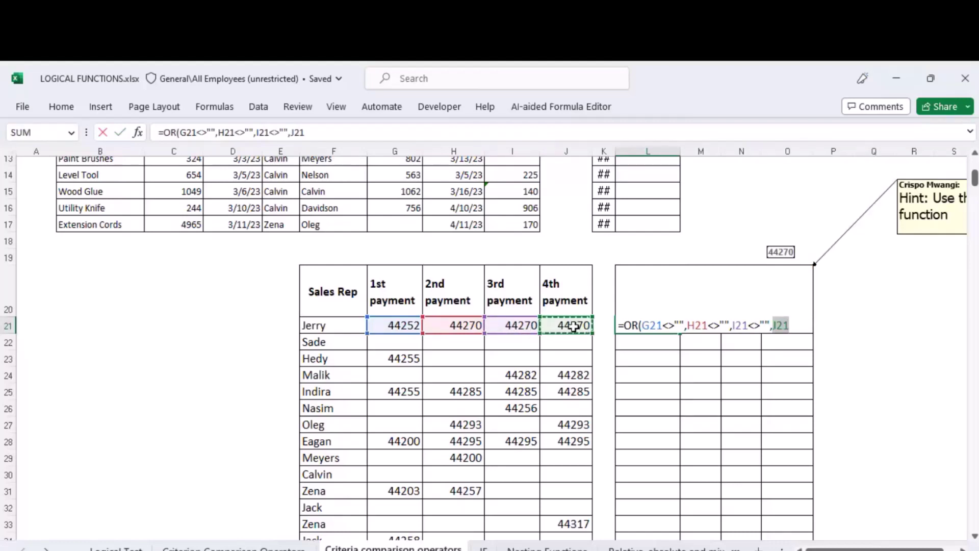
text(<>)
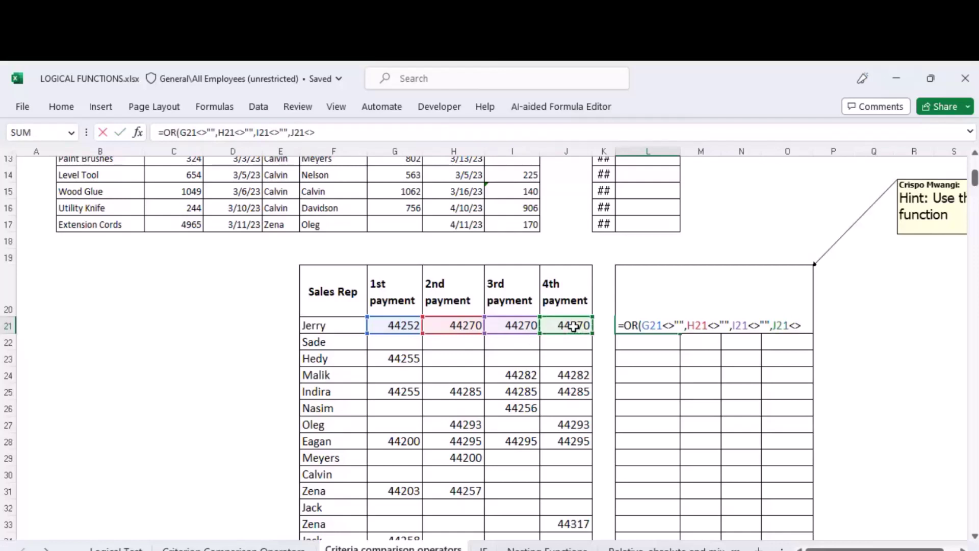
text(""))
key(ctrl+Return)
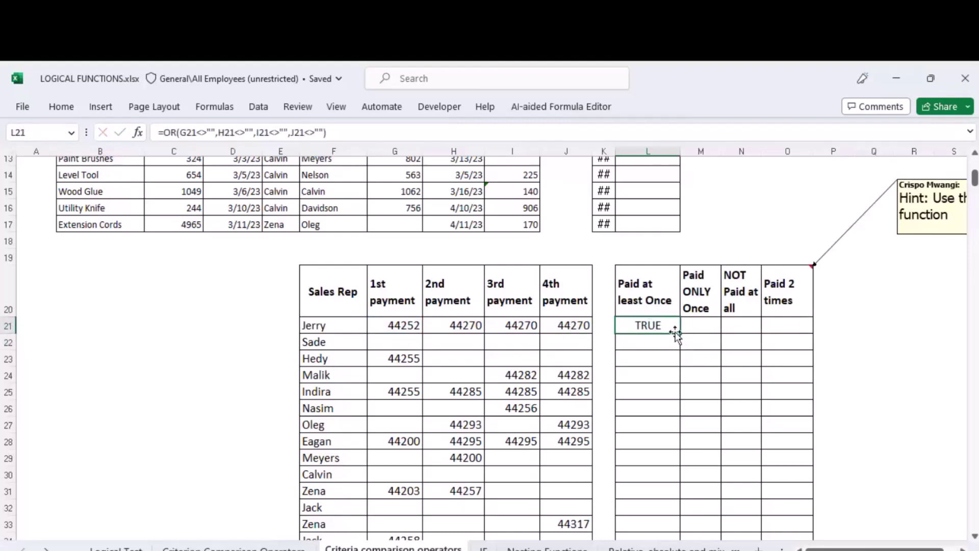
drag(680, 335, 671, 532)
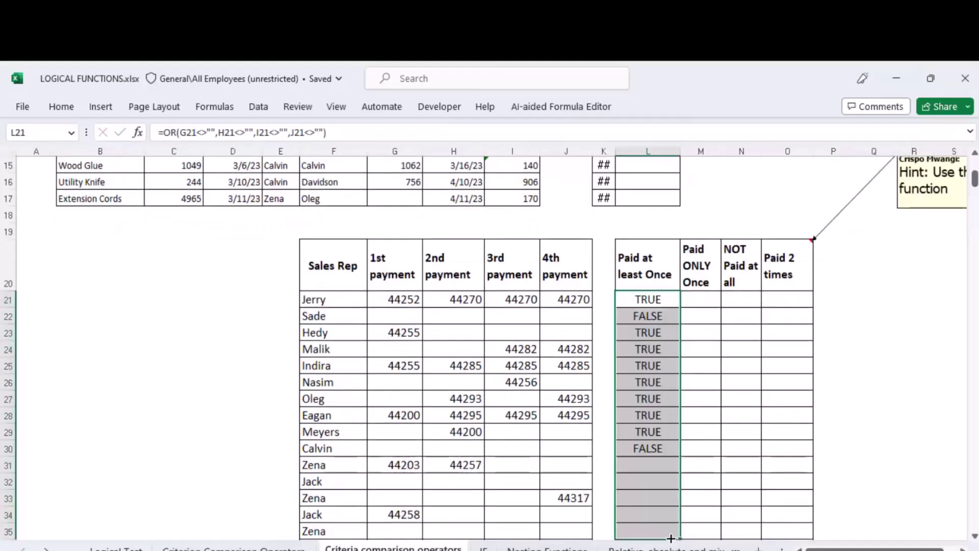
- Compare the OR results in L22, L23 and L33 with their payment cells, and check the payments in G30:J30
click(649, 317)
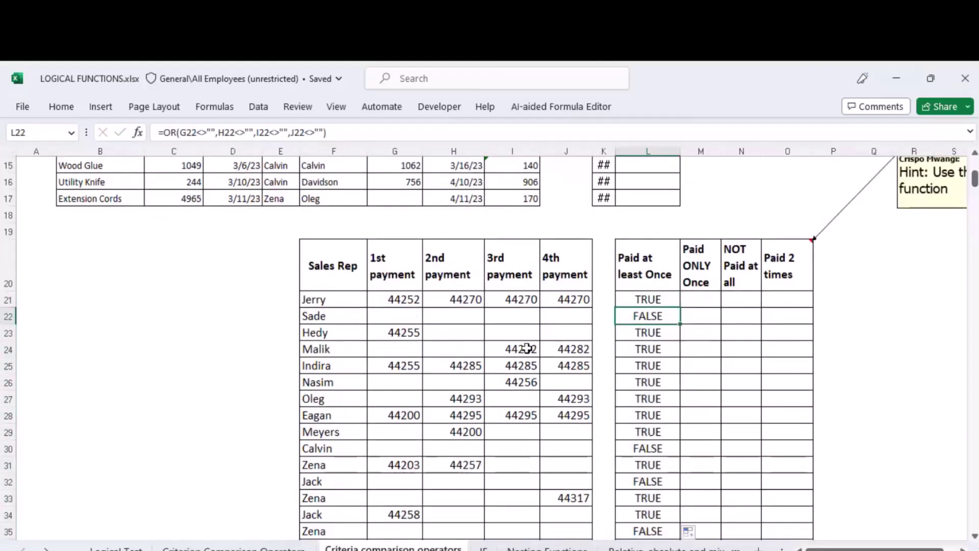
click(396, 332)
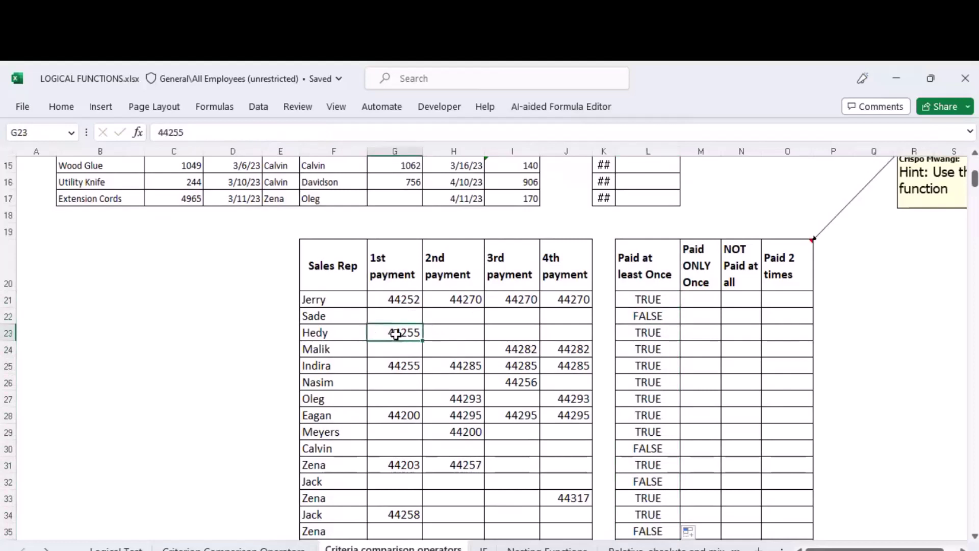
click(633, 336)
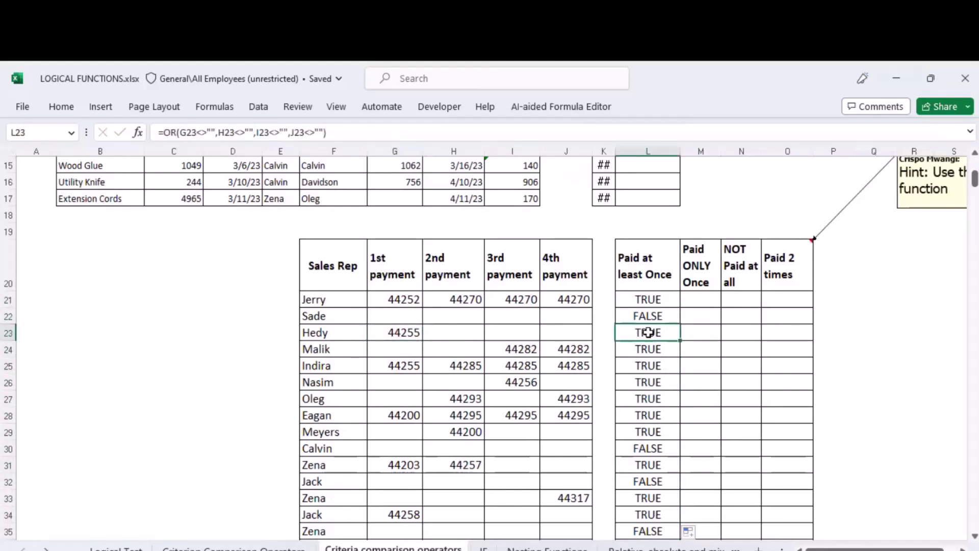
click(566, 498)
click(652, 498)
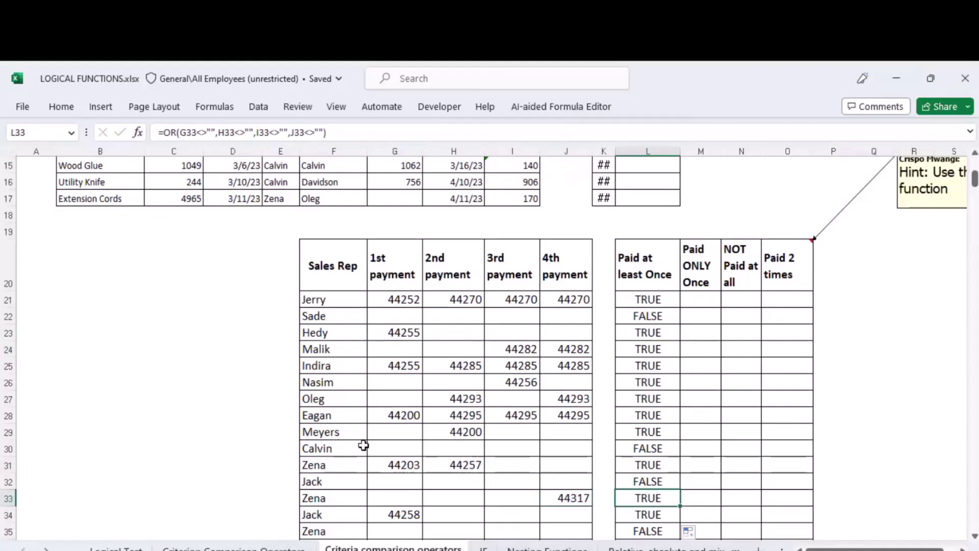
drag(367, 447, 577, 448)
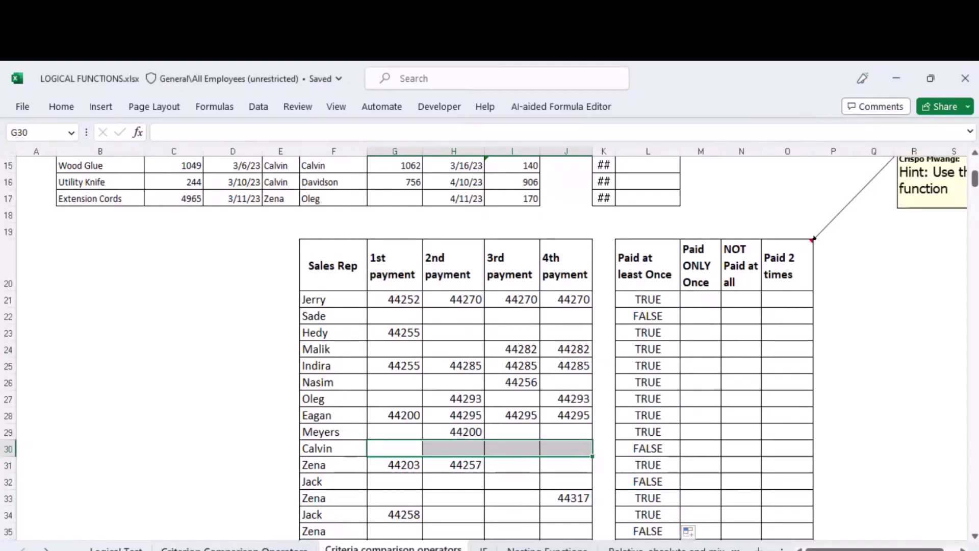
- Review the Logical Test sheet's notes on single-condition operators, cell content checks, case sensitivity and multiple-condition operators
key(ctrl+Page_Up)
key(ctrl+Page_Up)
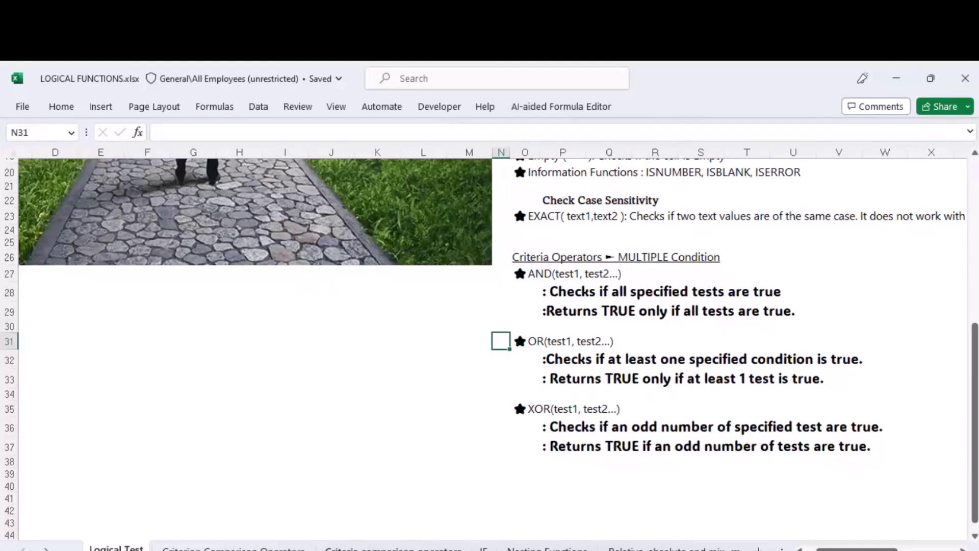
key(ctrl+Page_Down)
key(ctrl+Page_Down)
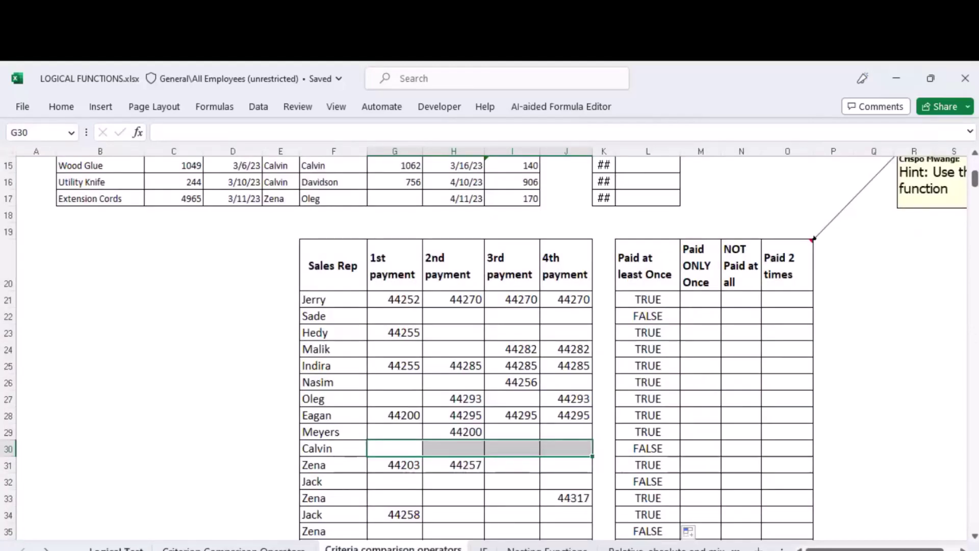
key(ctrl+Page_Up)
key(ctrl+Page_Up)
scroll(695, 190, up, 3)
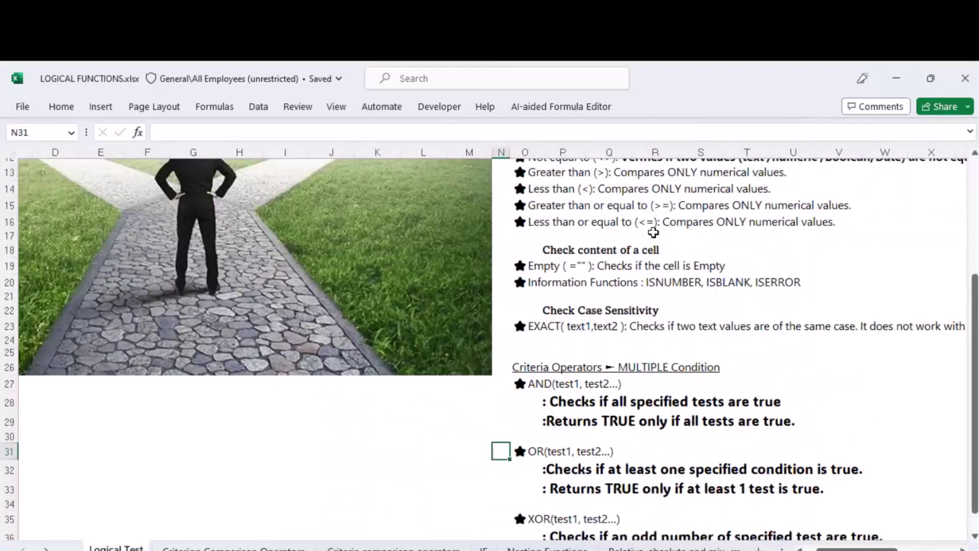
scroll(654, 232, up, 4)
drag(856, 549, 889, 549)
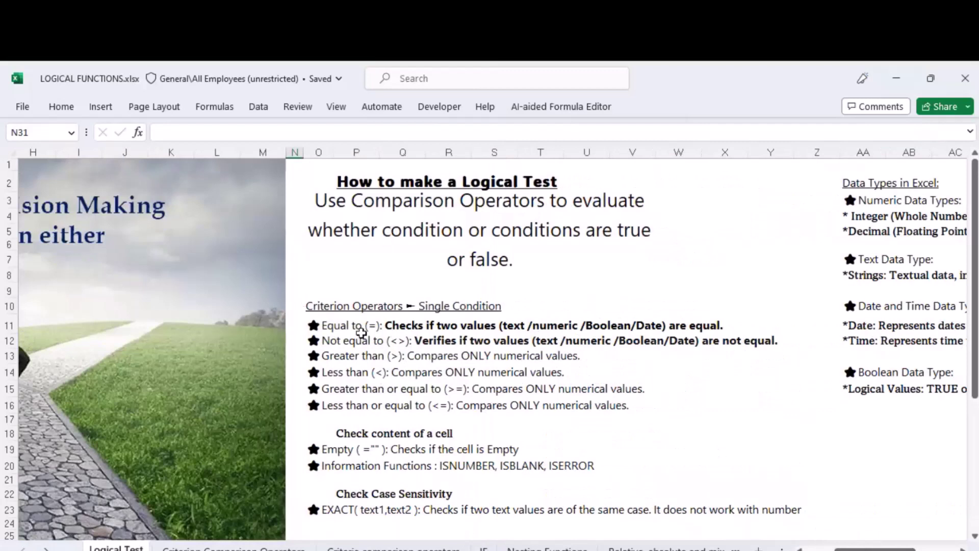
click(431, 306)
scroll(425, 445, down, 3)
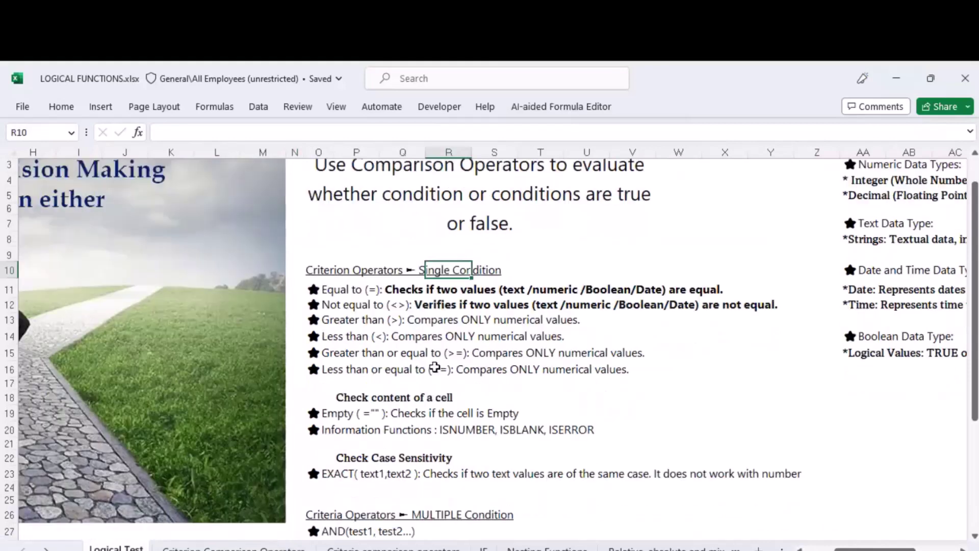
click(425, 445)
drag(875, 548, 893, 549)
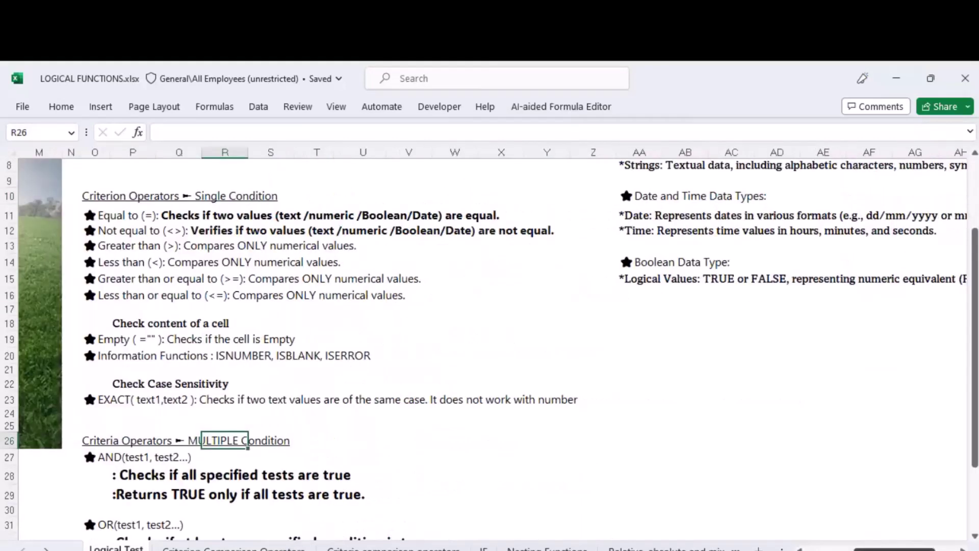
- Switch to the IF sheet and check the packing priority requirement in L1 above the Packing column
scroll(677, 411, right, 2)
scroll(551, 334, up, 3)
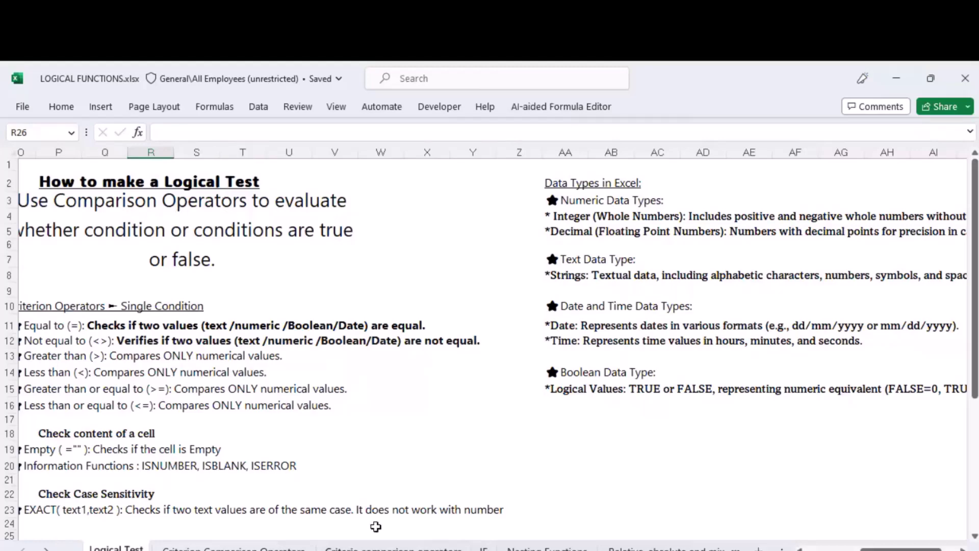
click(483, 548)
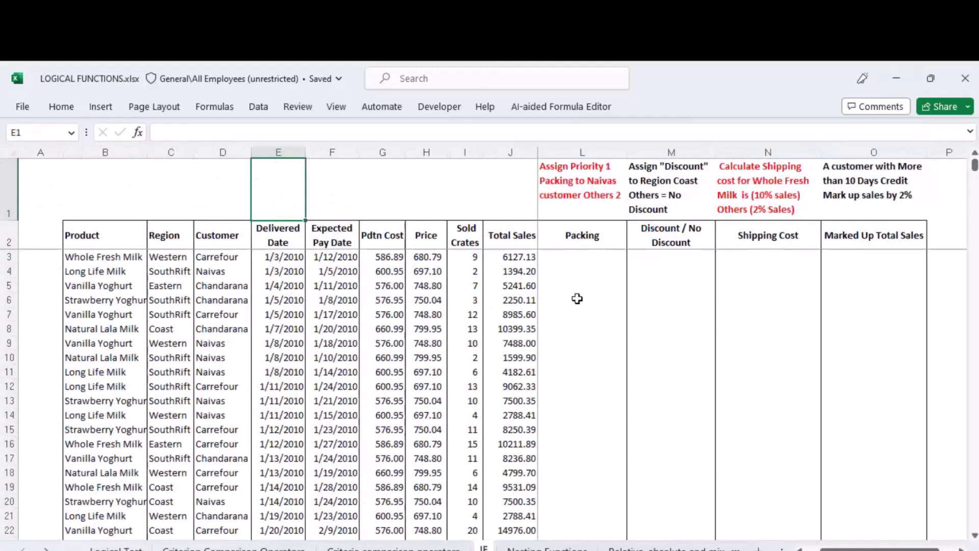
click(574, 299)
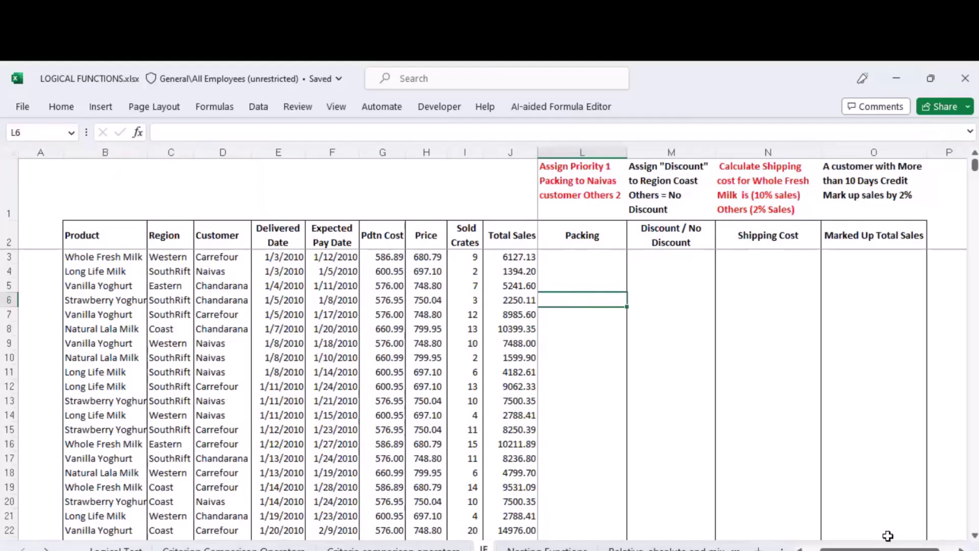
drag(879, 549, 862, 549)
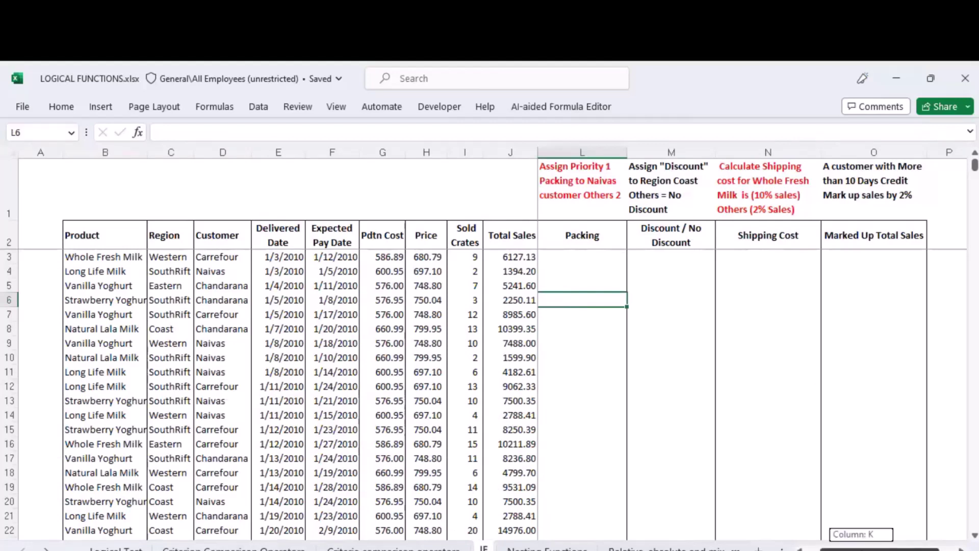
drag(862, 548, 849, 549)
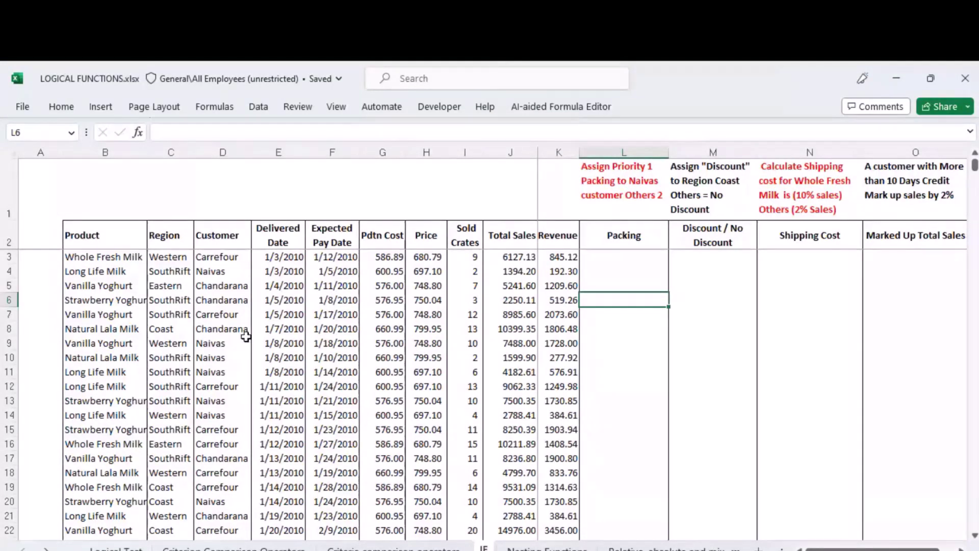
click(623, 259)
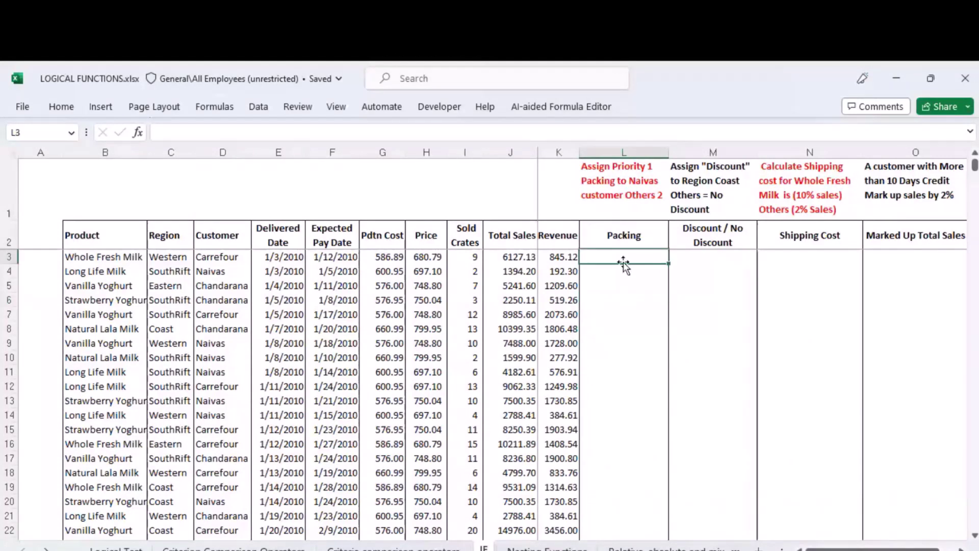
click(622, 169)
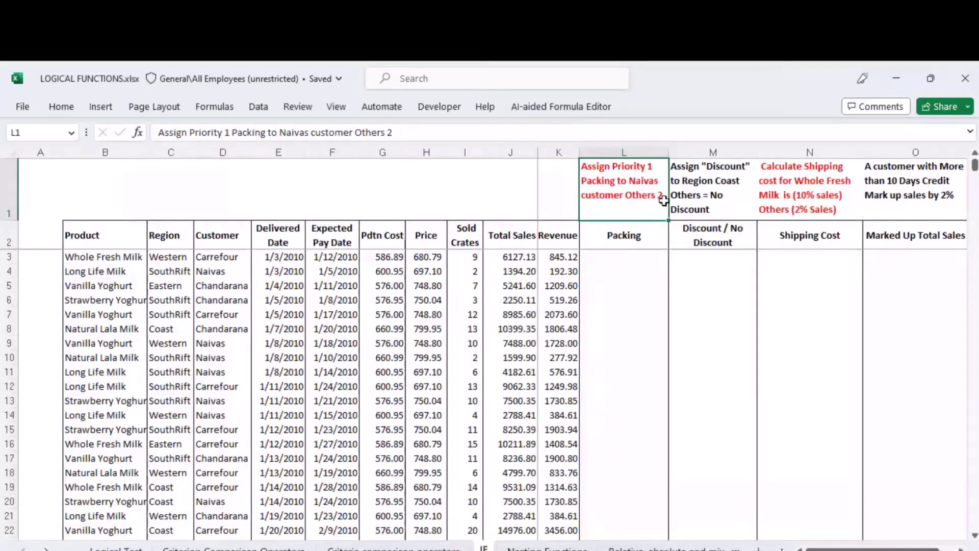
- Examine the customer names in D3:D14 against the packing rule for Naivas and other customers
click(217, 258)
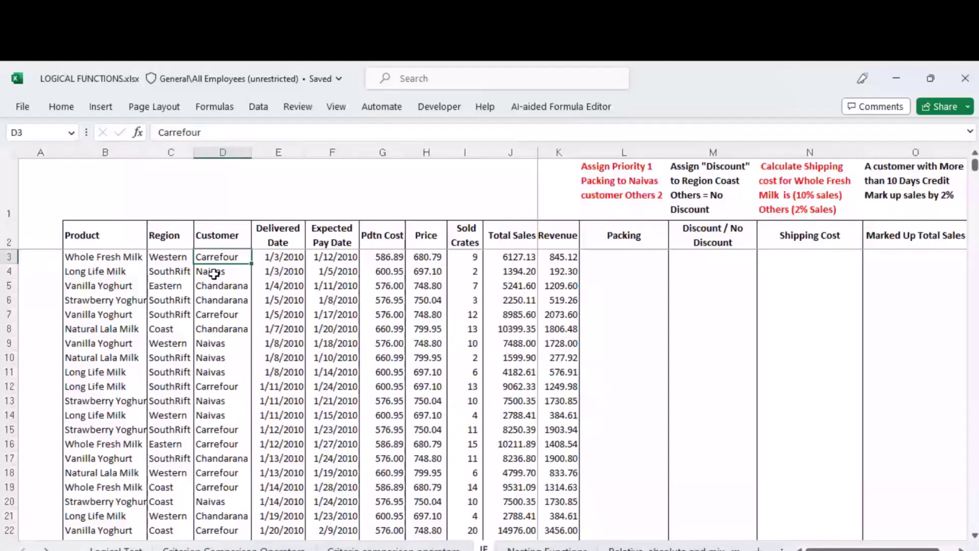
key(ctrl+Right)
key(Right)
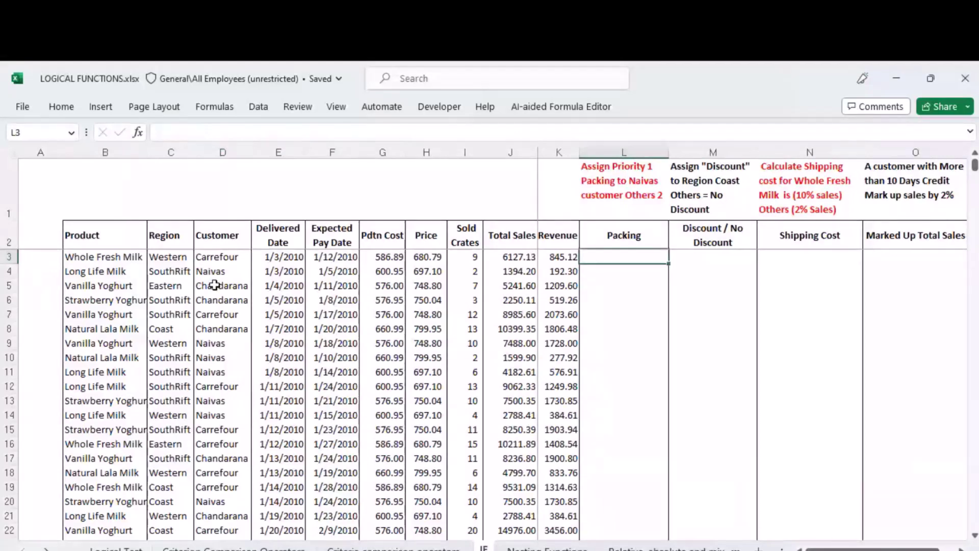
click(215, 285)
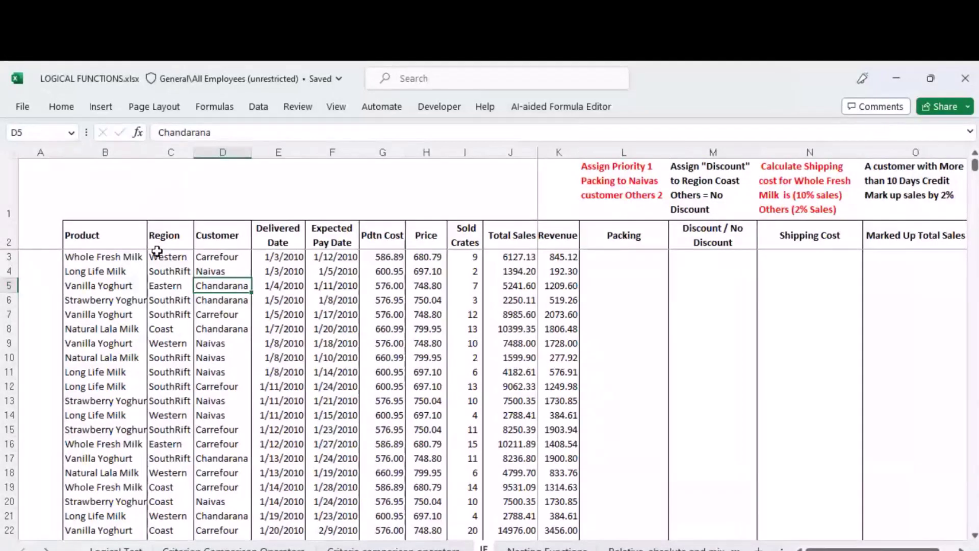
key(Down)
key(Down)
key(Down)
key(Down)
key(Down)
key(Down)
key(Down)
key(Down)
key(Down)
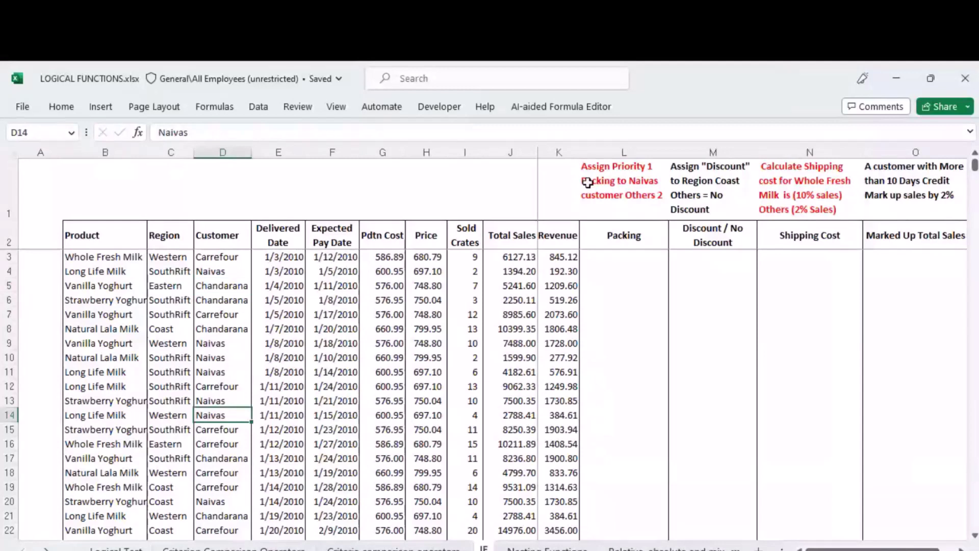
- Enter =IF(D3="Naivas",1,2) in L3 and fill it down the Packing column
click(603, 262)
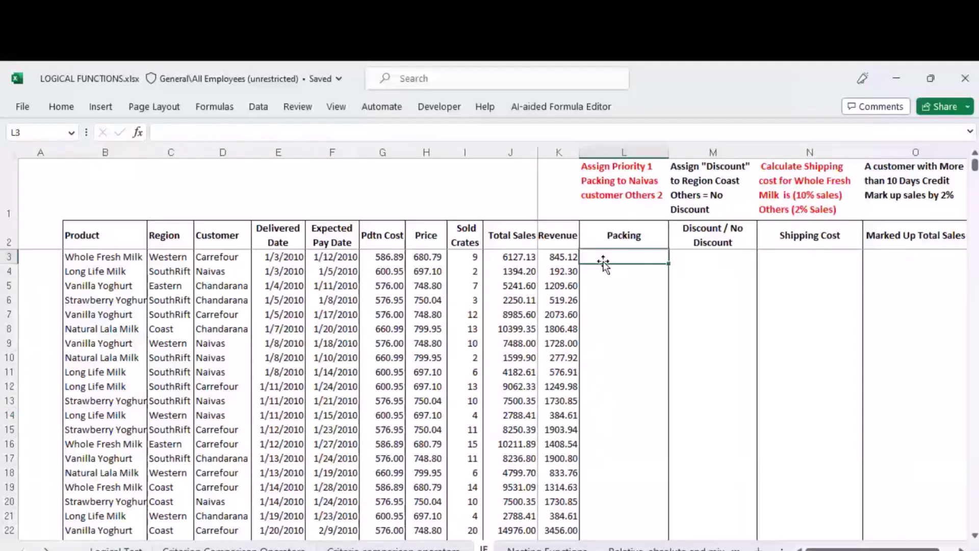
text(=IF()
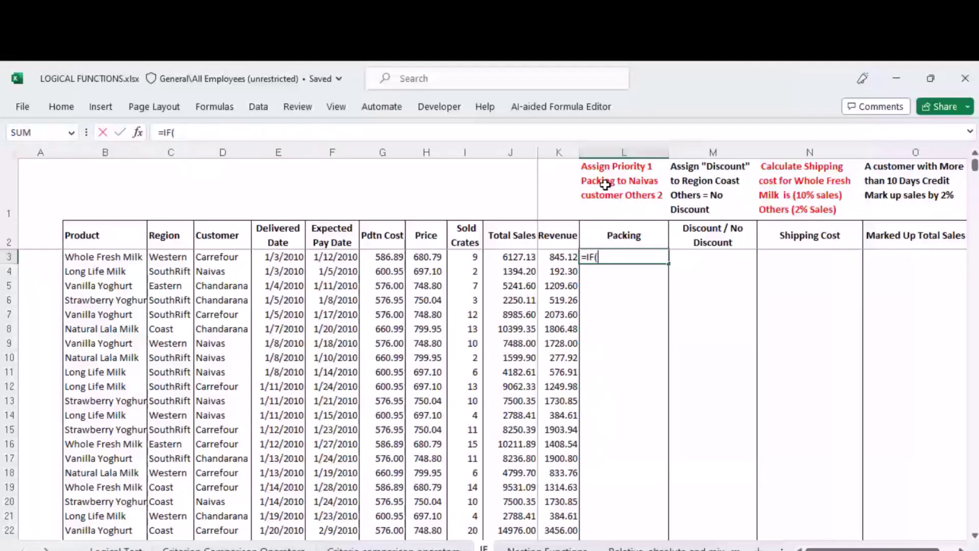
click(217, 261)
text(=)
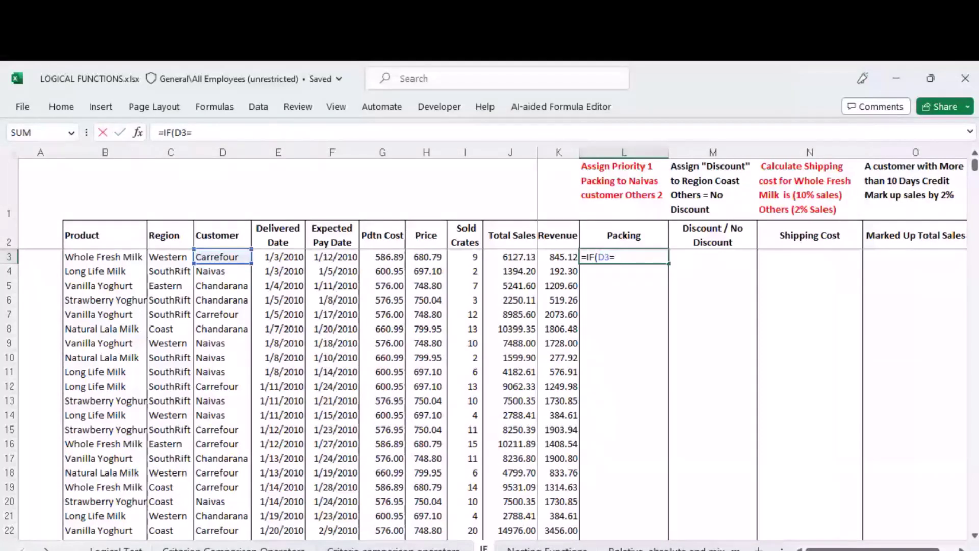
text("nA)
text(IVAS")
text(,)
text(1)
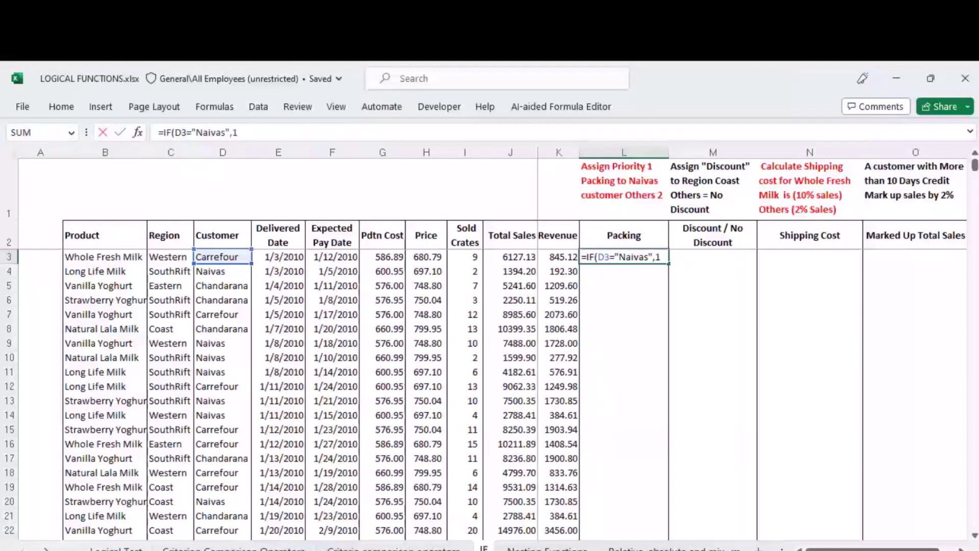
text(,)
text(2)
key(Return)
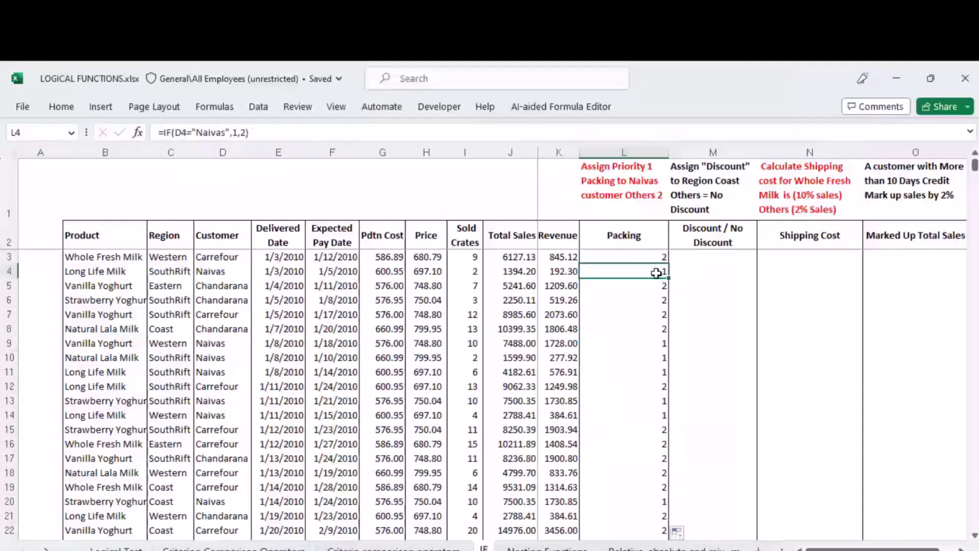
- Compare the Packing result in L4 with customer cell D4 and inspect the logical test in its formula
click(227, 271)
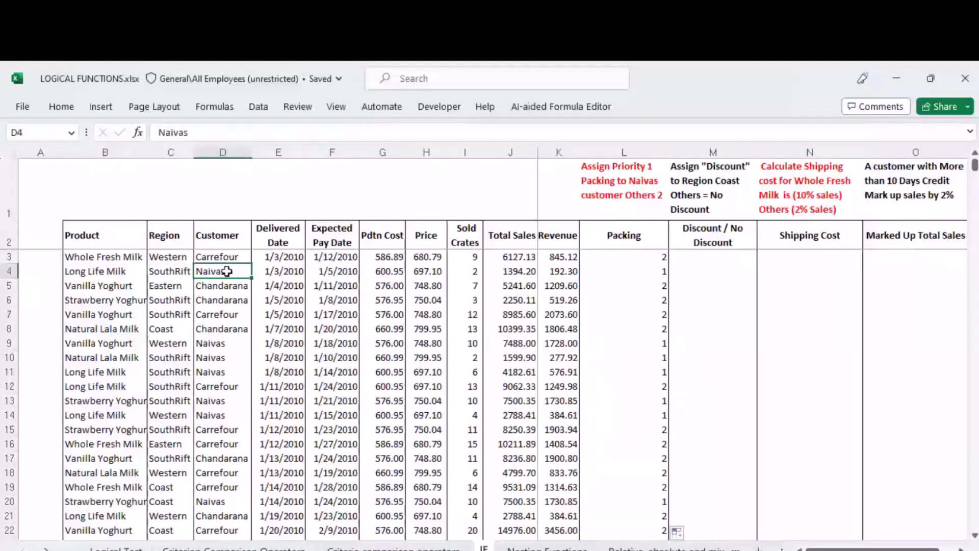
click(623, 271)
drag(176, 133, 225, 133)
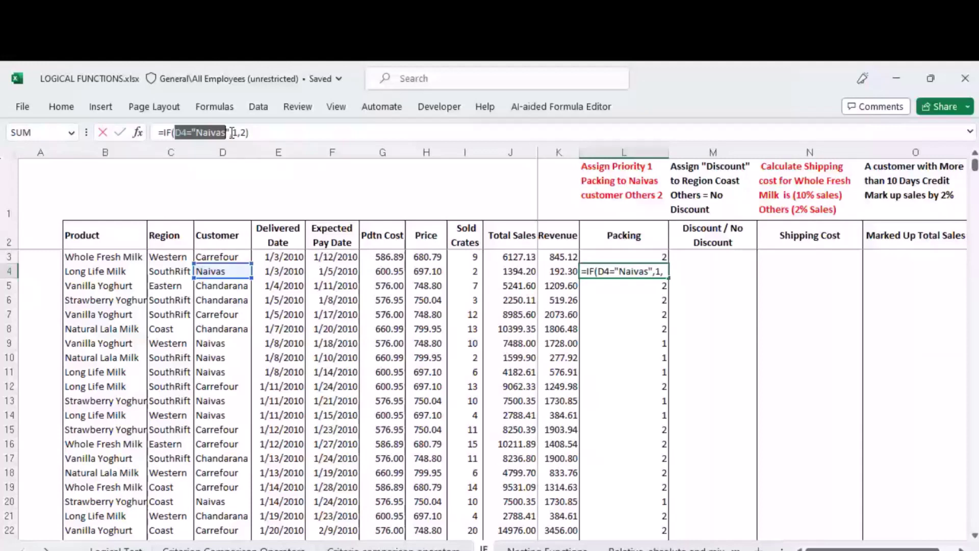
key(Escape)
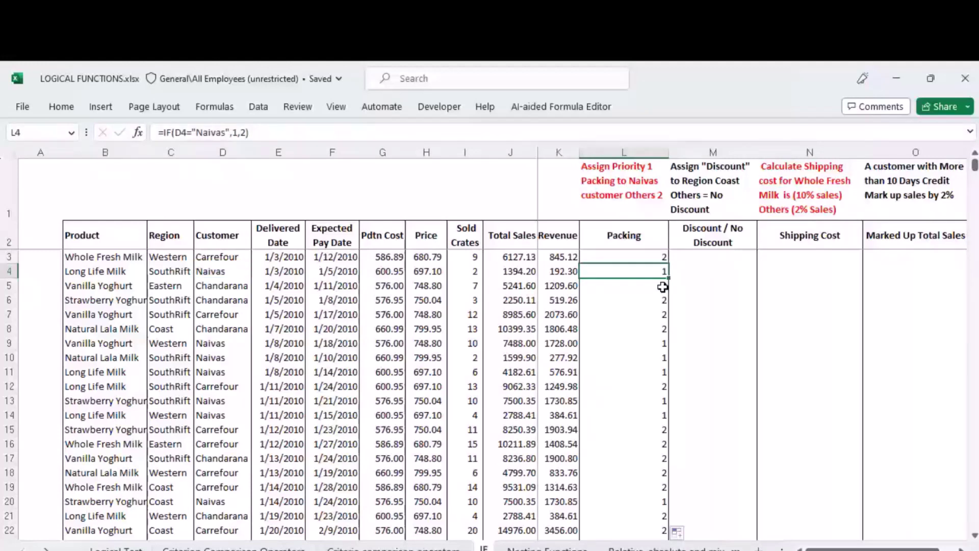
click(198, 132)
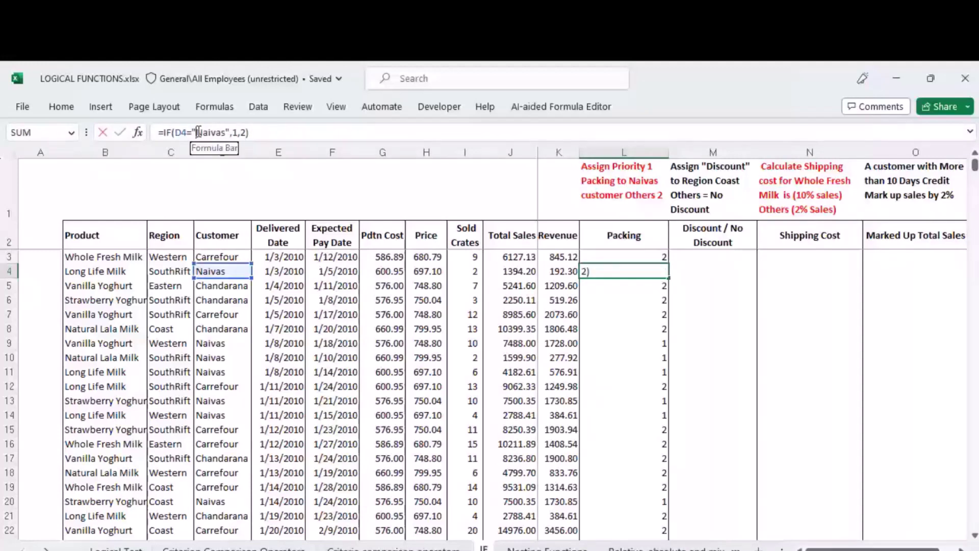
click(197, 132)
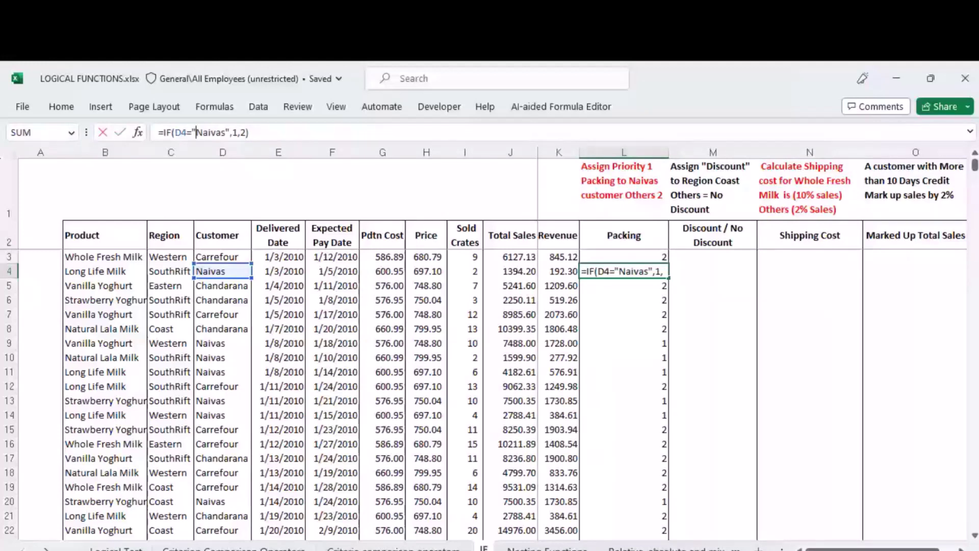
key(Return)
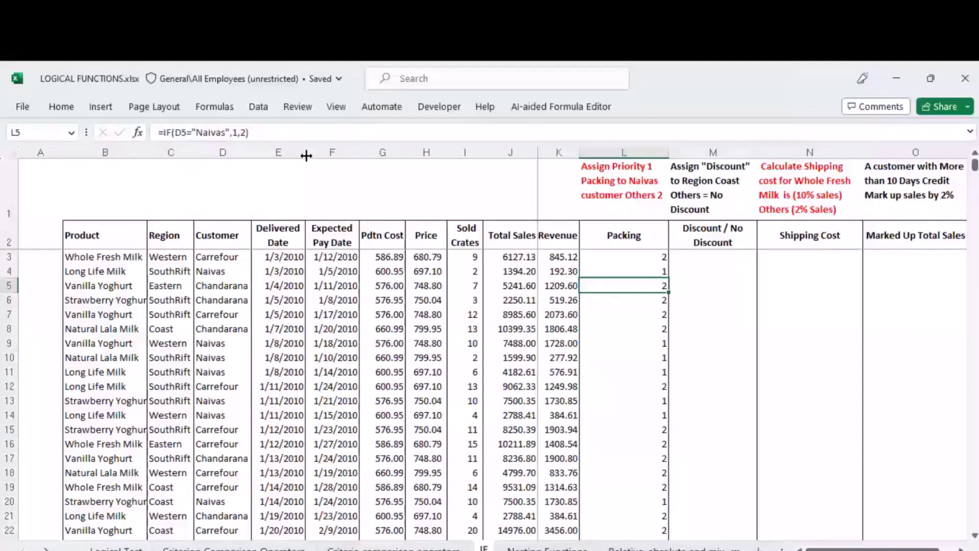
- Open the IF AND sheet and review the AND function notes on the Logical Test sheet
drag(580, 152, 538, 152)
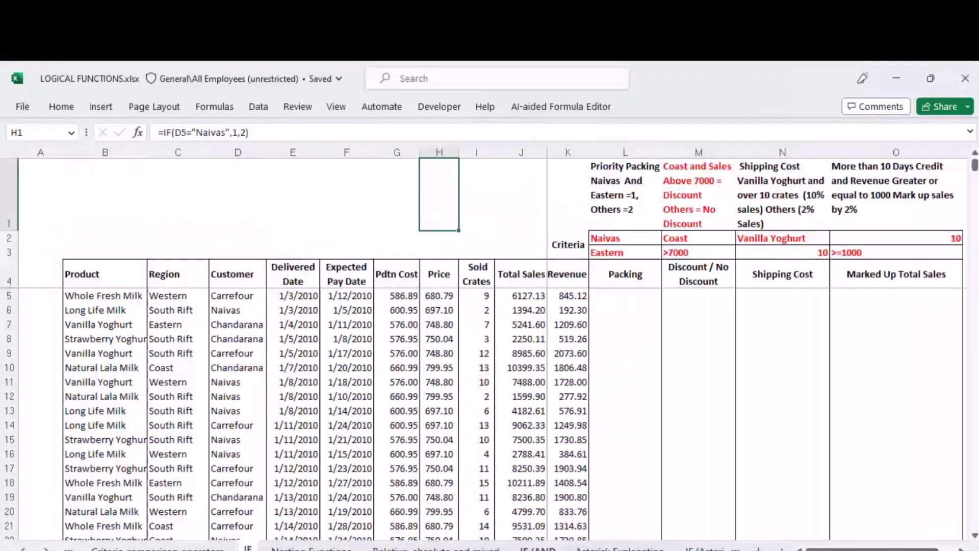
click(537, 547)
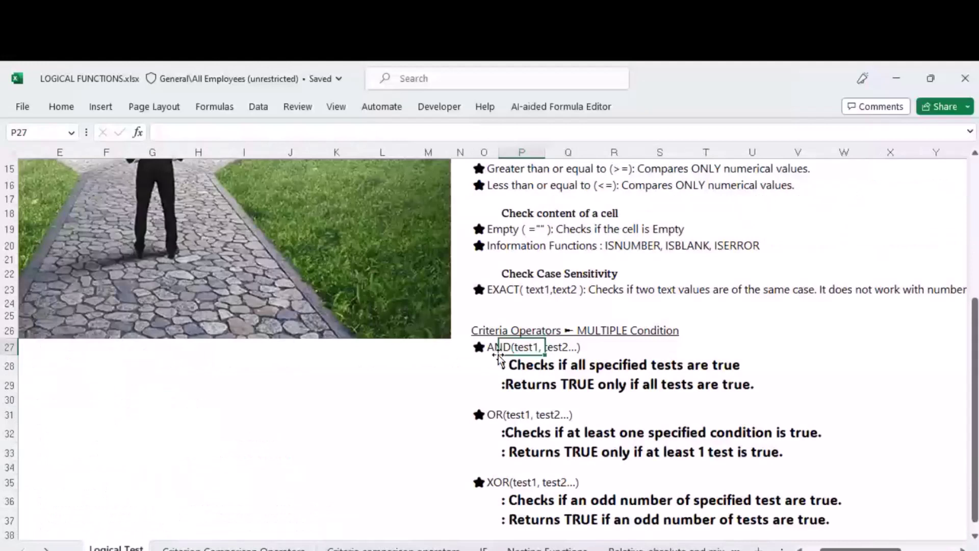
click(482, 482)
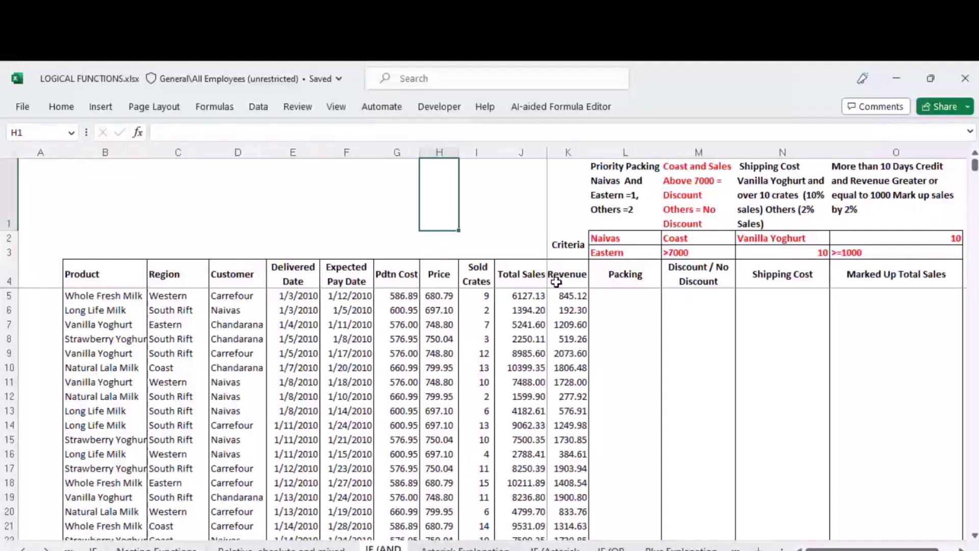
- On the IF AND sheet, check the requirements in L1 and M1 and the region and sales cells C5 and J5
click(637, 214)
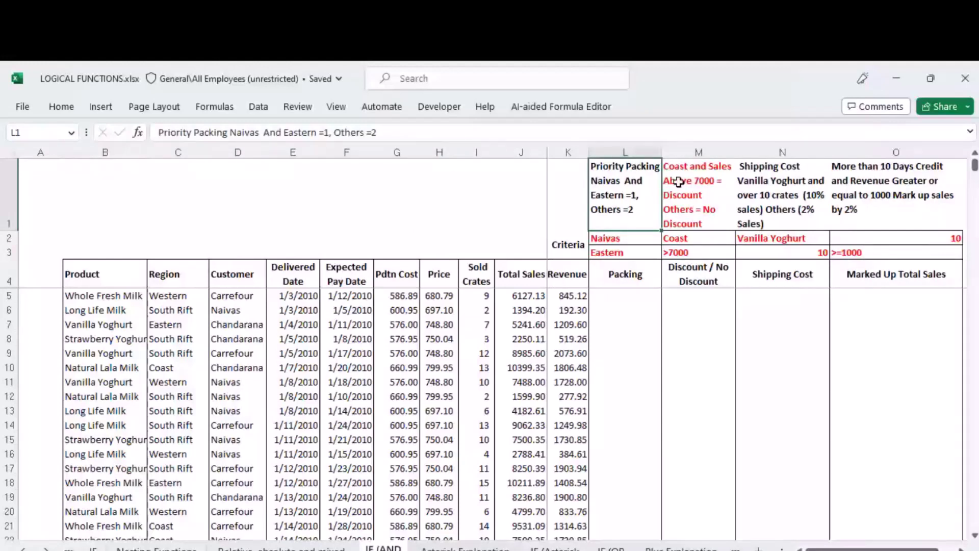
click(700, 178)
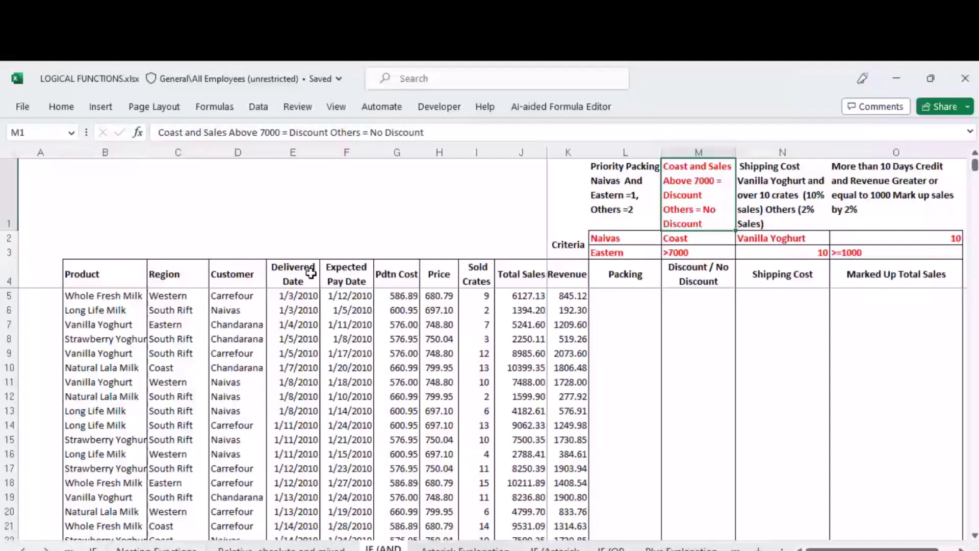
key(ctrl+z)
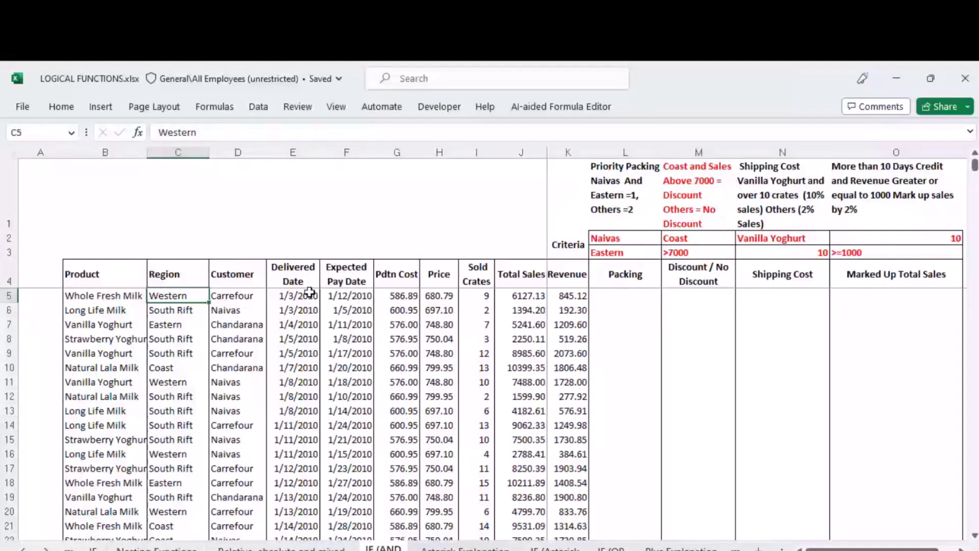
key(ctrl+z)
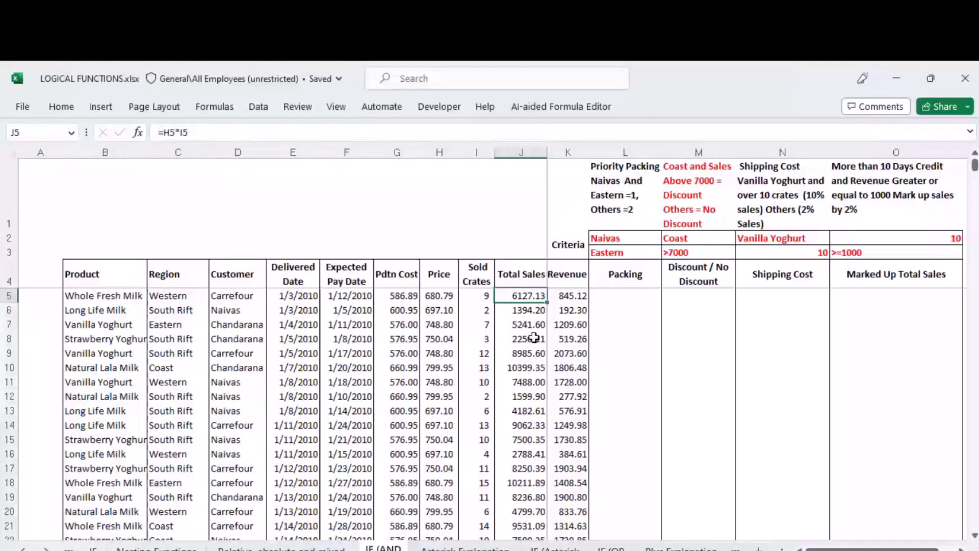
- In M5, start an IF formula with an AND test requiring C5="coast" and J5>7000
click(688, 298)
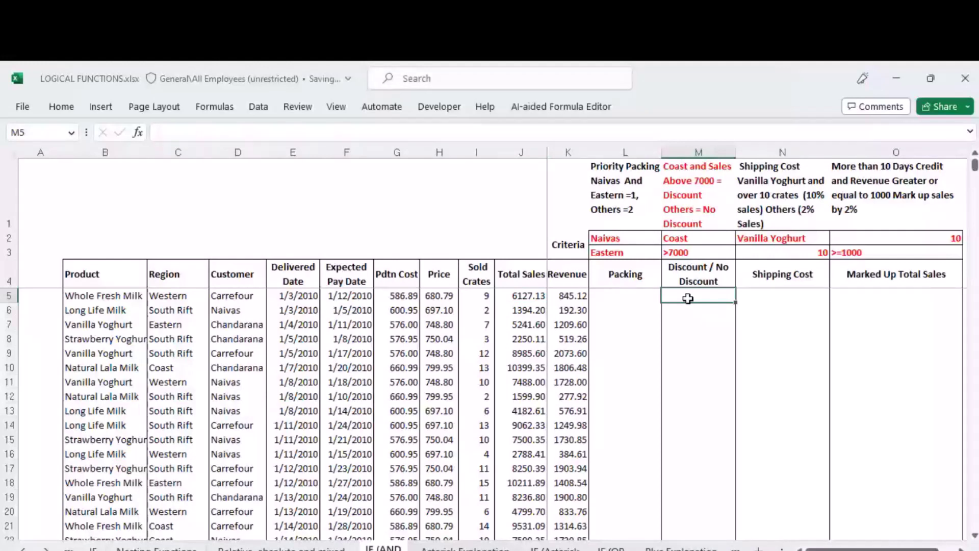
text(=if(AND()
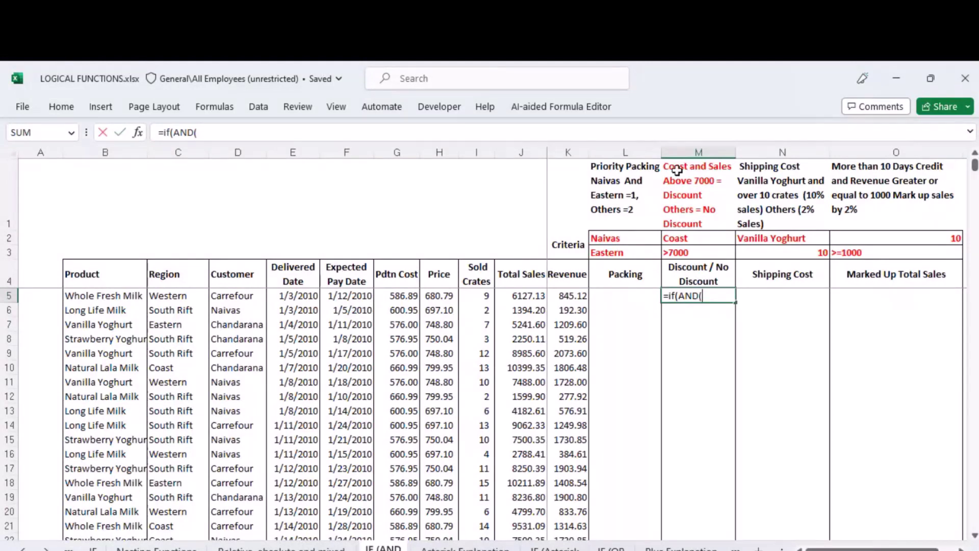
click(178, 295)
text(=)
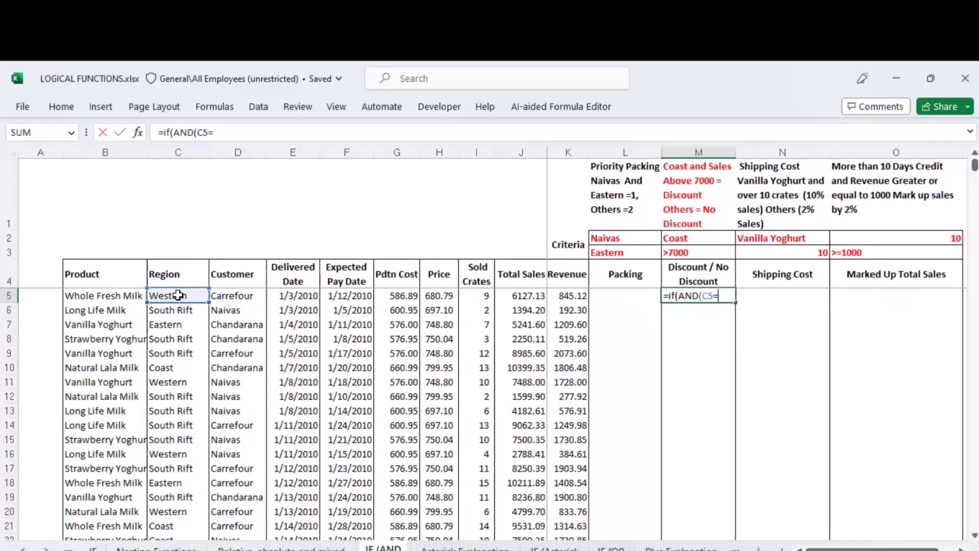
text(")
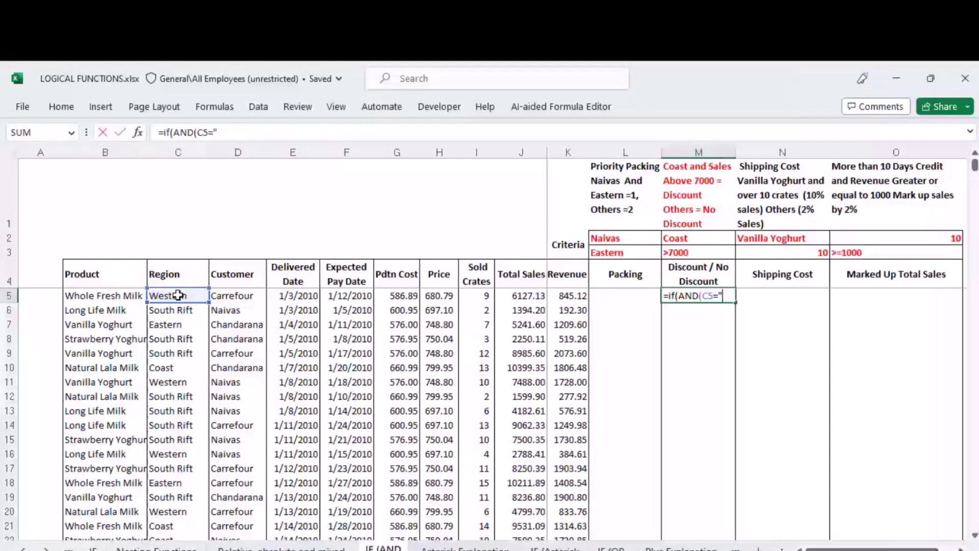
text(coast",)
click(528, 297)
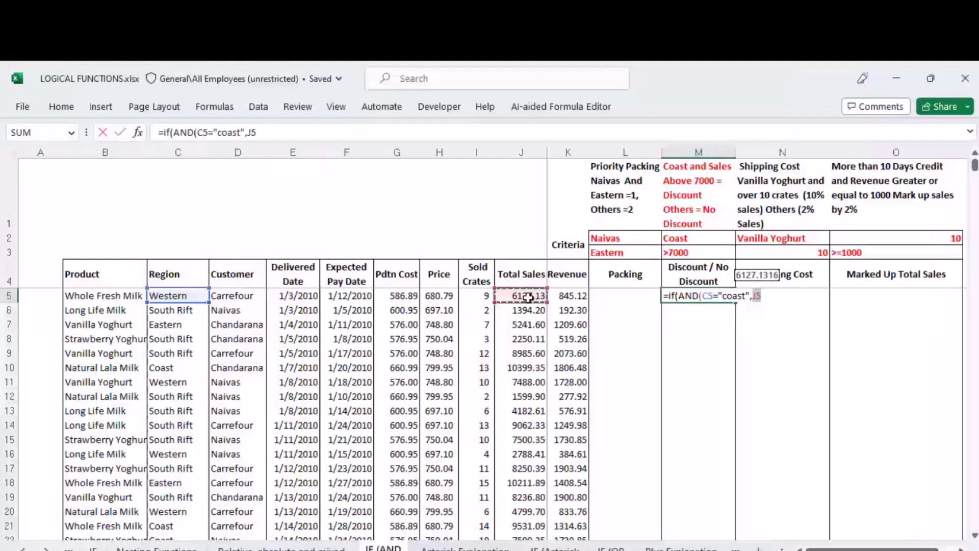
text(>7000))
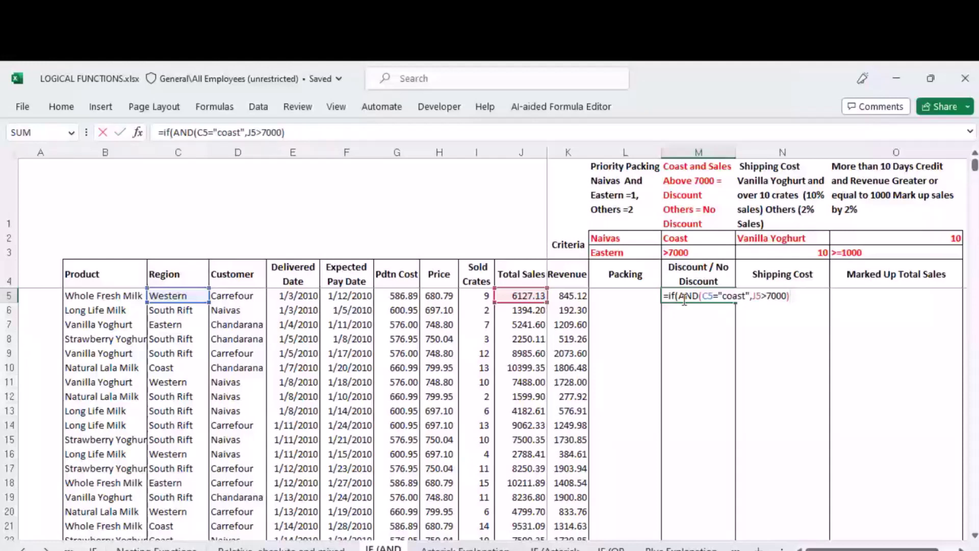
- Complete the M5 formula with results "Discount" and "No discount", and fill it down the Discount / No Discount column
text(,"Discount",)
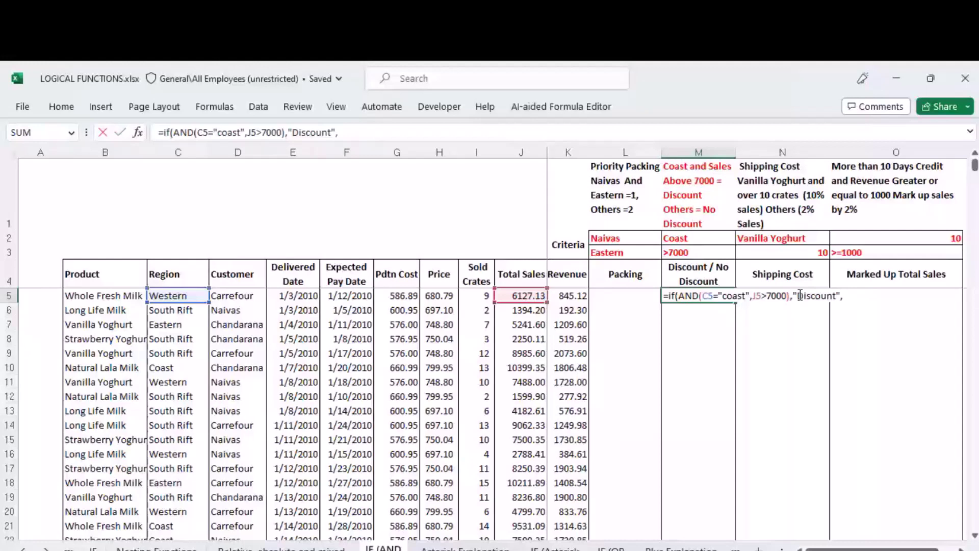
text("No discount"))
key(Return)
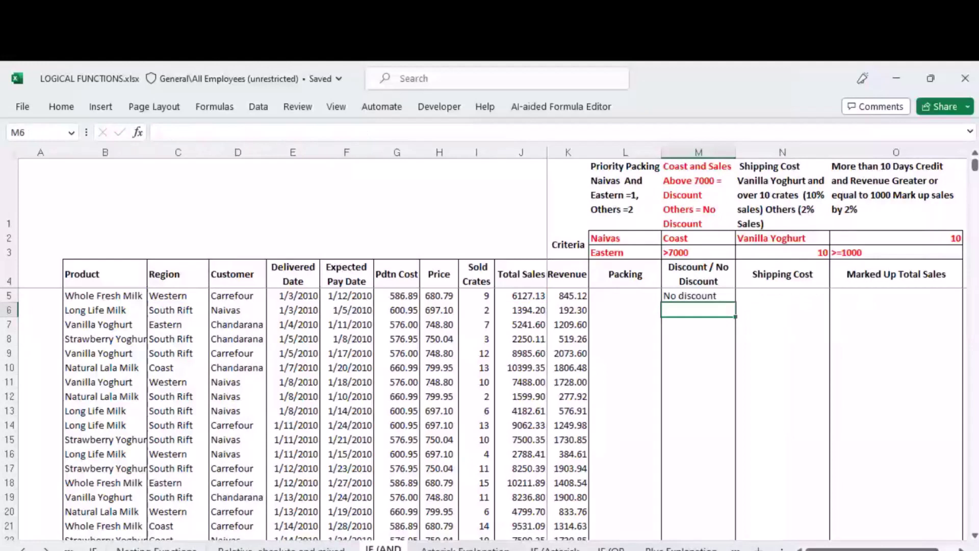
click(698, 295)
double_click(735, 302)
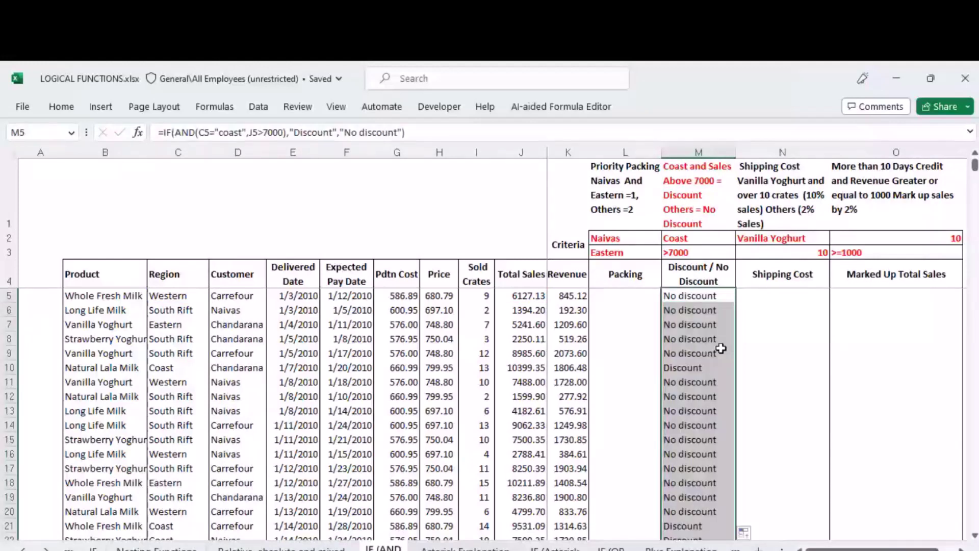
- Check the discount result in row 10 against its total sales in J10, and compare with total sales in J5
click(8, 367)
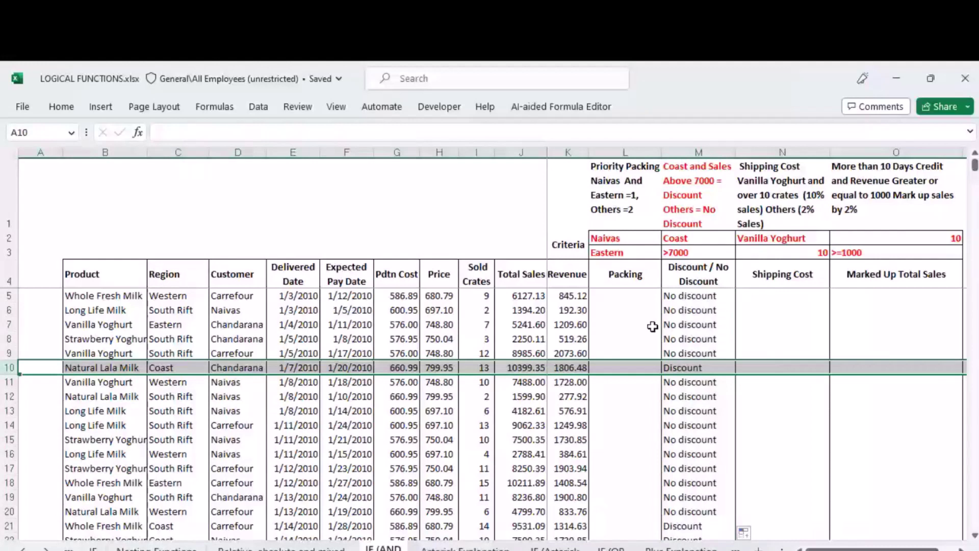
click(537, 368)
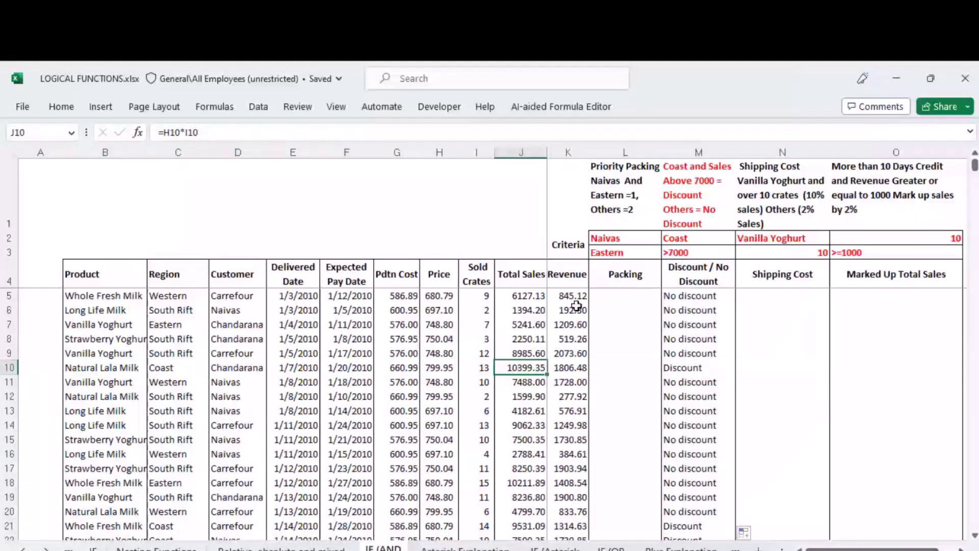
click(521, 294)
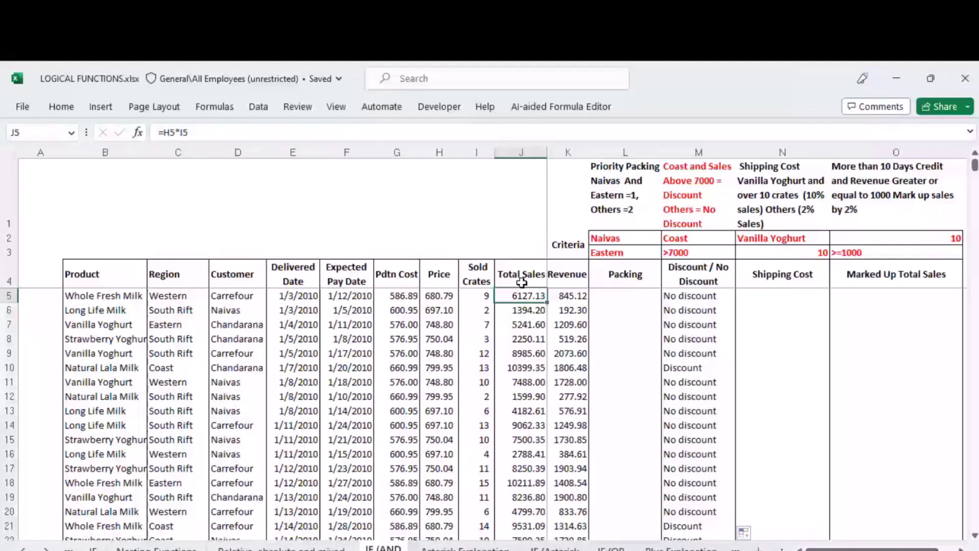
- Change the region in C5 to coast and check the row's total sales in J5 against the discount criteria
text(coast)
key(Return)
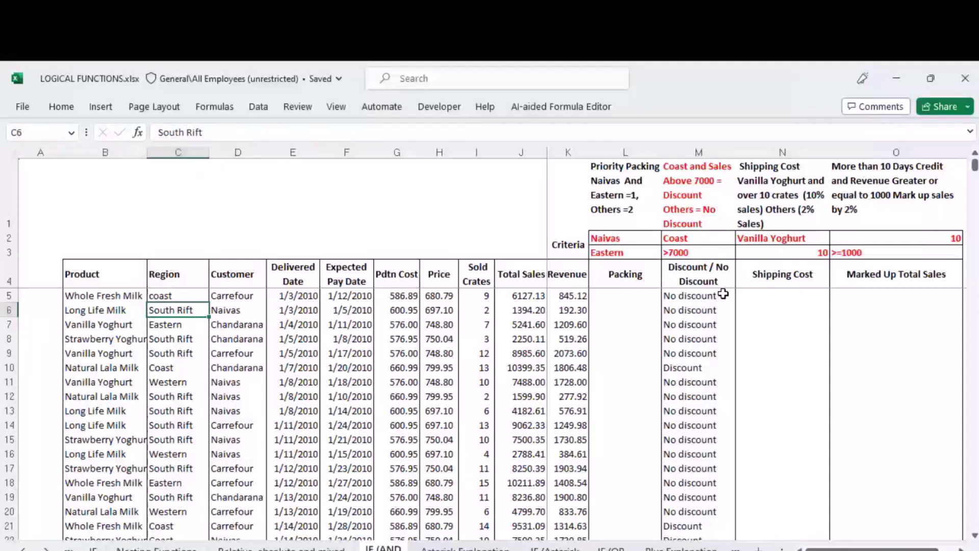
click(534, 293)
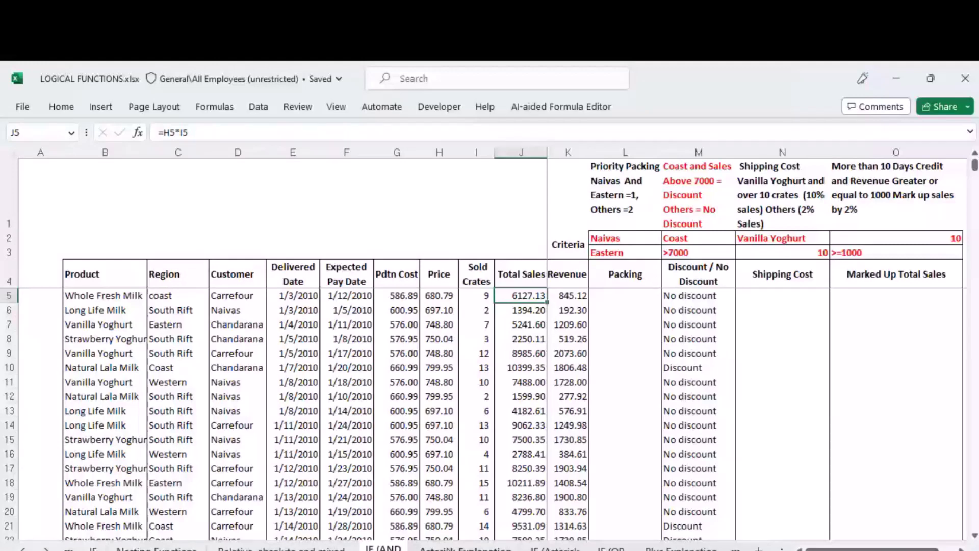
- Open the IF (OR sheet and review the shipping cost requirement in N1
key(ctrl+Page_Down)
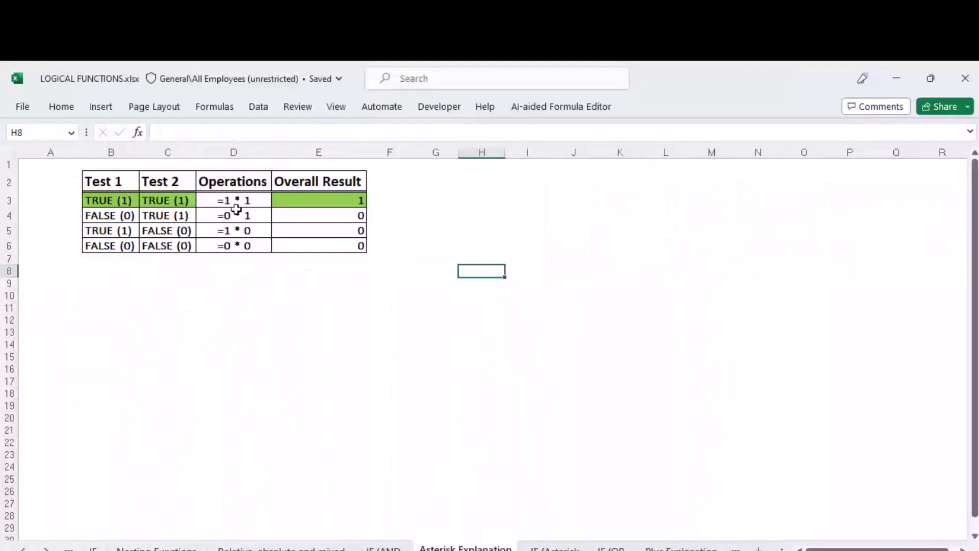
key(ctrl+Page_Down)
key(ctrl+Page_Down)
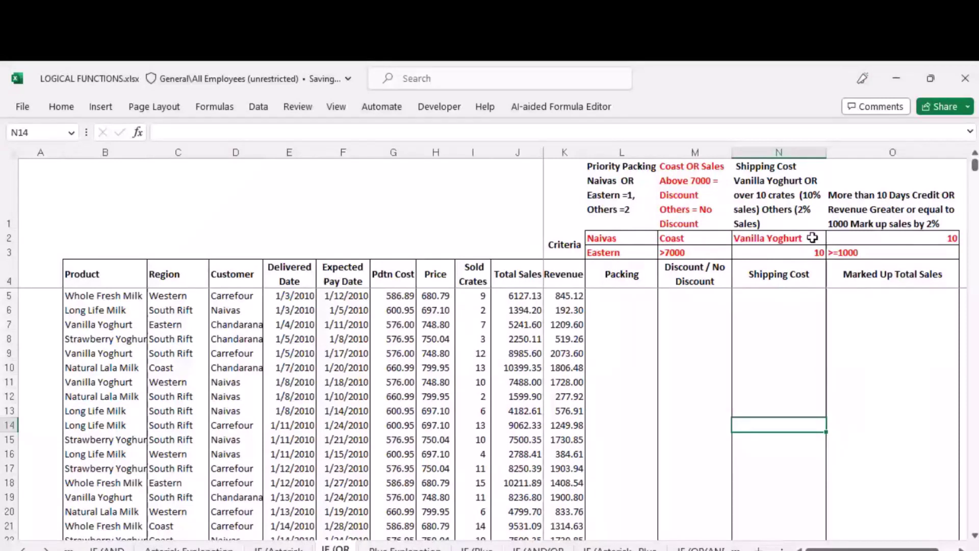
click(778, 295)
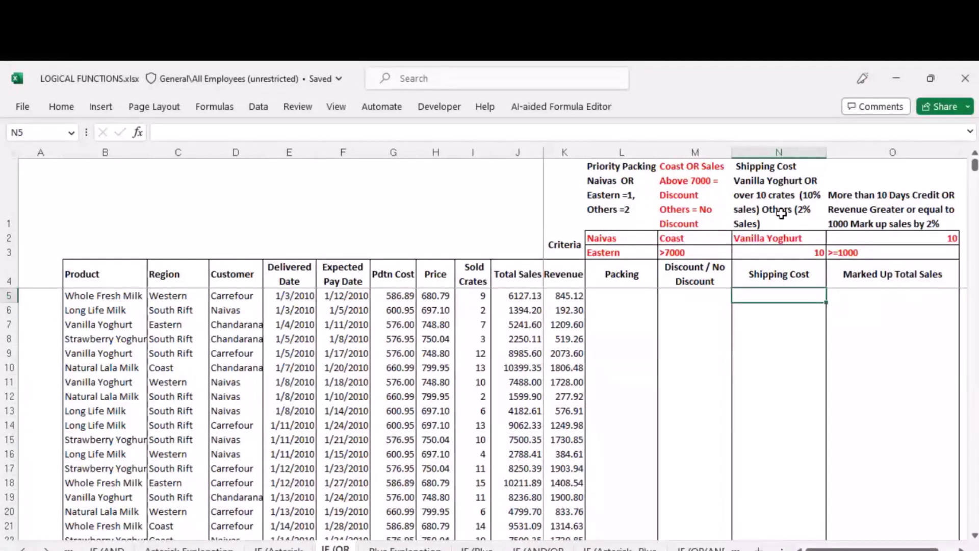
click(767, 195)
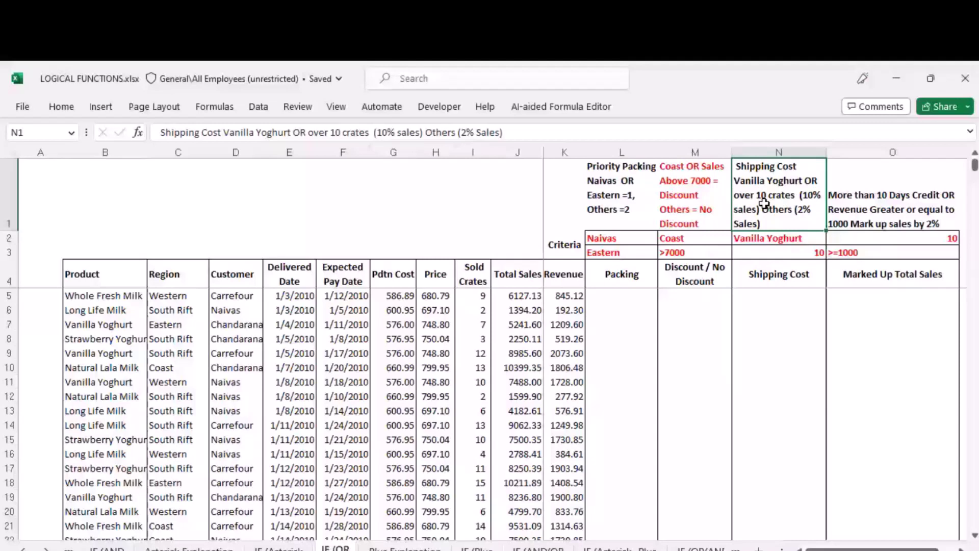
- In N5, start an IF formula with an OR test comparing product B5 to the absolute reference $N$2
click(773, 298)
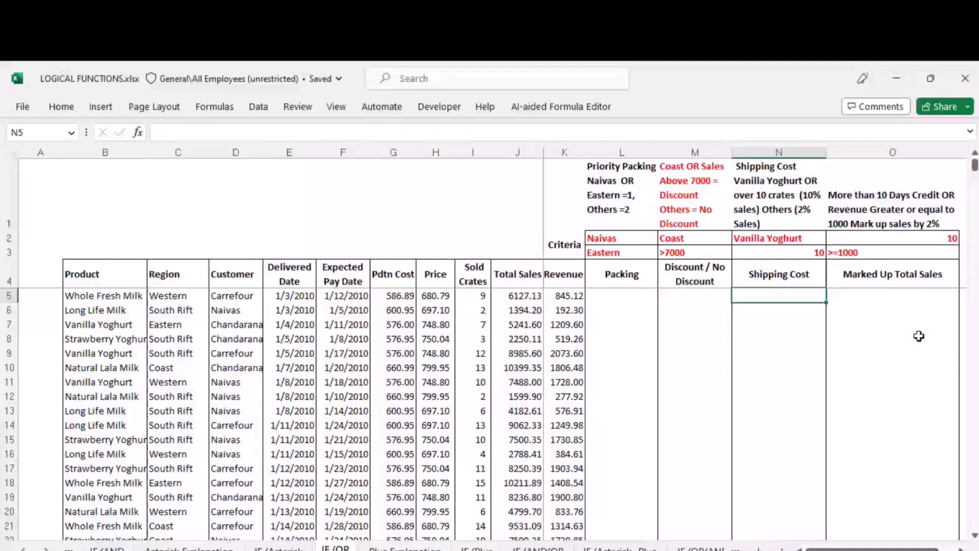
text(=IF)
scroll(920, 336, down, 7)
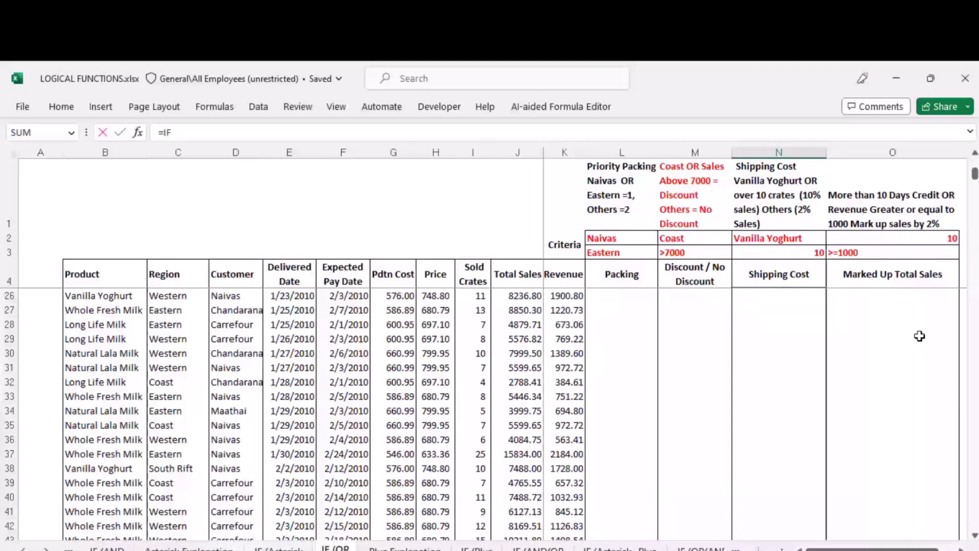
text(()
key(ctrl+BackSpace)
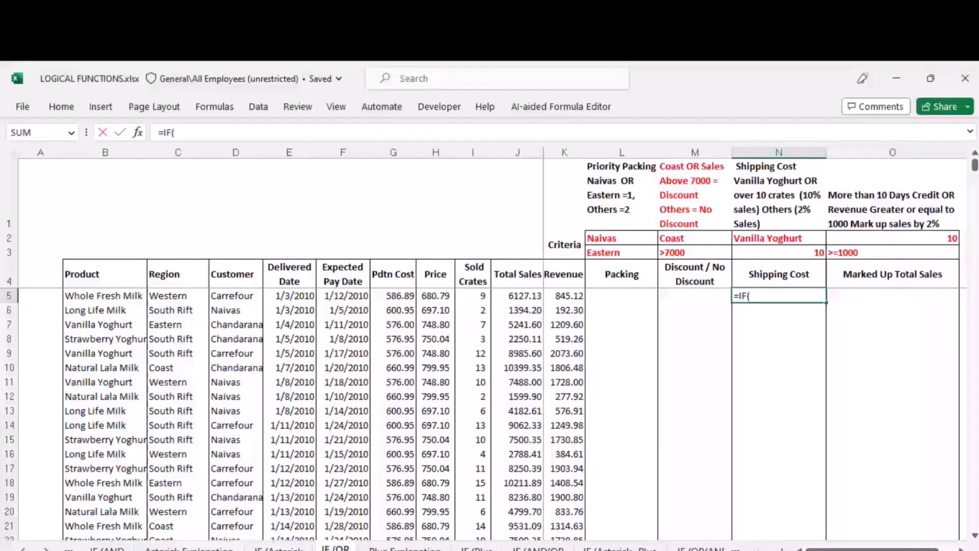
text(OR()
click(109, 299)
text(=)
click(779, 239)
key(F4)
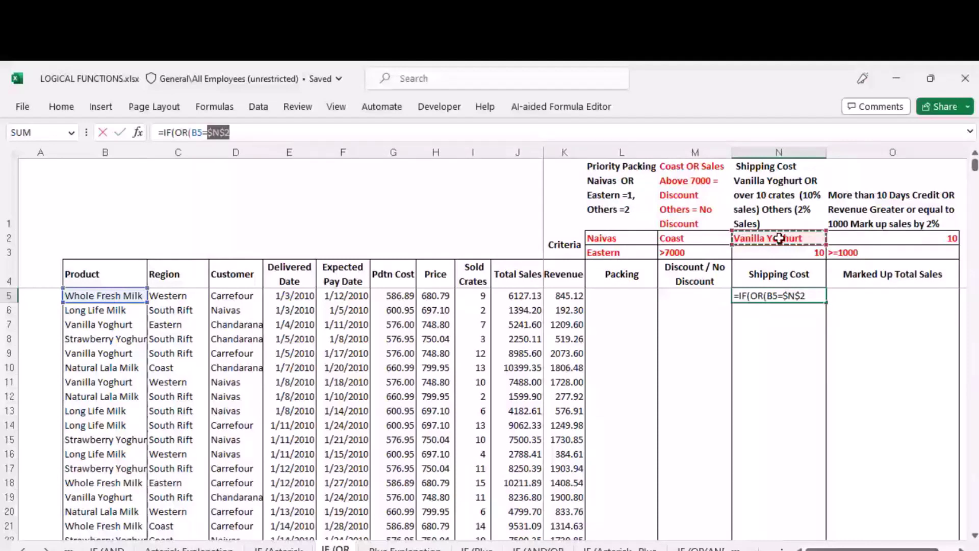
- Add I5>$N$3 as the second OR condition in the N5 formula and close the OR test
text(,)
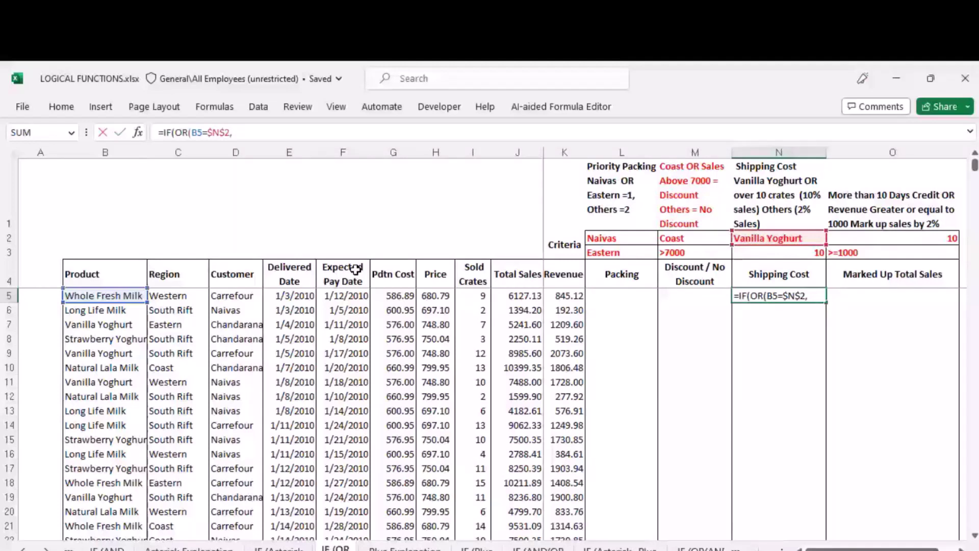
click(480, 299)
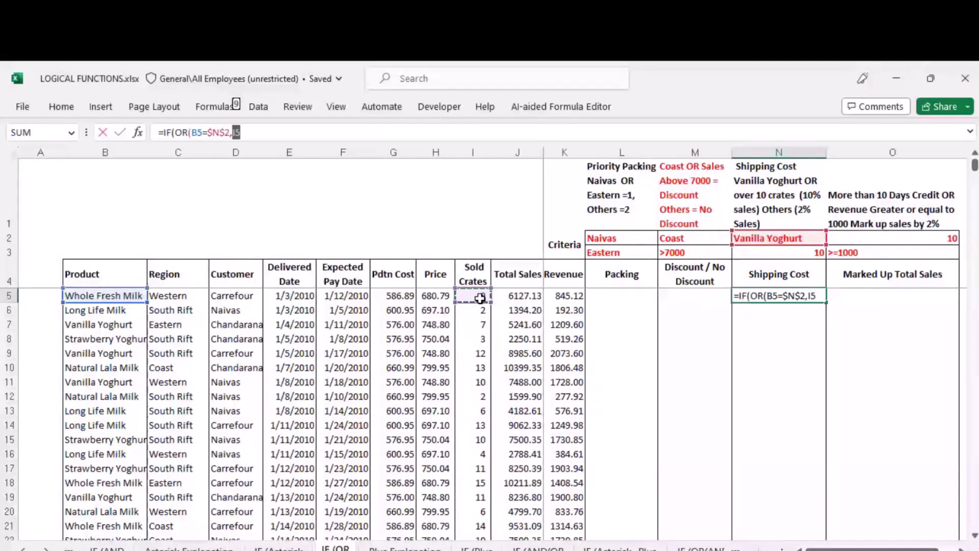
text(>)
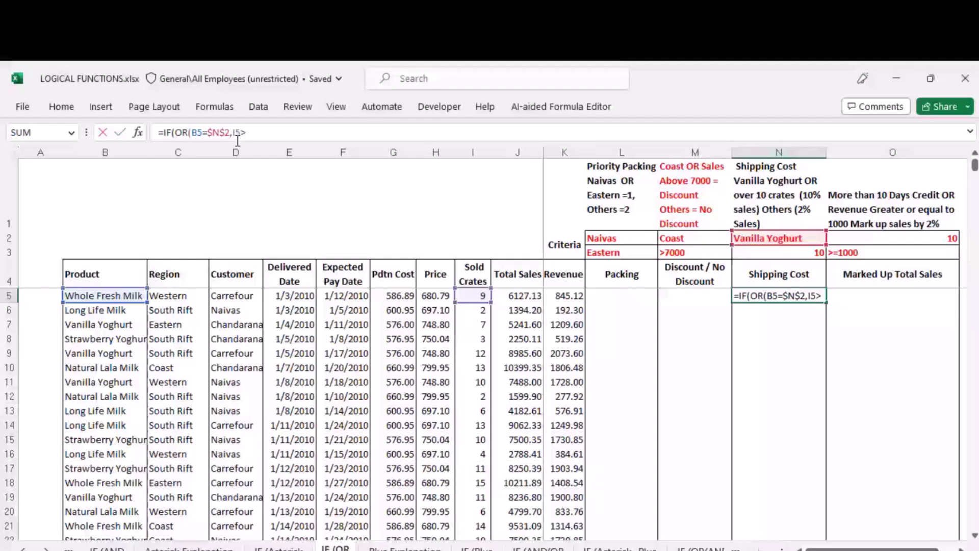
key(Up)
key(Up)
key(F4)
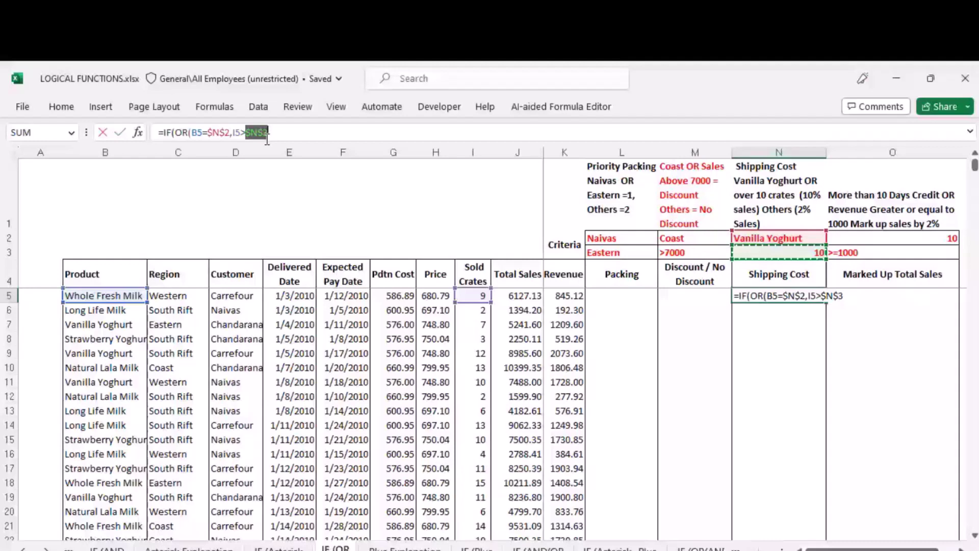
text(),)
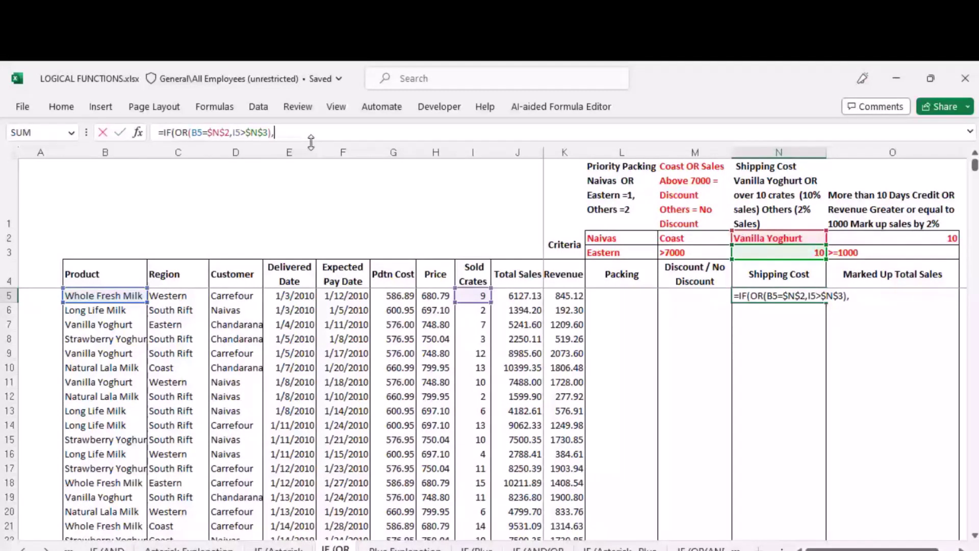
- Set the value if true in the N5 formula to 10%*J5
text(10%)
key(Return)
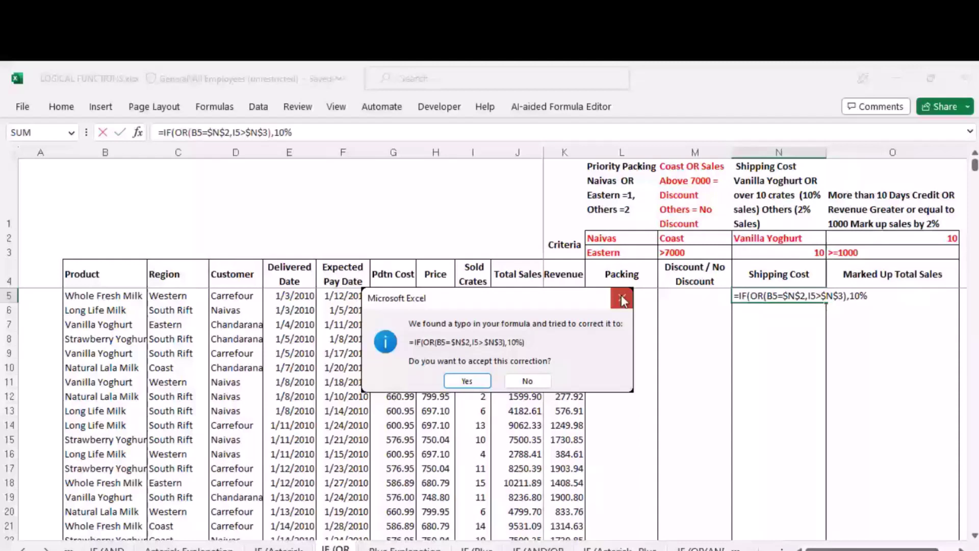
click(621, 295)
text(*)
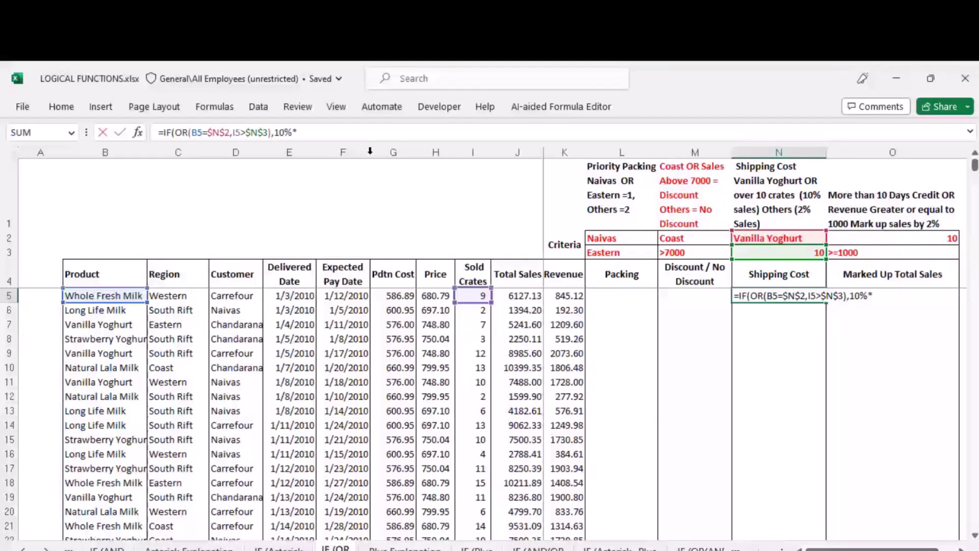
text(J5,)
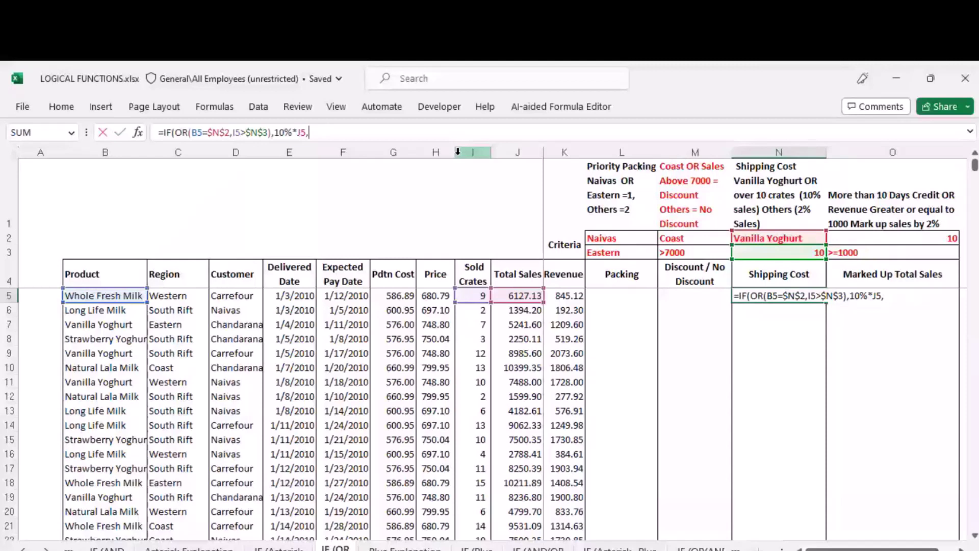
- Set the value if false to 2%*J5, enter the N5 formula, and fill it down the Shipping Cost column
text(2%*)
click(522, 296)
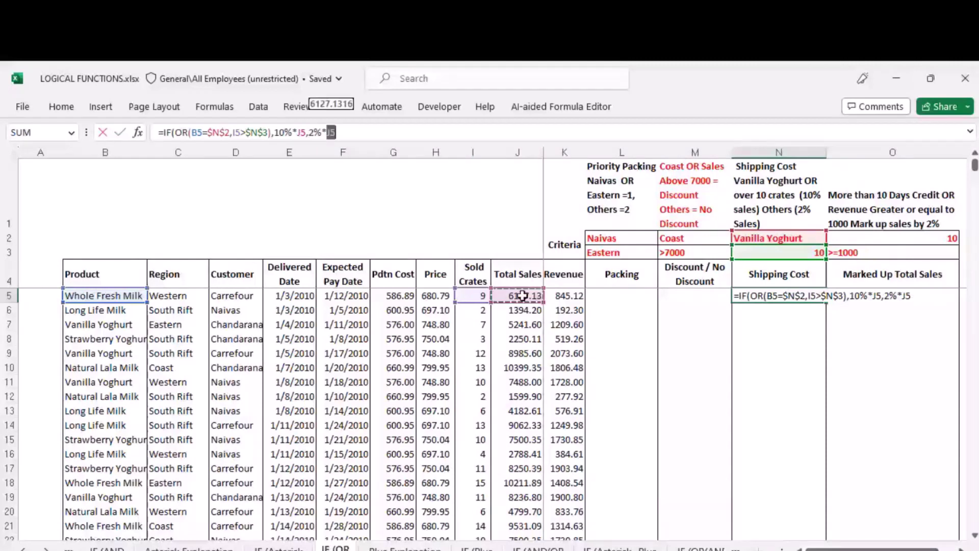
text())
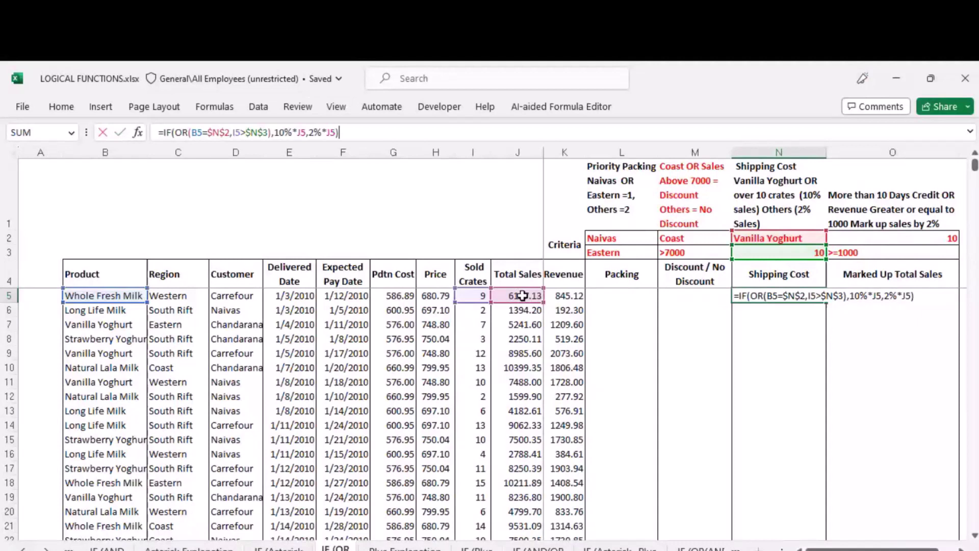
key(ctrl+Return)
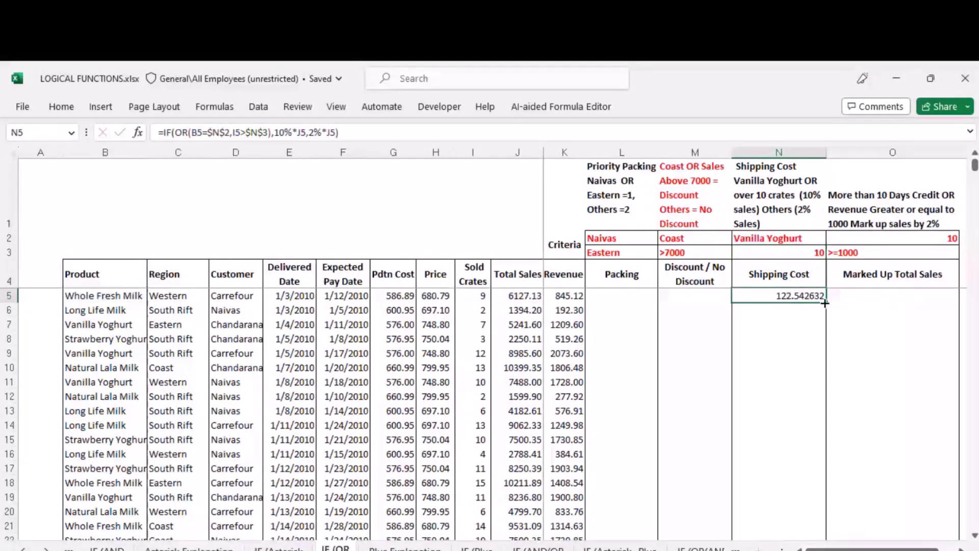
double_click(825, 303)
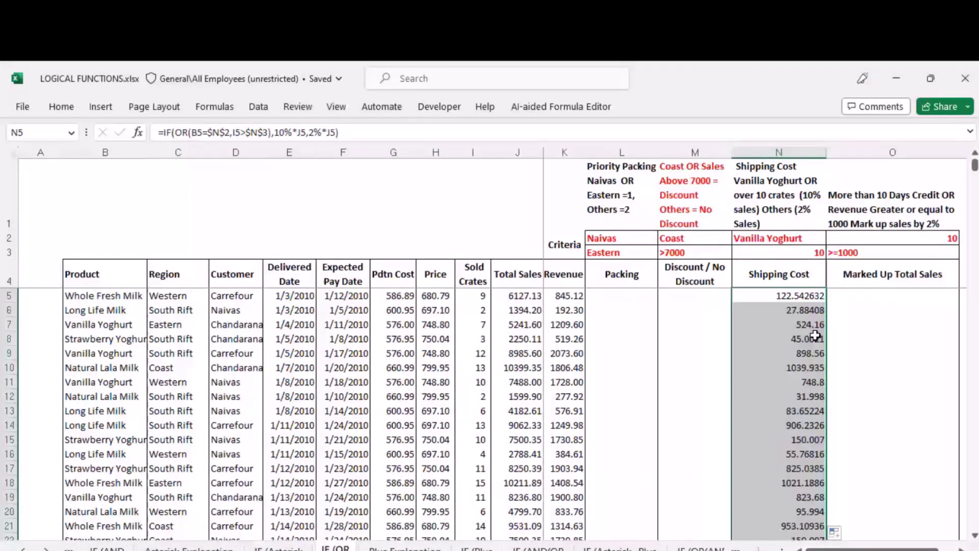
- Check the row 7 Vanilla Yoghurt shipping cost against its crates sold, total sales and the formula in N7
click(11, 325)
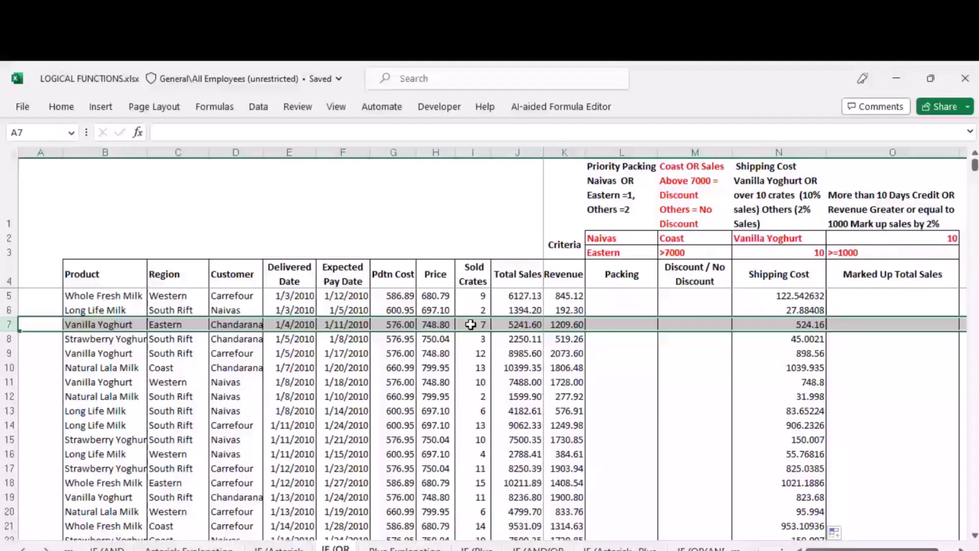
click(518, 324)
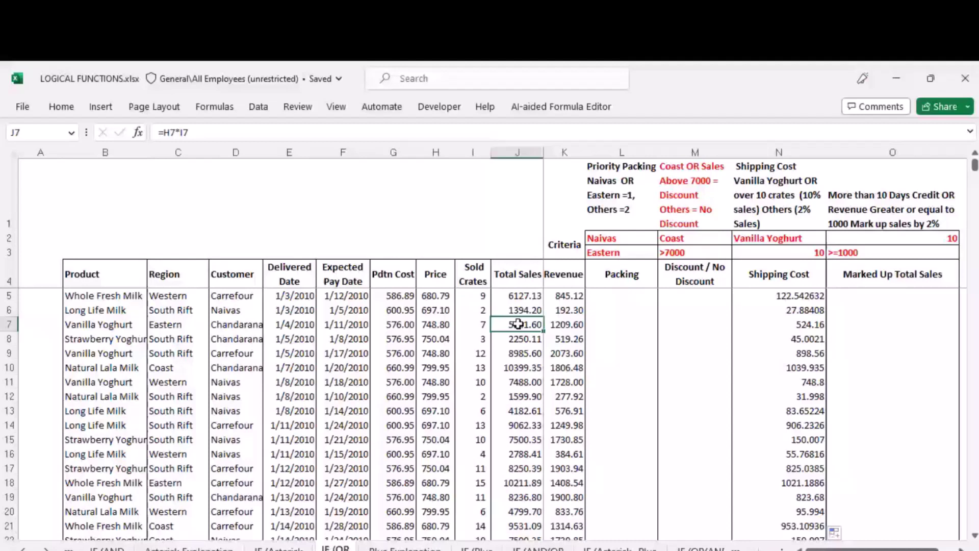
key(Right)
key(Right)
key(Right)
key(Right)
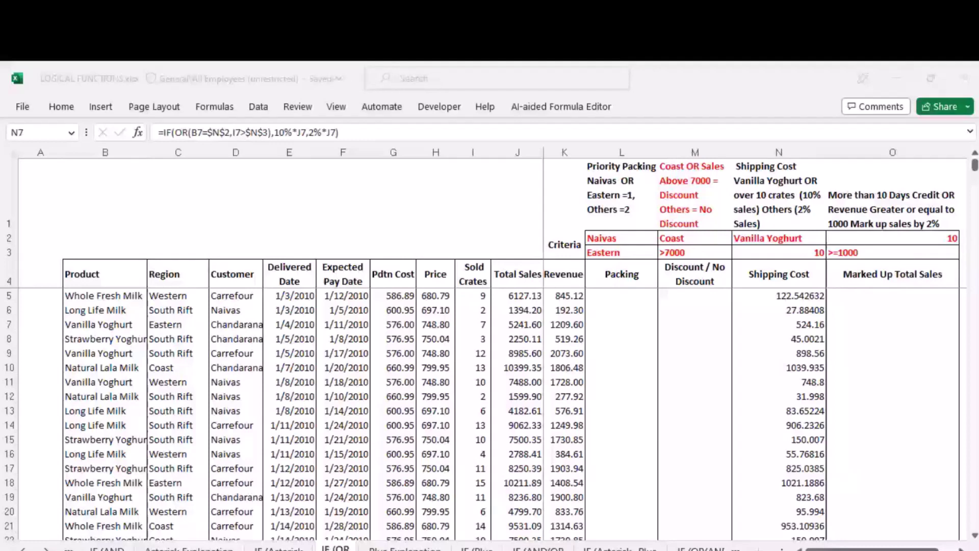
click(778, 324)
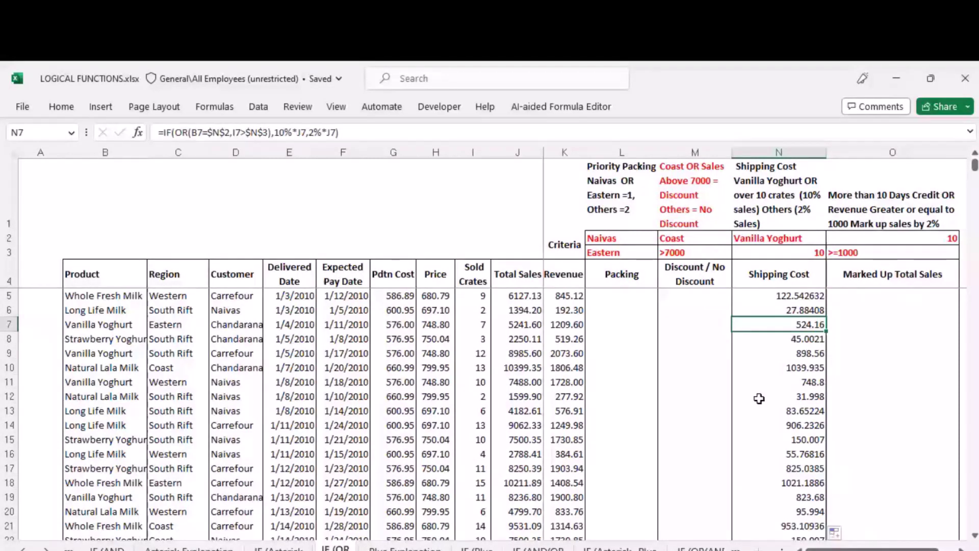
- Review the OR conditions and percentages in the N5 shipping cost formula against the Vanilla Yoghurt criterion in N2
click(779, 296)
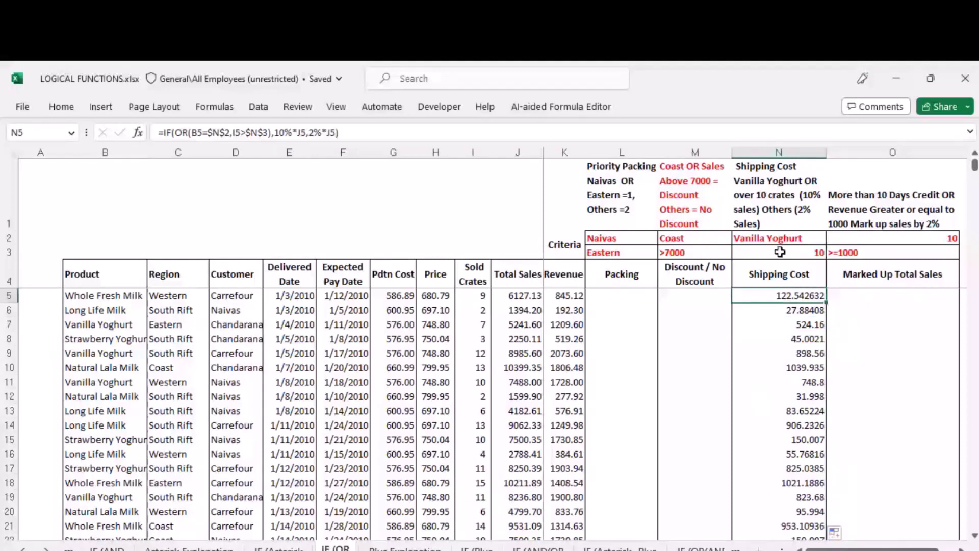
click(367, 133)
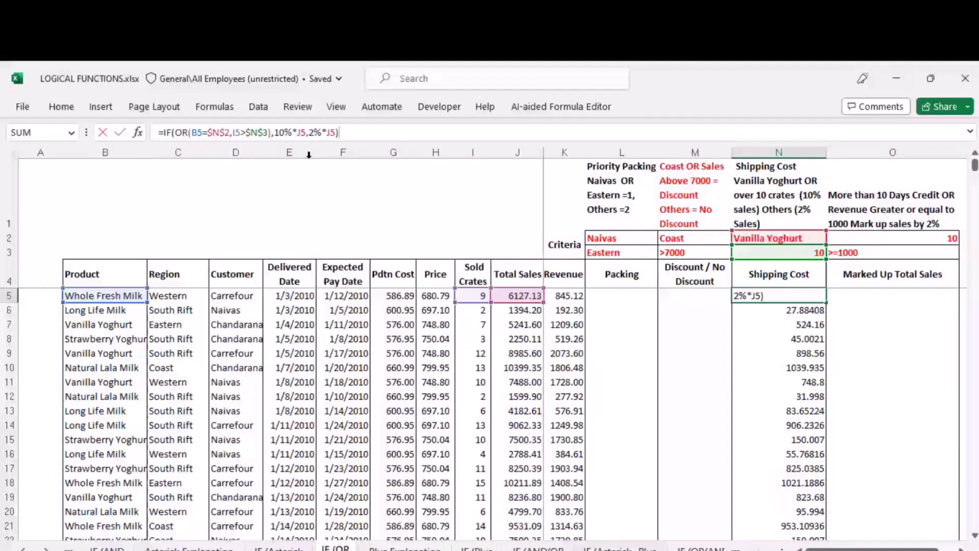
click(889, 373)
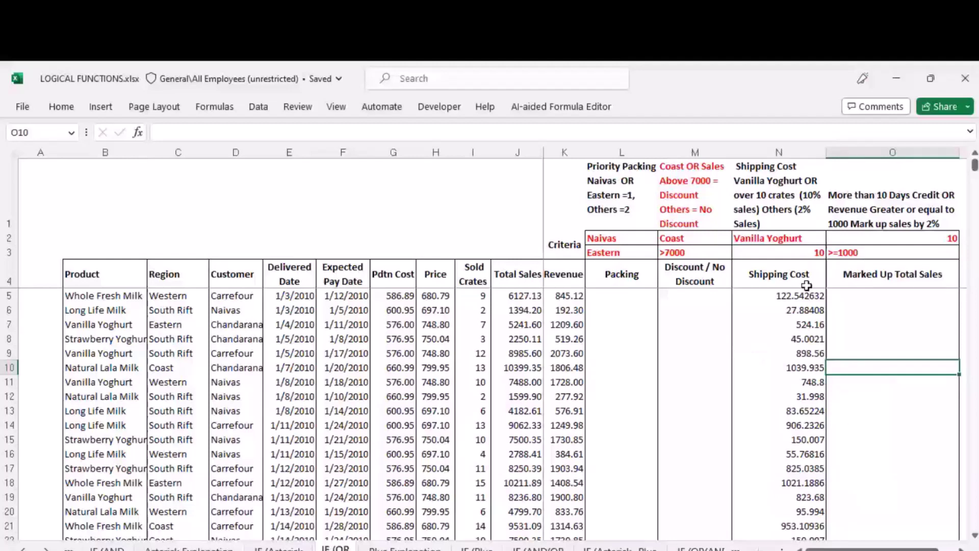
click(760, 240)
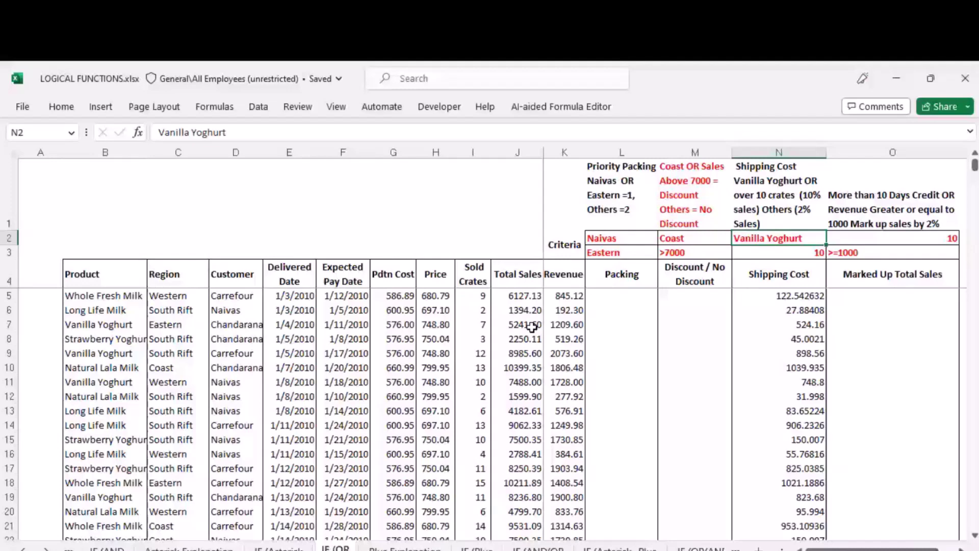
- Switch to the IF (AND(OR worksheet and select the first Packing cell, L6
key(ctrl+Page_Down)
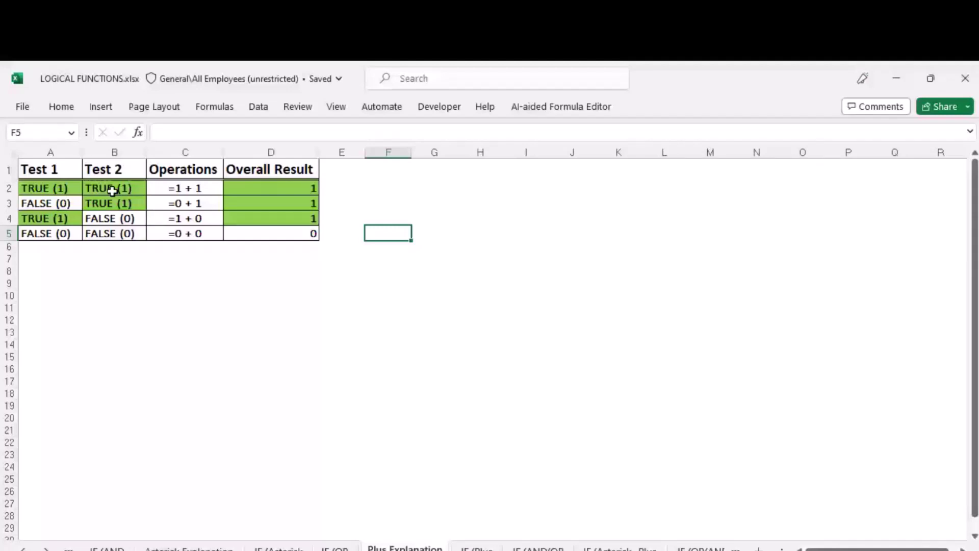
key(ctrl+Page_Down)
key(ctrl+Page_Down)
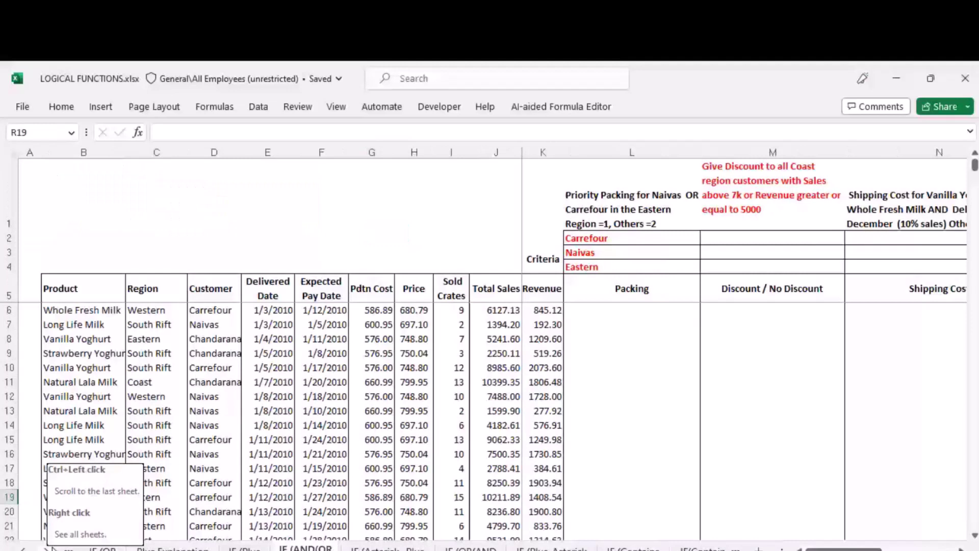
click(631, 309)
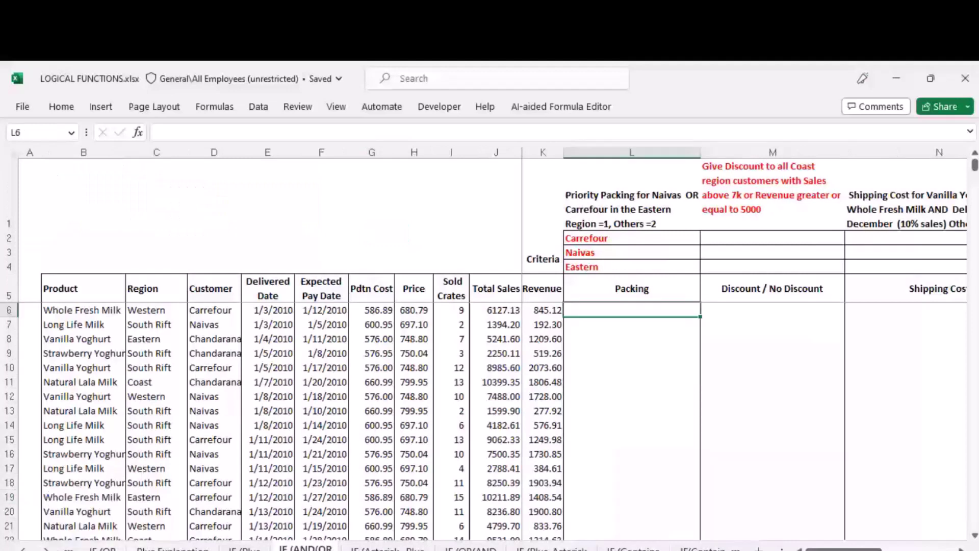
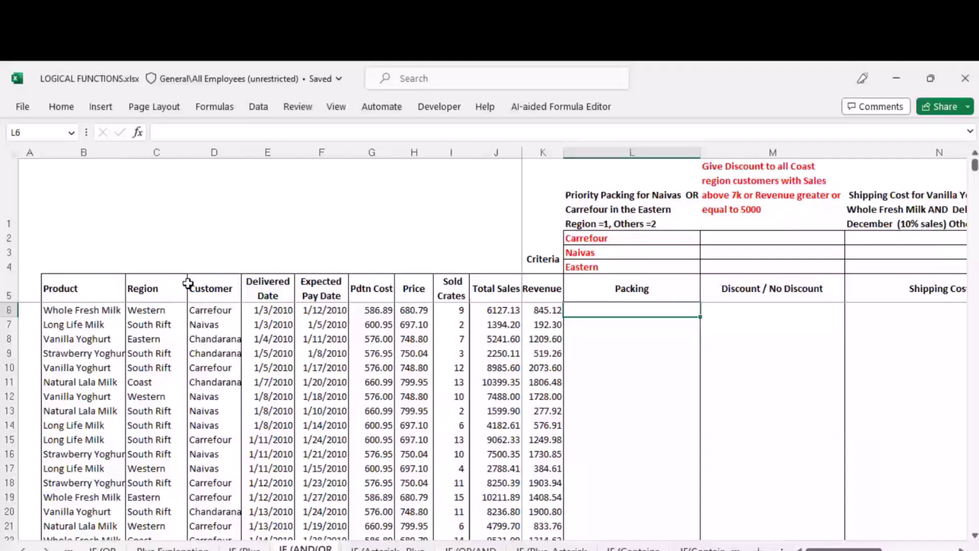
click(181, 310)
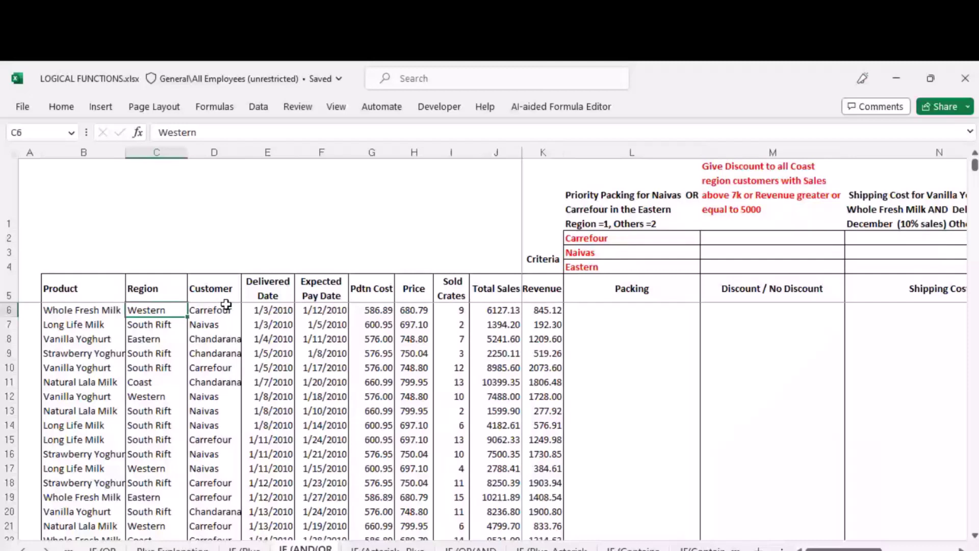
click(587, 314)
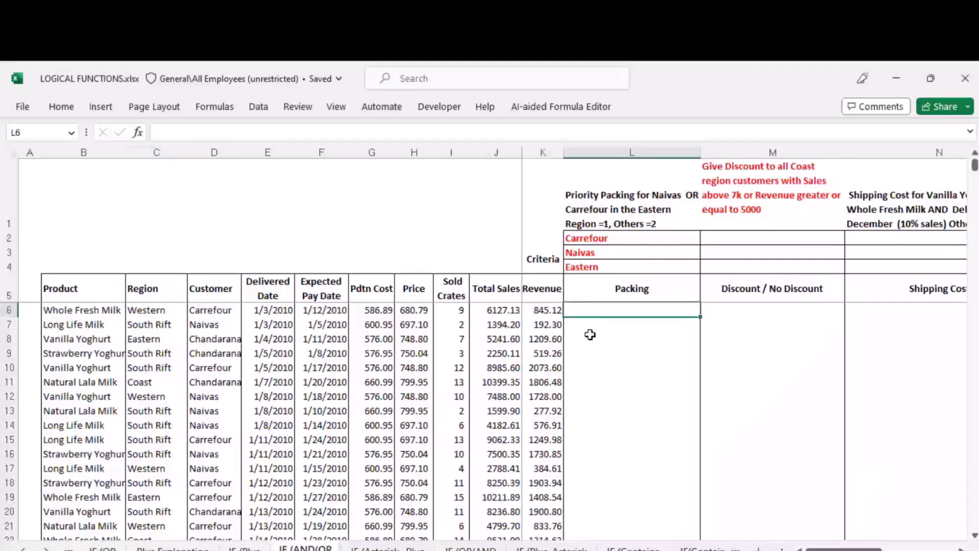
- In L6, start an IF formula with an OR test comparing customer D6 to the absolute reference $L$2
text(=IF()
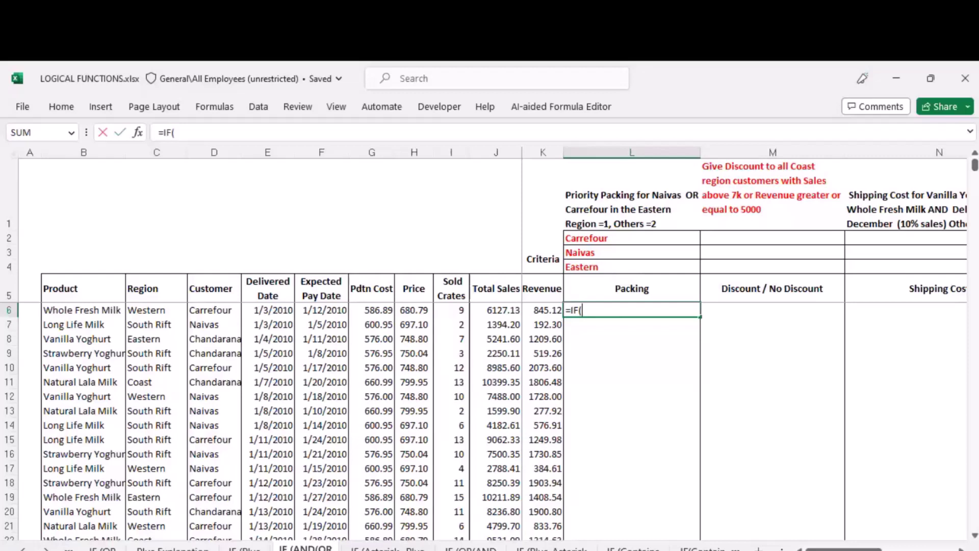
text(OR()
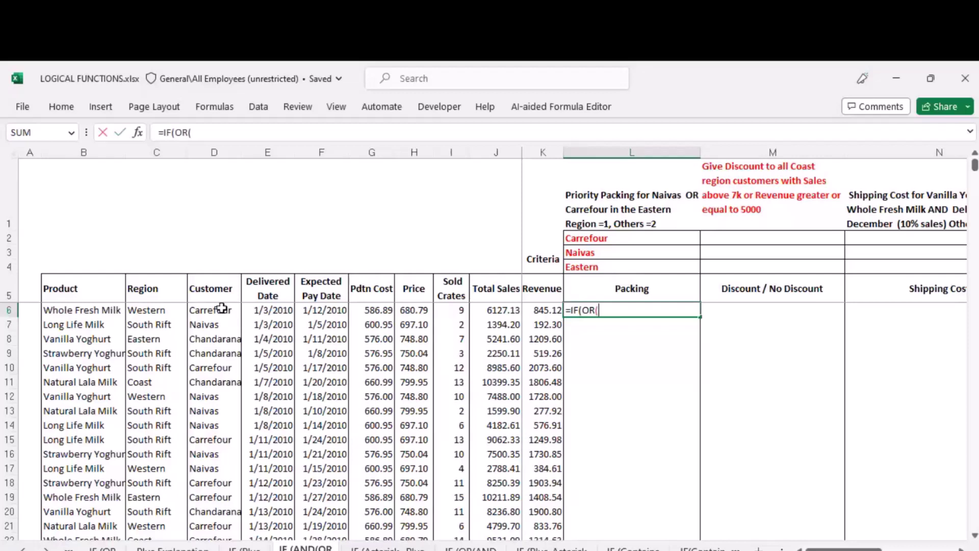
click(213, 310)
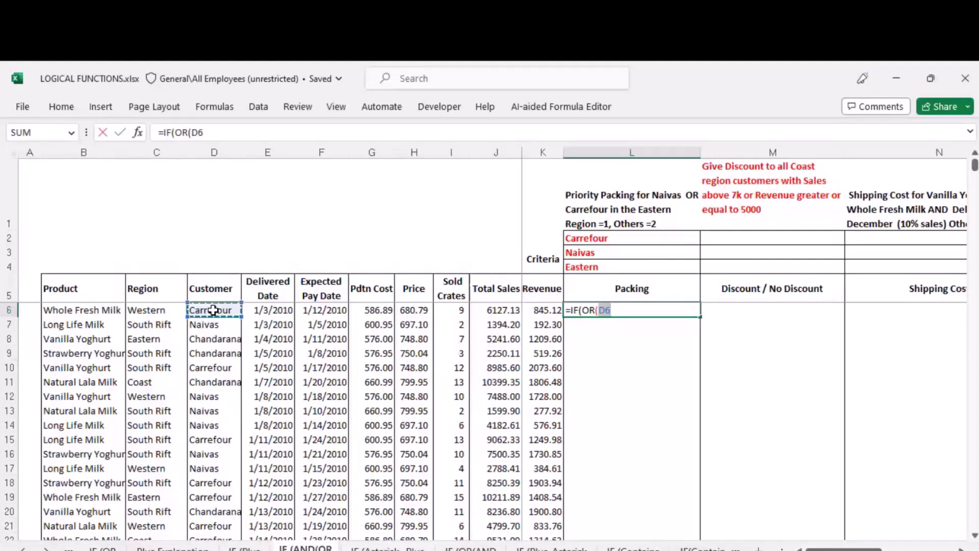
text(=)
click(613, 239)
key(F4)
text(,)
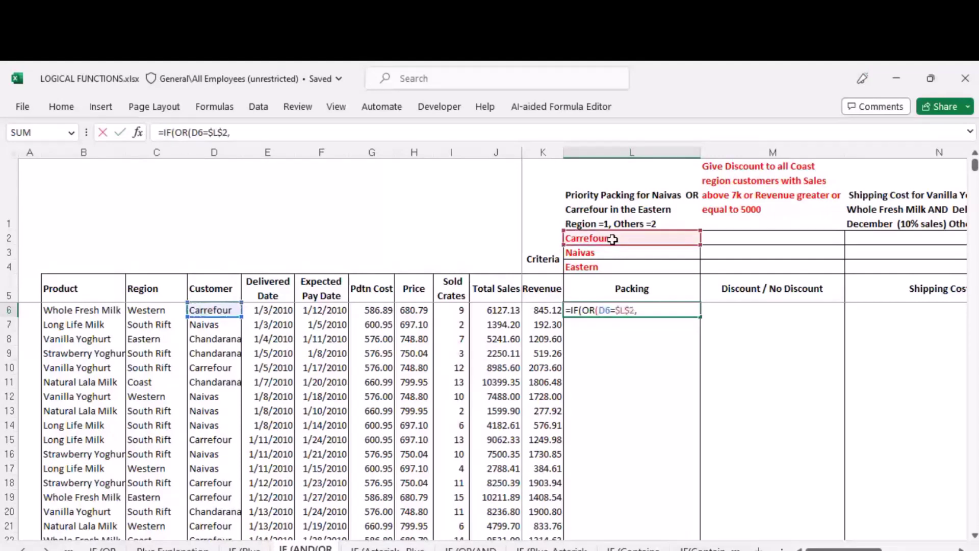
- Add D6=$L$3 as the second OR condition in the L6 formula and close the OR test
click(223, 311)
text(=)
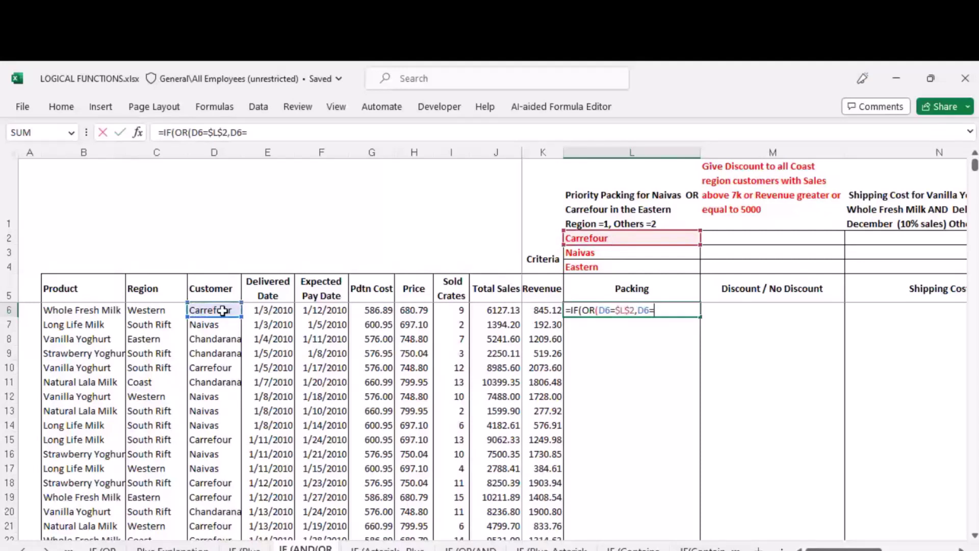
click(595, 252)
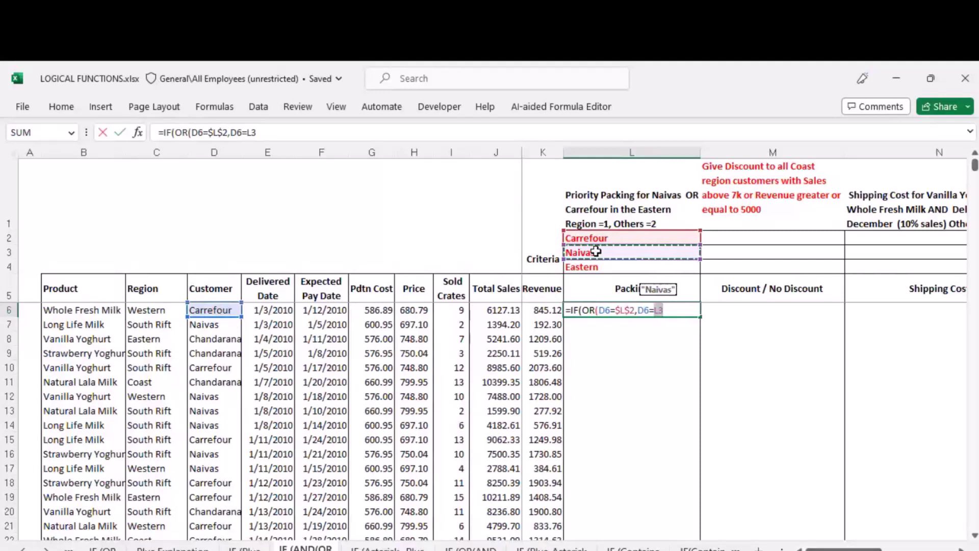
key(F4)
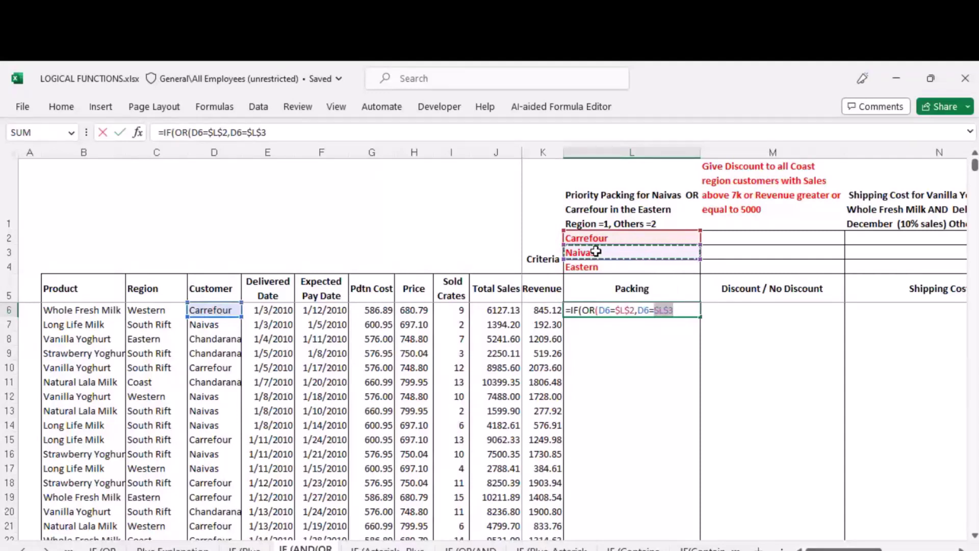
text())
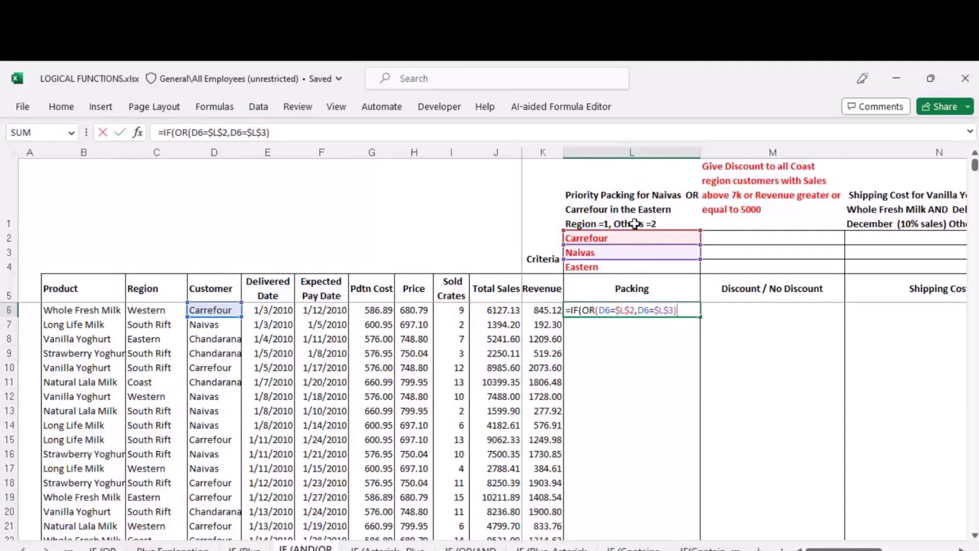
- Nest the OR test inside an AND function in the L6 formula, ready for a second AND condition
click(584, 311)
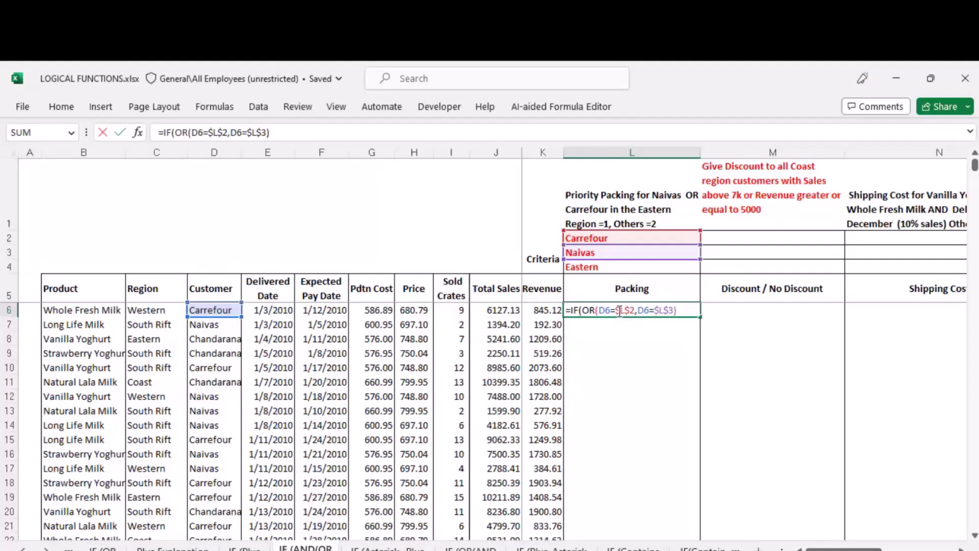
text(AND()
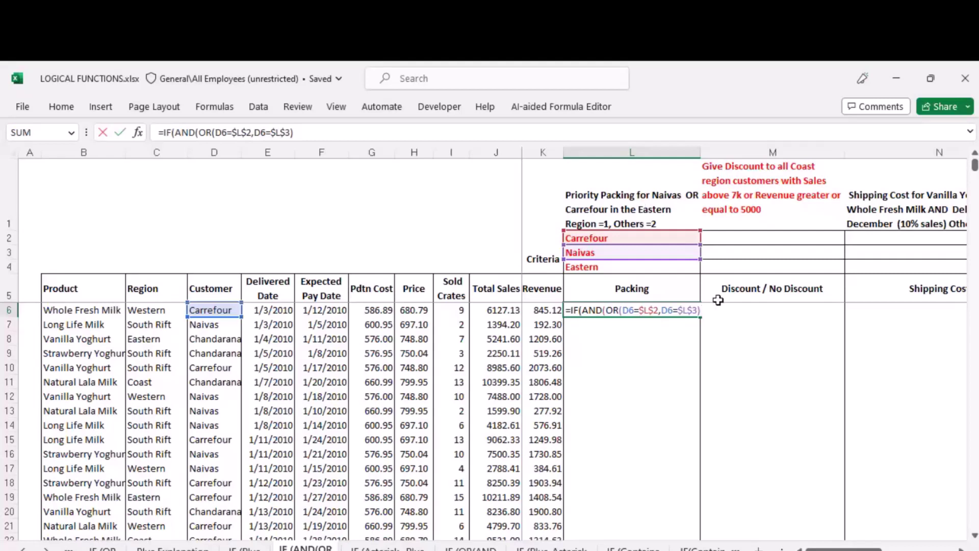
click(342, 131)
text(,)
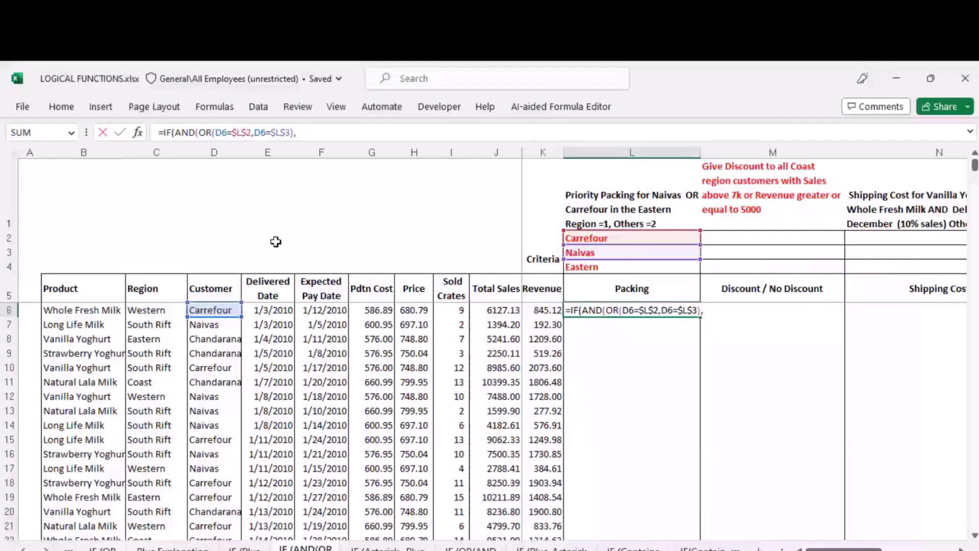
- Add region C6=$L$4 as the second AND condition in the L6 formula and close the AND test
click(153, 309)
text(=)
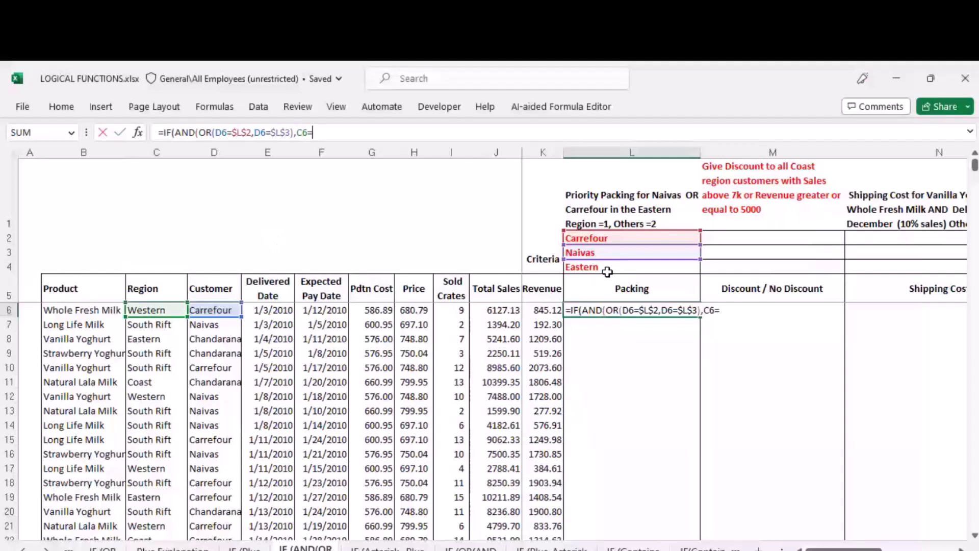
click(606, 272)
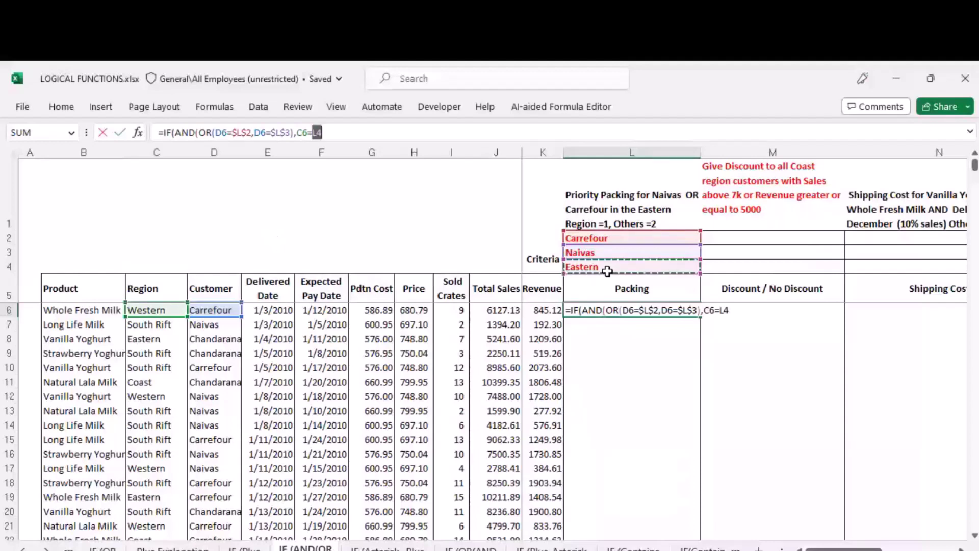
key(F4)
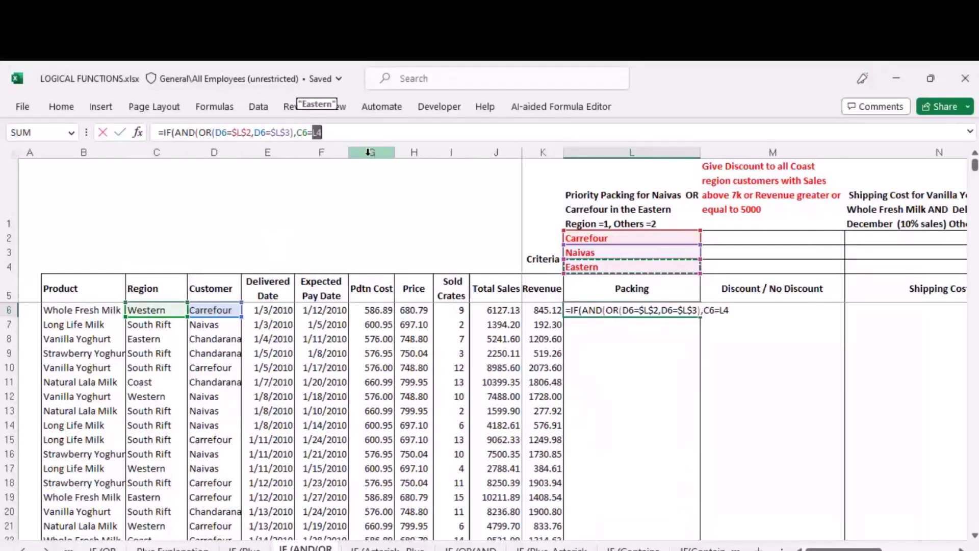
text(),)
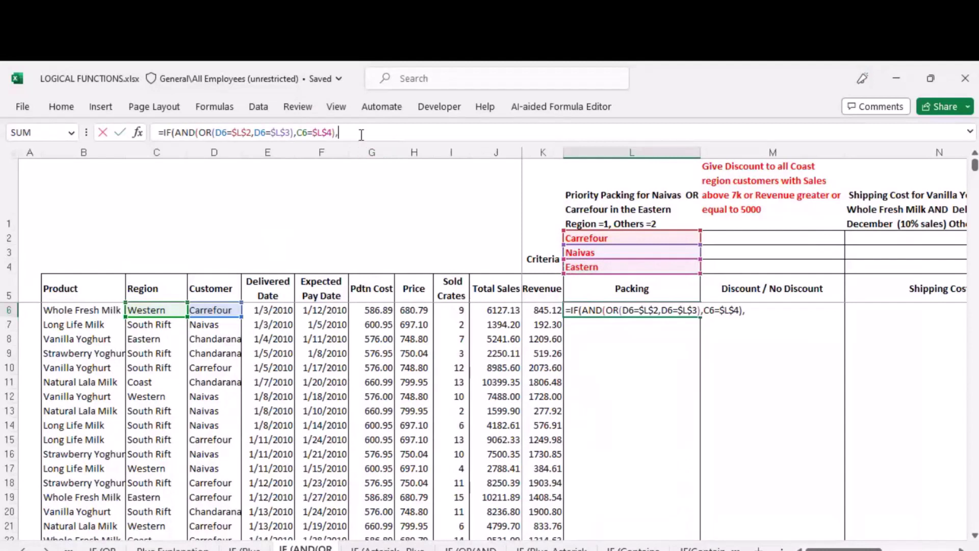
- Set the L6 formula to return 1 if true and 2 if false, enter it, and fill it down the Packing column
text(1,2))
key(Return)
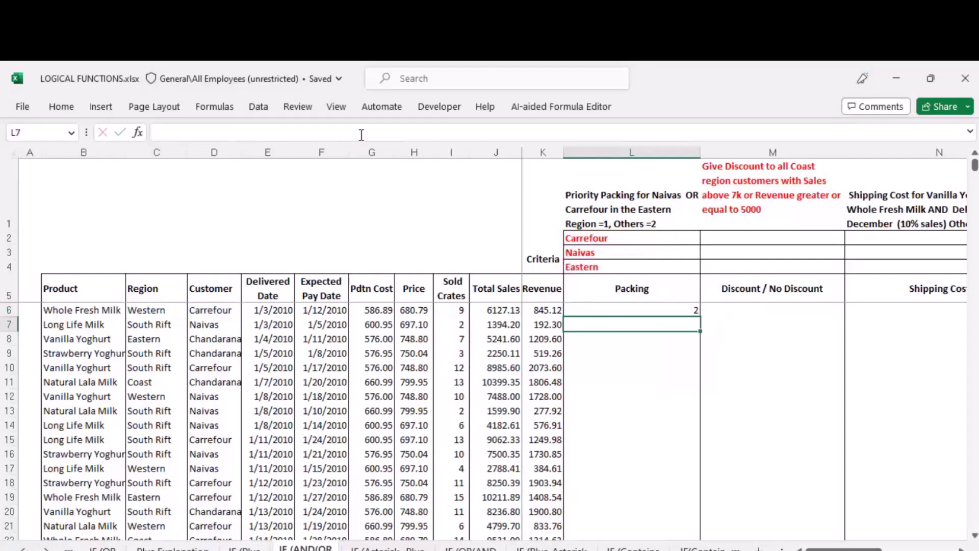
click(676, 309)
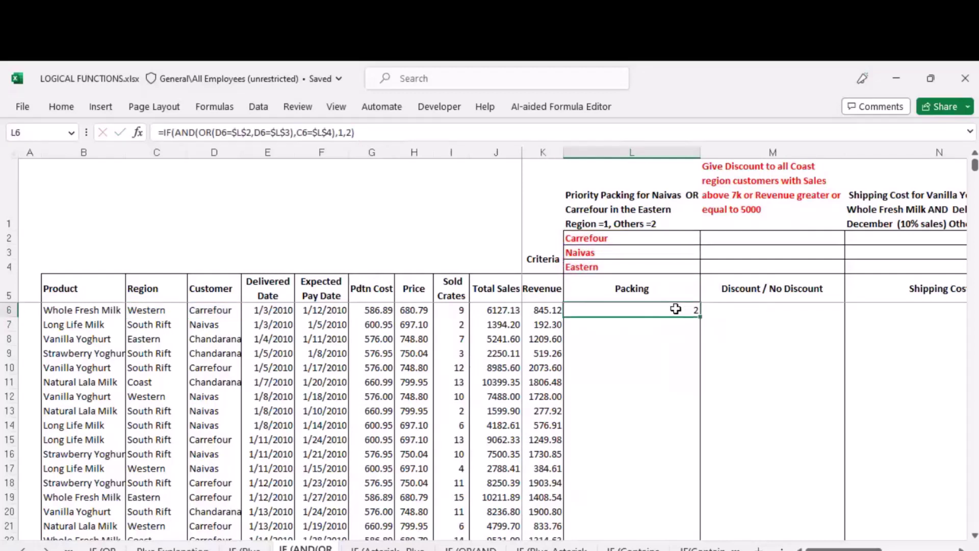
double_click(700, 316)
- Check the Packing results in rows 19 and 8 against their customer and region values
click(9, 497)
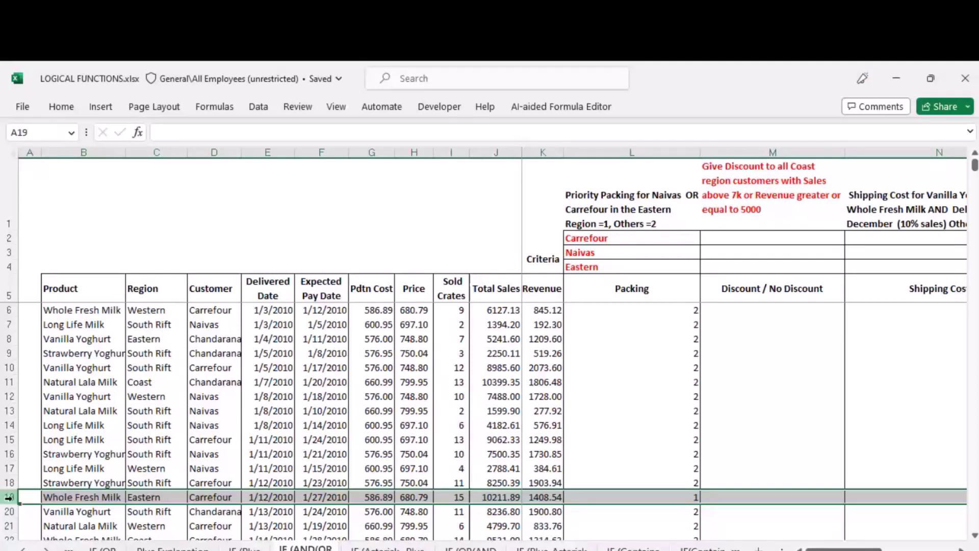
click(211, 498)
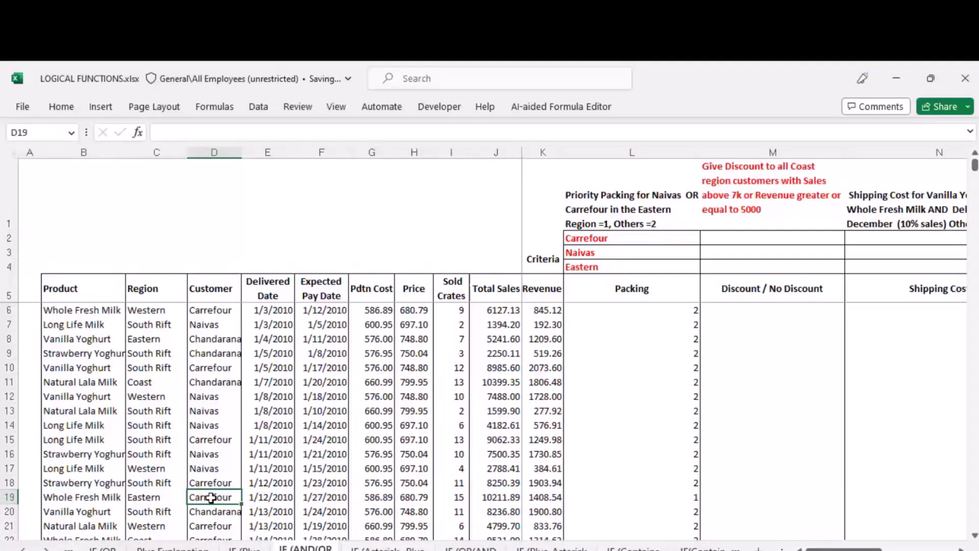
click(9, 339)
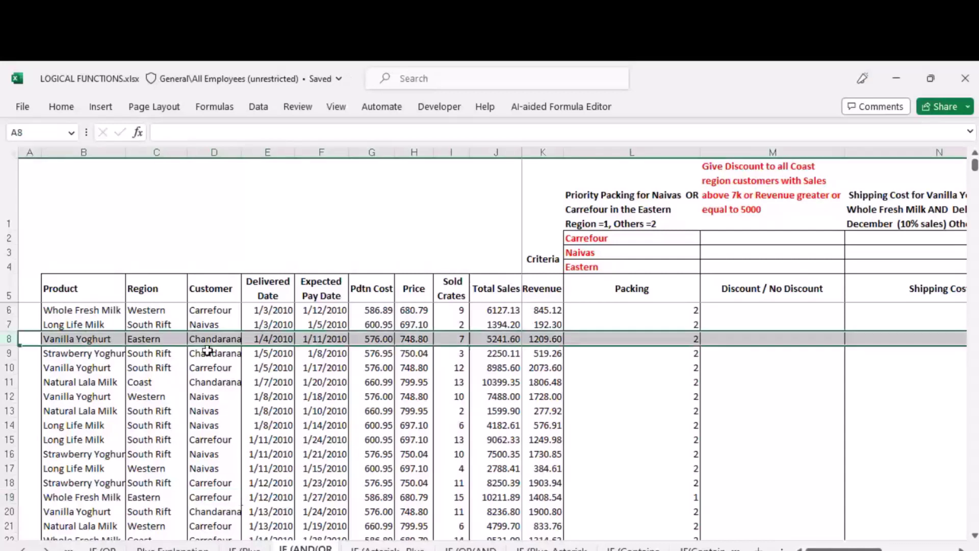
click(138, 338)
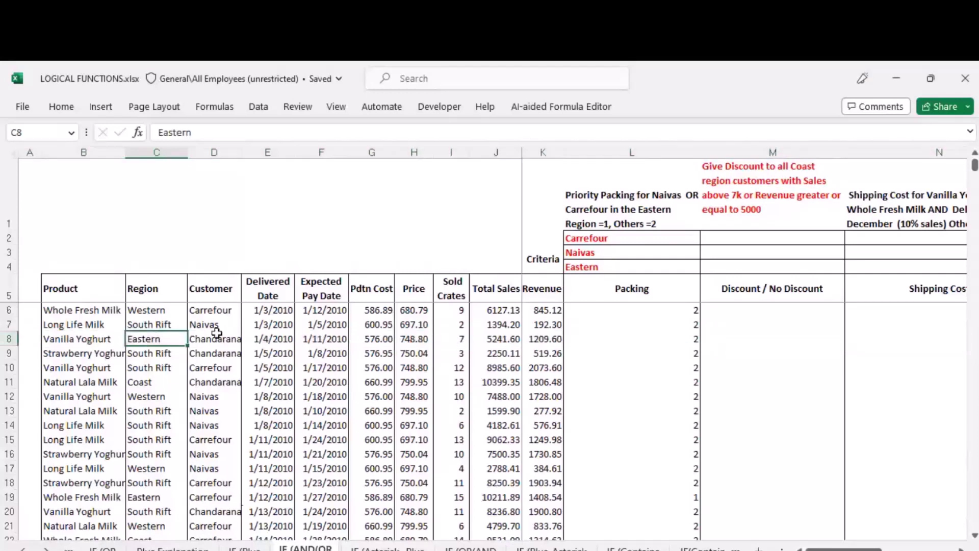
- Check the customer and region values in rows 8 and 10 against the packing criteria and review the L6 formula
click(217, 333)
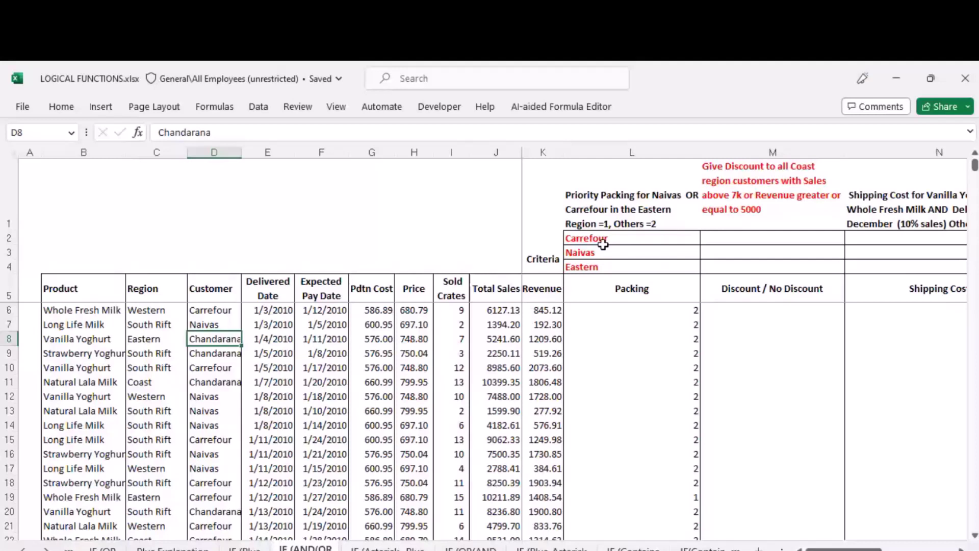
key(Down)
key(Down)
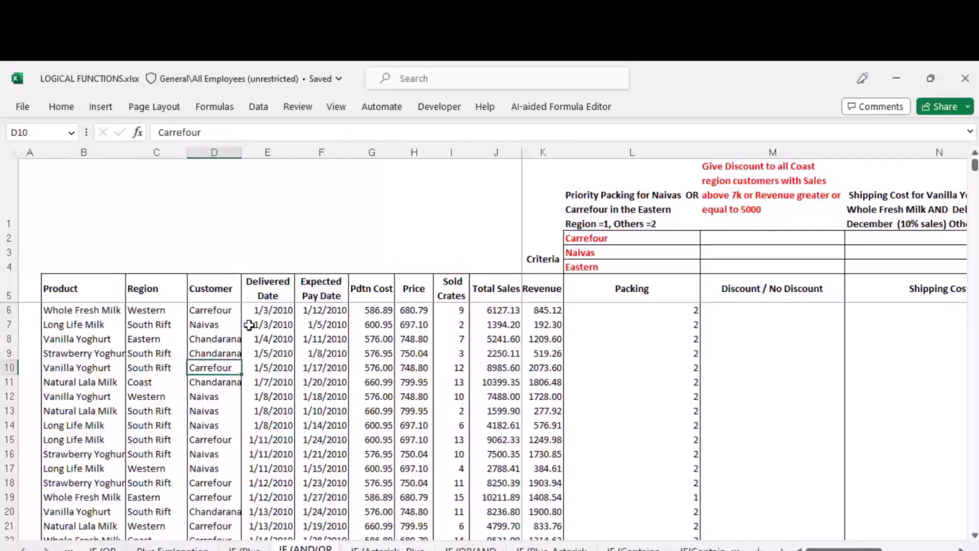
click(155, 367)
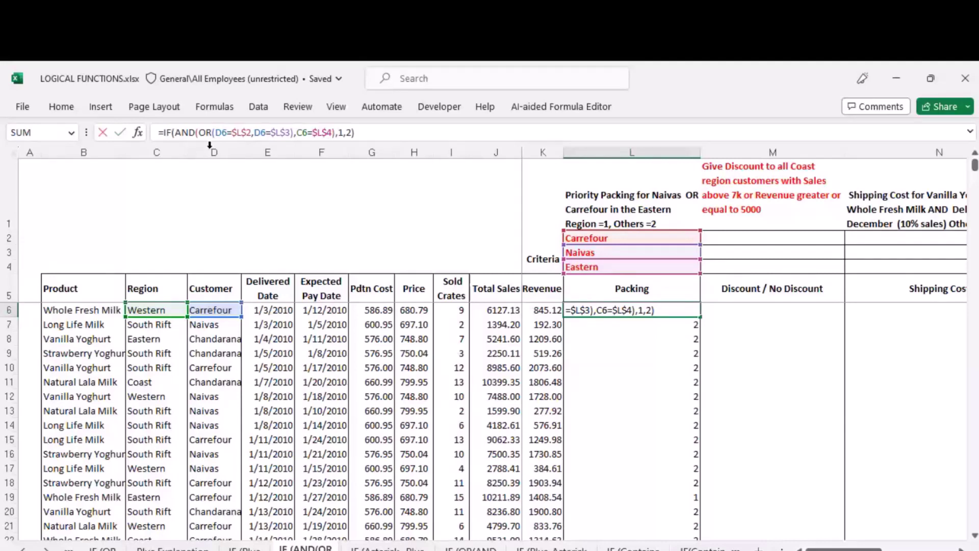
key(ctrl+Return)
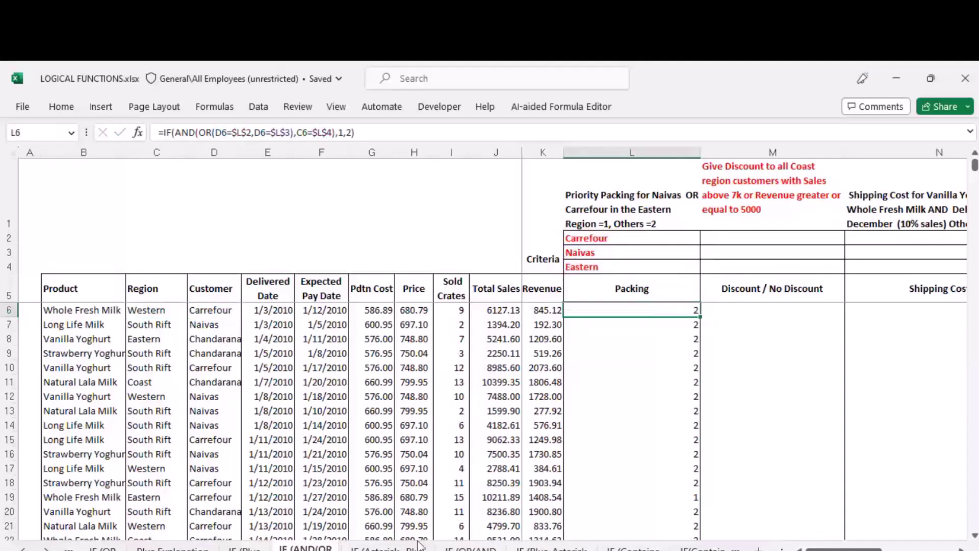
- Open the IF (Contains sheet
key(ctrl+Page_Down)
key(ctrl+Page_Down)
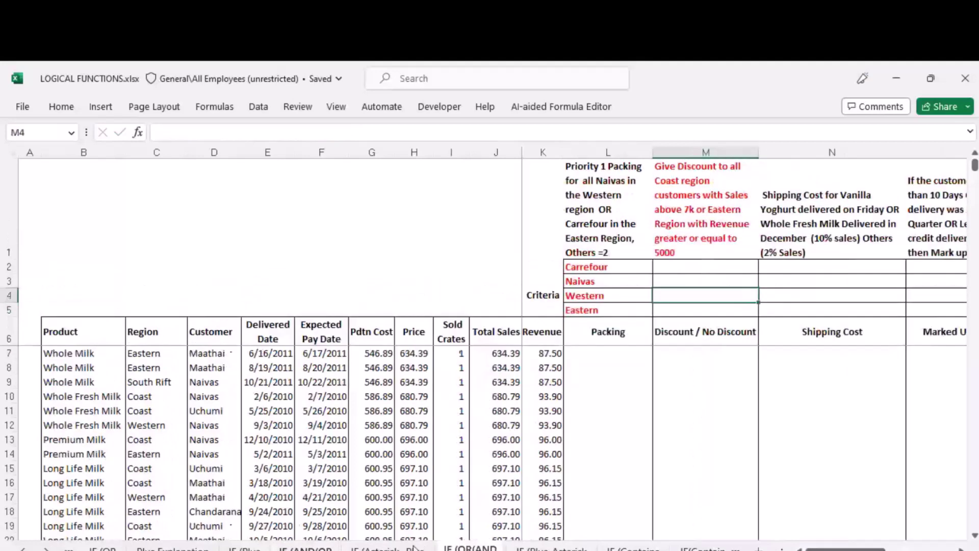
click(46, 549)
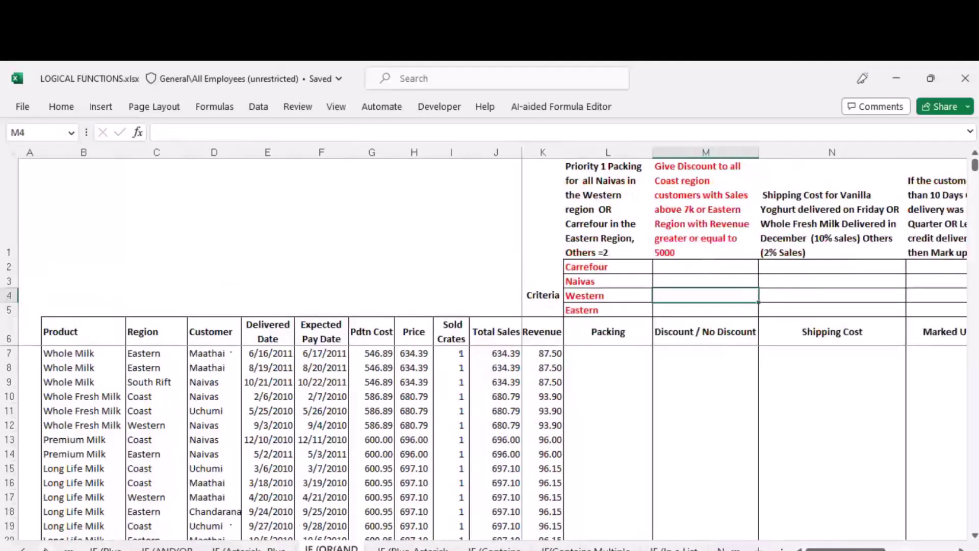
click(46, 549)
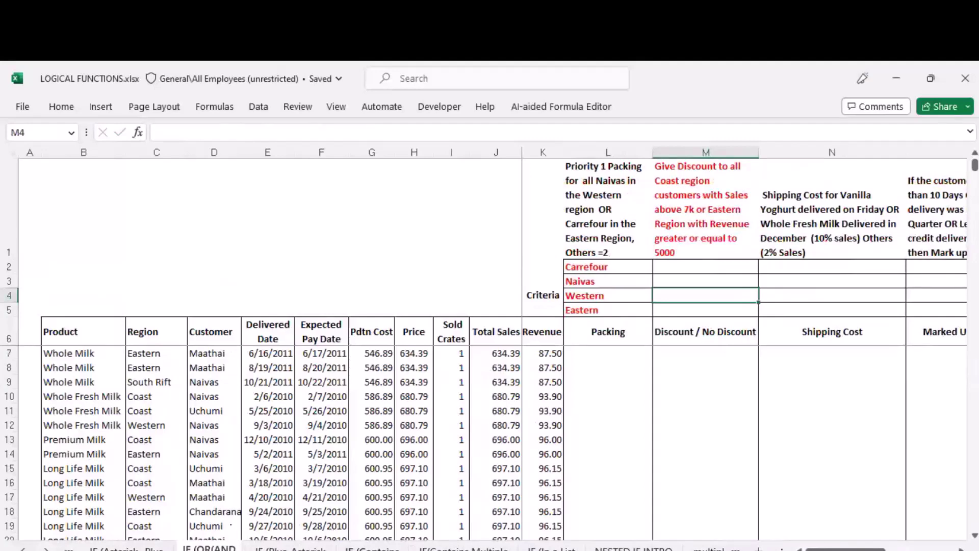
click(372, 548)
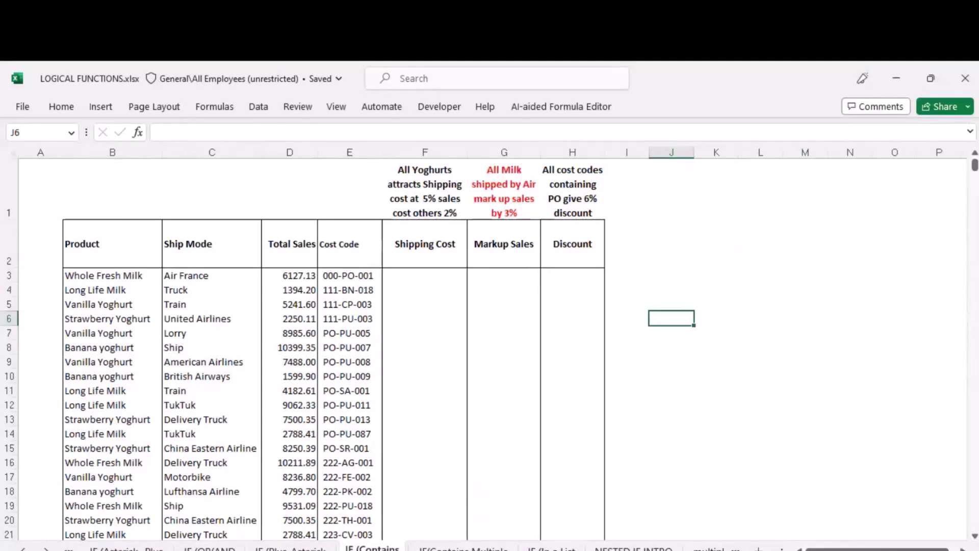
- Examine the Shipping Cost rule in column F and the yoghurt and milk product names in column B
click(420, 151)
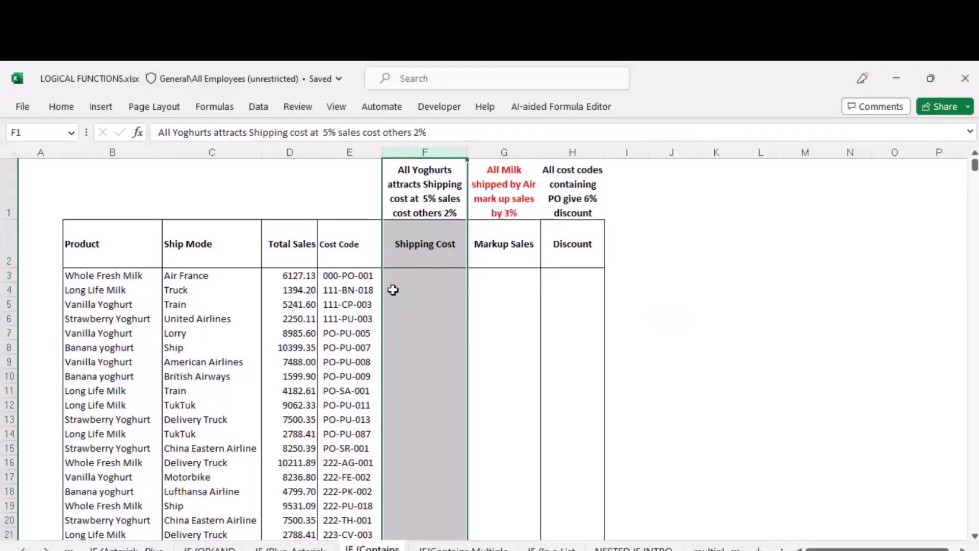
click(416, 274)
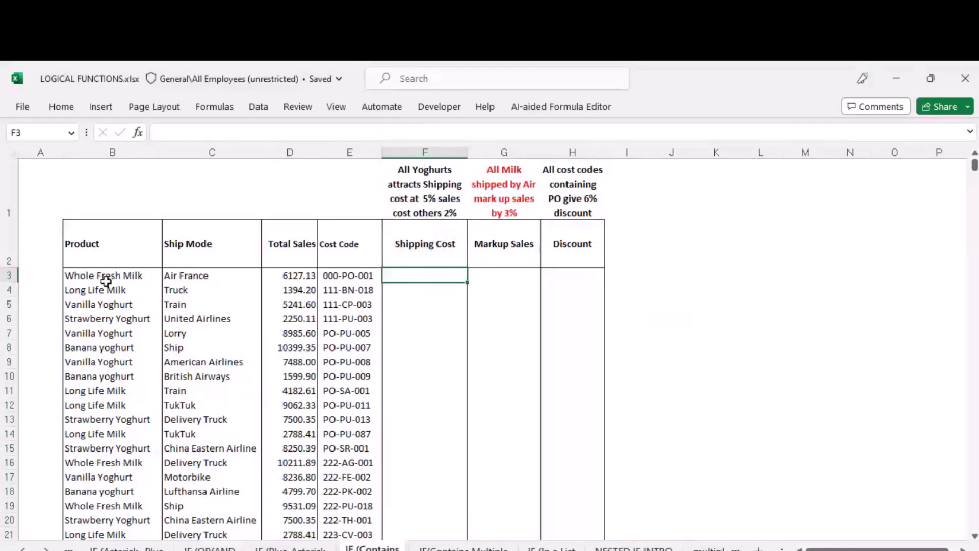
click(105, 304)
click(84, 375)
click(89, 404)
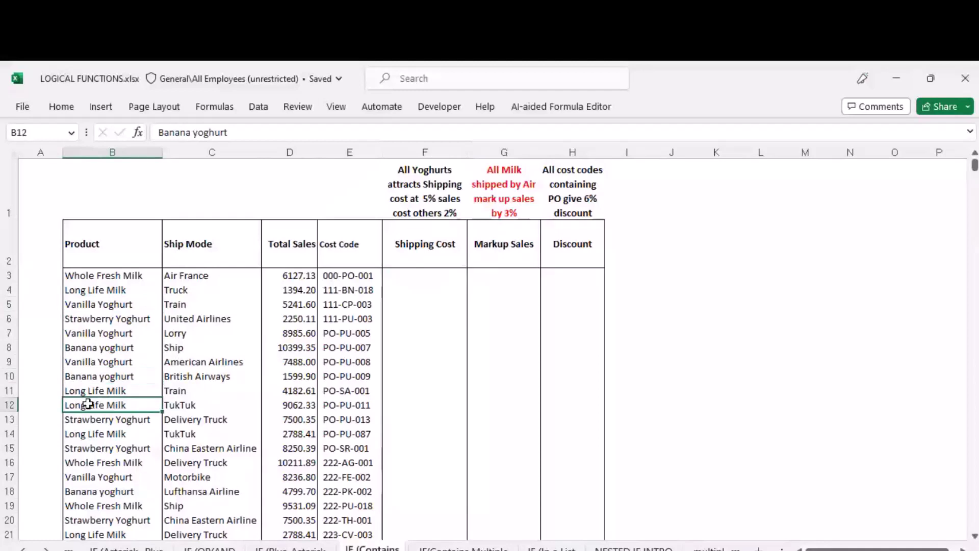
key(Down)
key(Down)
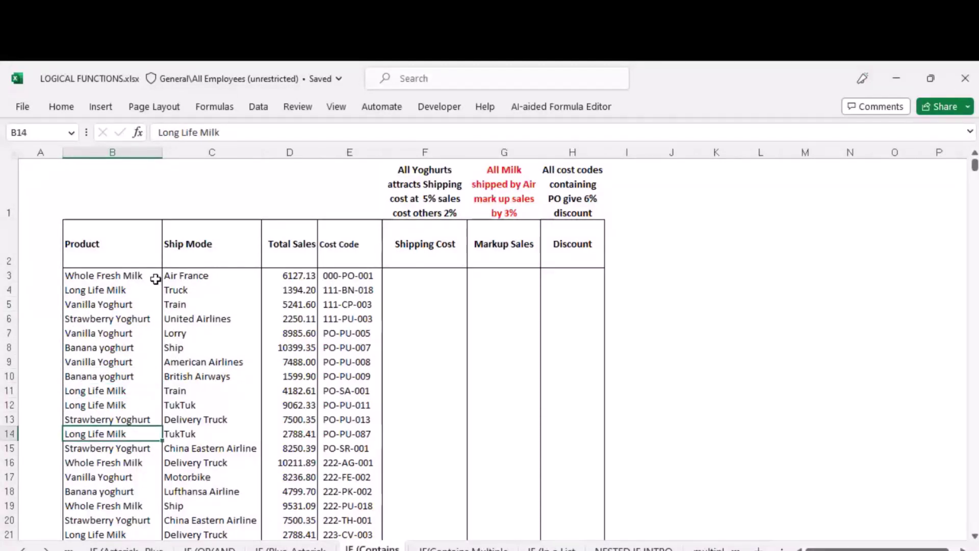
- Narrow the Ship Mode column slightly and look over the milk and yoghurt entries in the Product column
drag(261, 158, 240, 158)
click(101, 276)
click(102, 348)
click(92, 404)
click(84, 462)
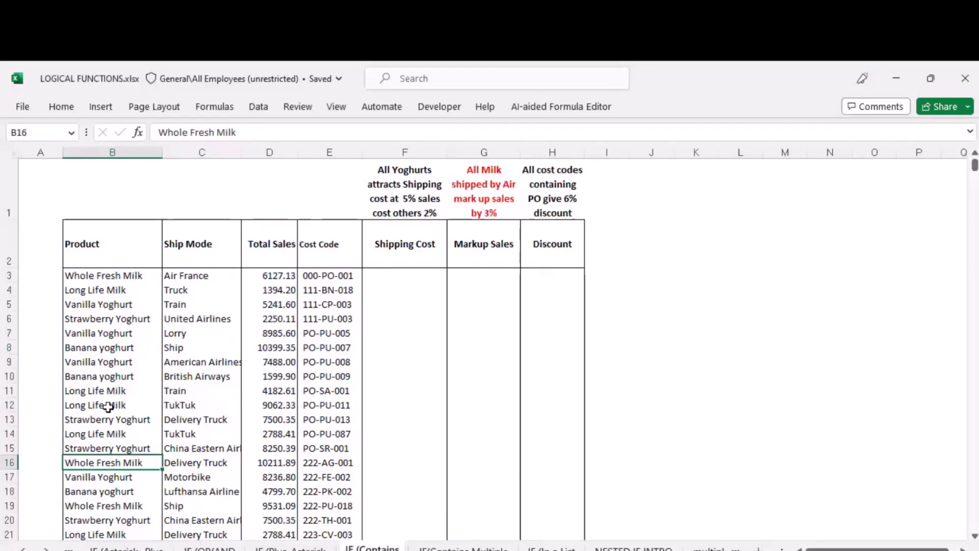
- Open the Logical Test sheet and look over its cell-content checks and single-condition operators
scroll(357, 546, up, 6)
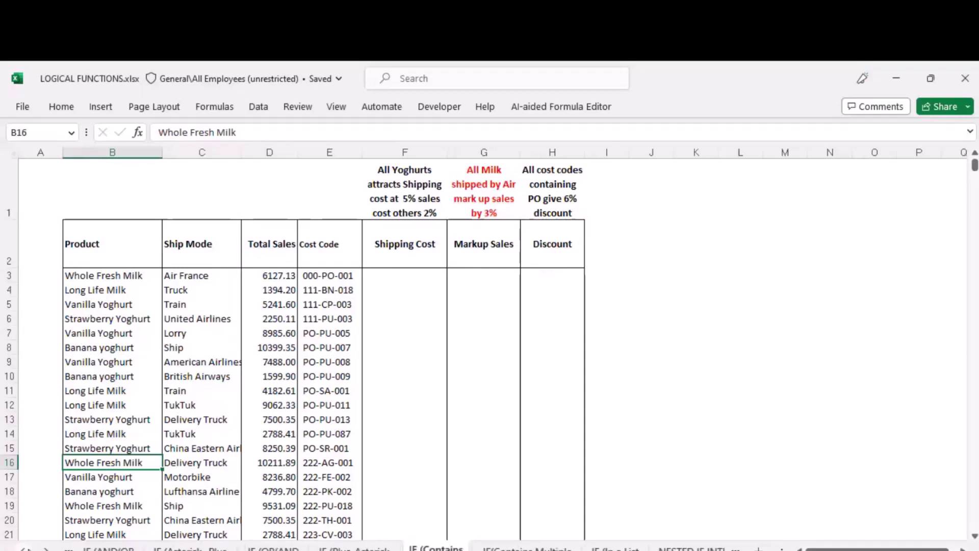
scroll(357, 546, up, 4)
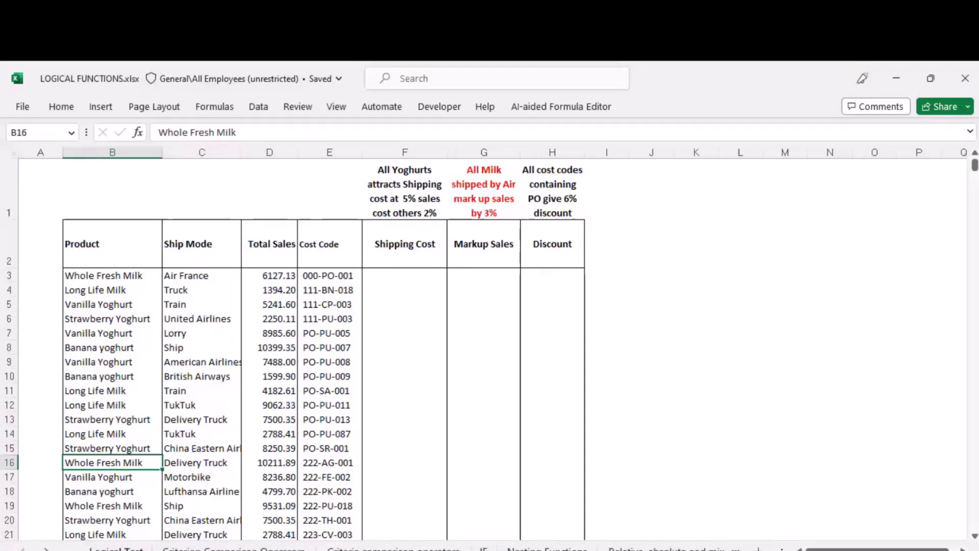
click(116, 548)
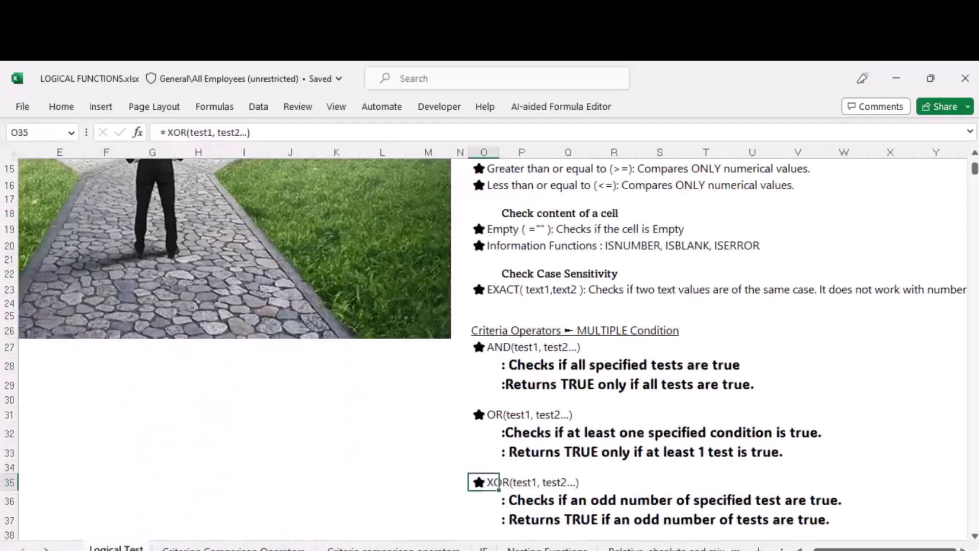
click(540, 217)
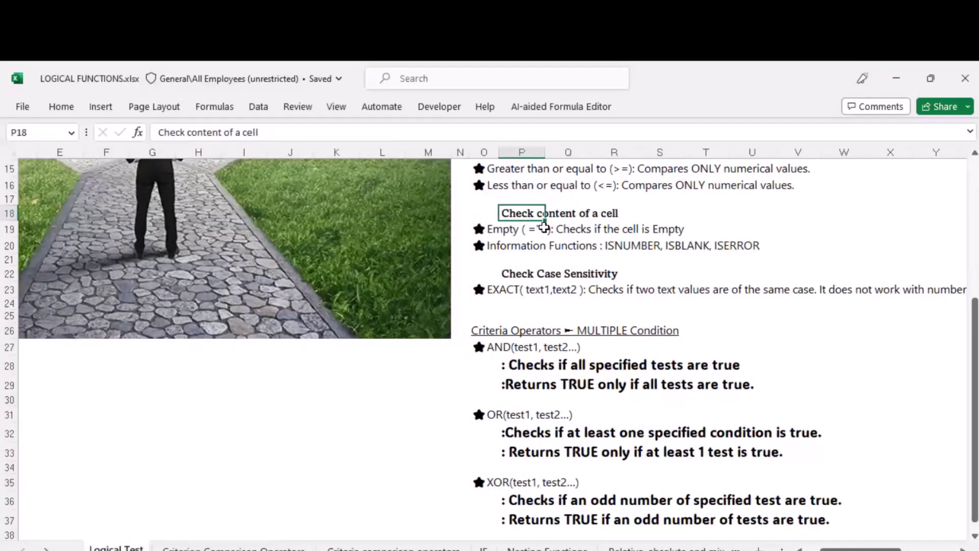
click(566, 232)
click(568, 243)
scroll(568, 245, up, 2)
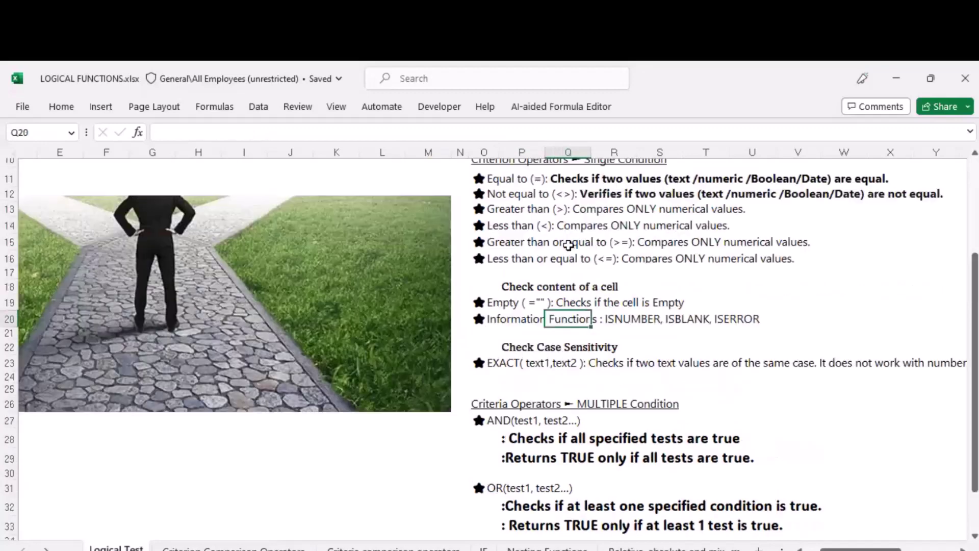
scroll(568, 246, up, 2)
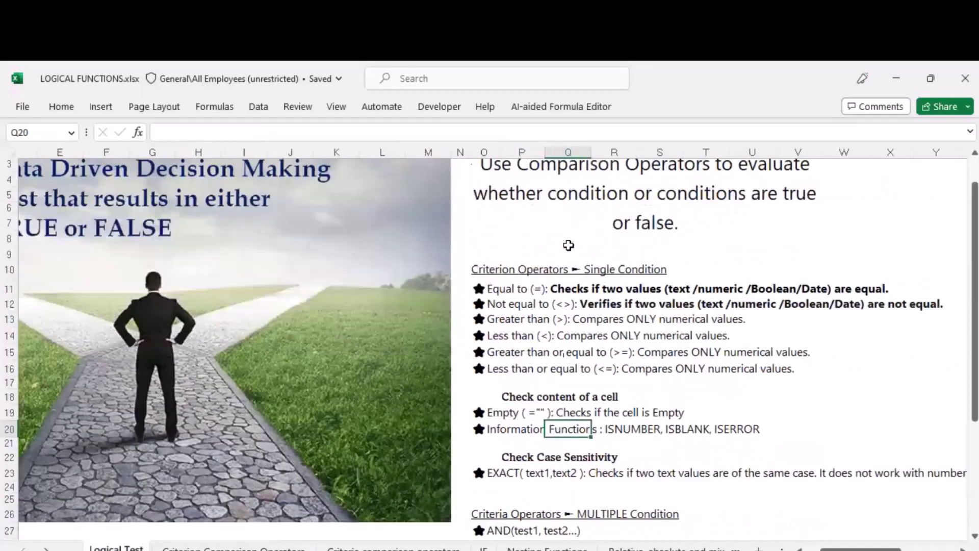
- Compare the Empty check in row 19 with the information functions ISNUMBER, ISBLANK and ISERROR in row 20
scroll(569, 246, down, 2)
click(612, 317)
click(614, 302)
click(609, 319)
click(619, 300)
click(532, 320)
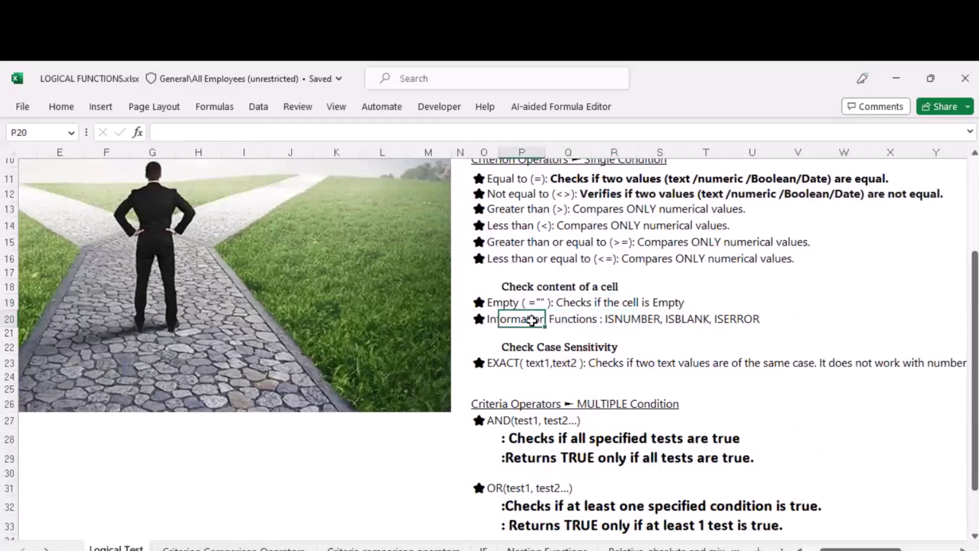
click(533, 303)
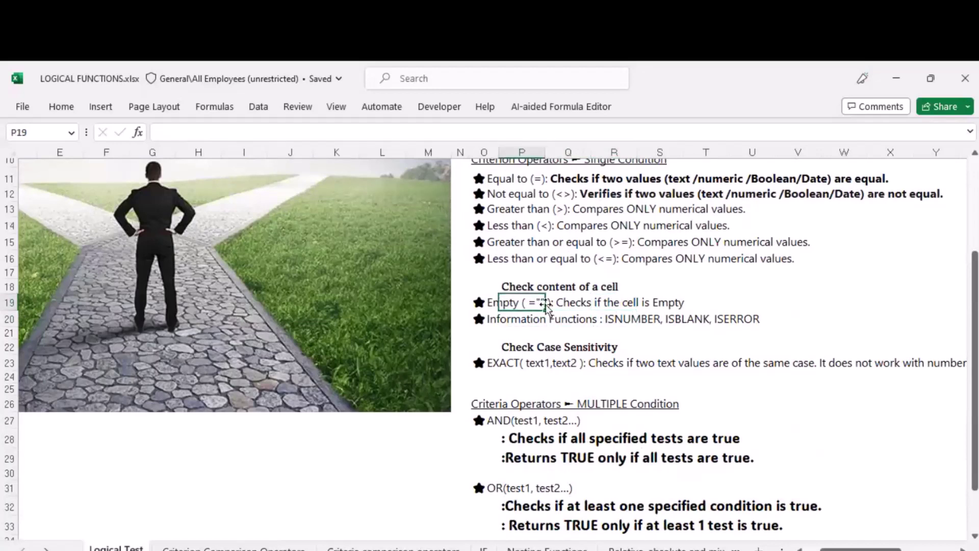
click(533, 320)
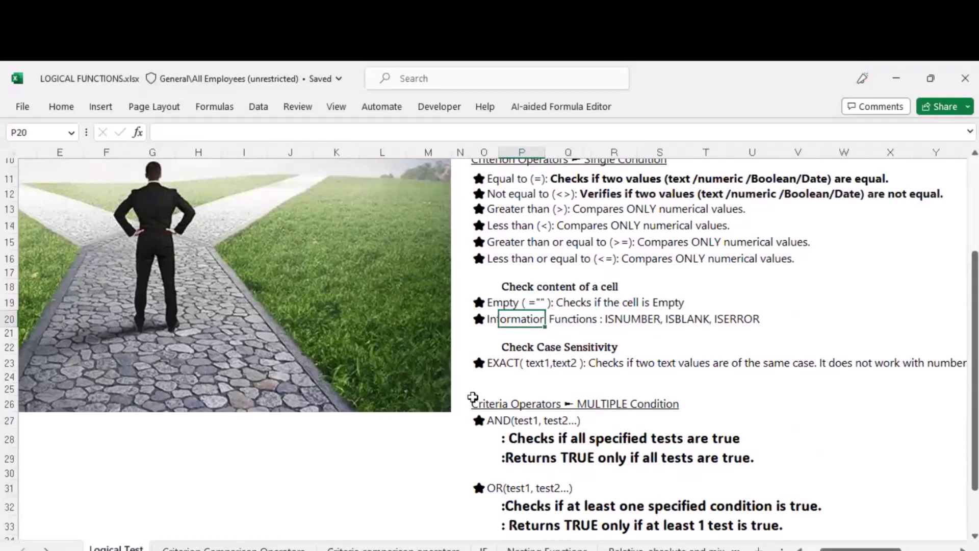
- Return to the IF (Contains sheet from the Logical Test sheet
click(46, 549)
click(46, 549)
click(46, 549)
click(46, 549)
click(46, 549)
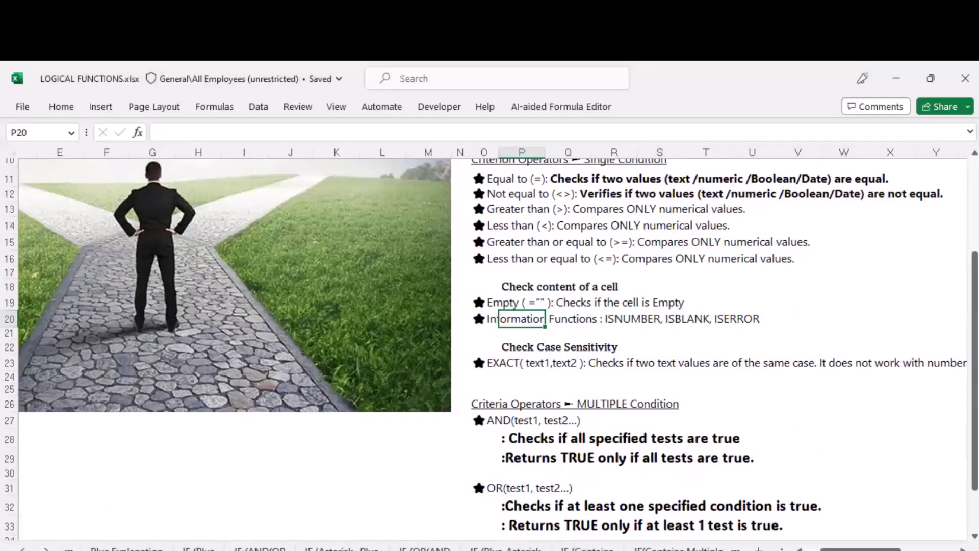
click(586, 548)
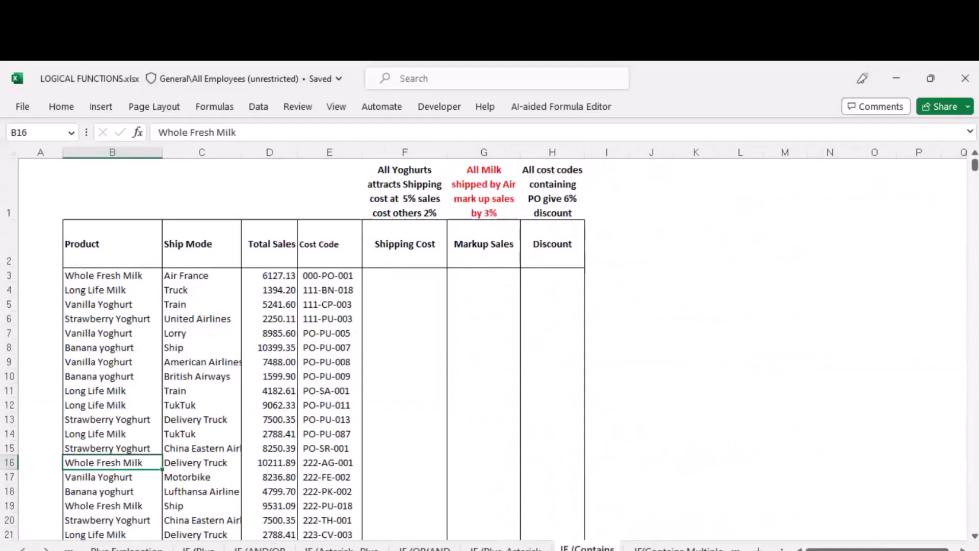
- Review which product names in column B contain yoghurt and reread the Shipping Cost rule in F1
click(396, 271)
click(112, 276)
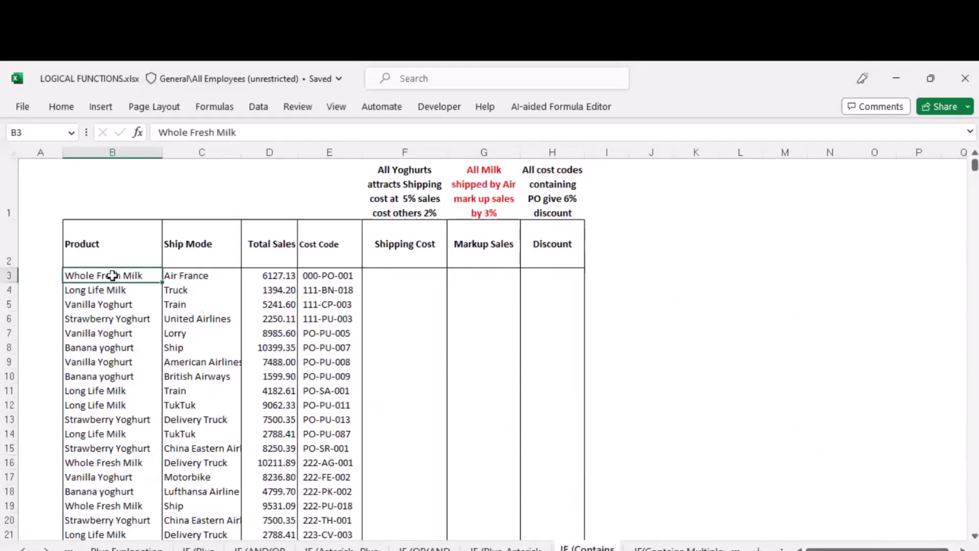
click(105, 305)
click(105, 318)
click(106, 342)
click(109, 376)
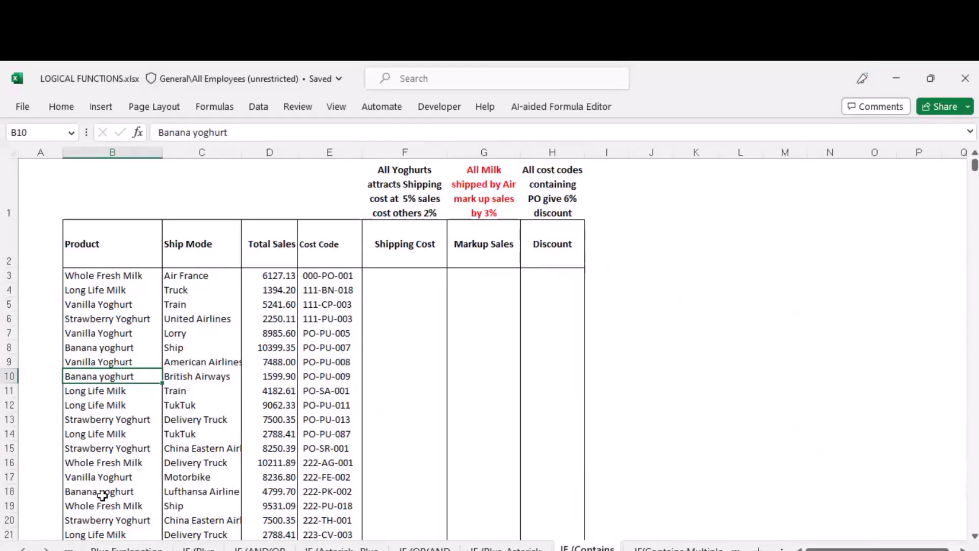
click(401, 162)
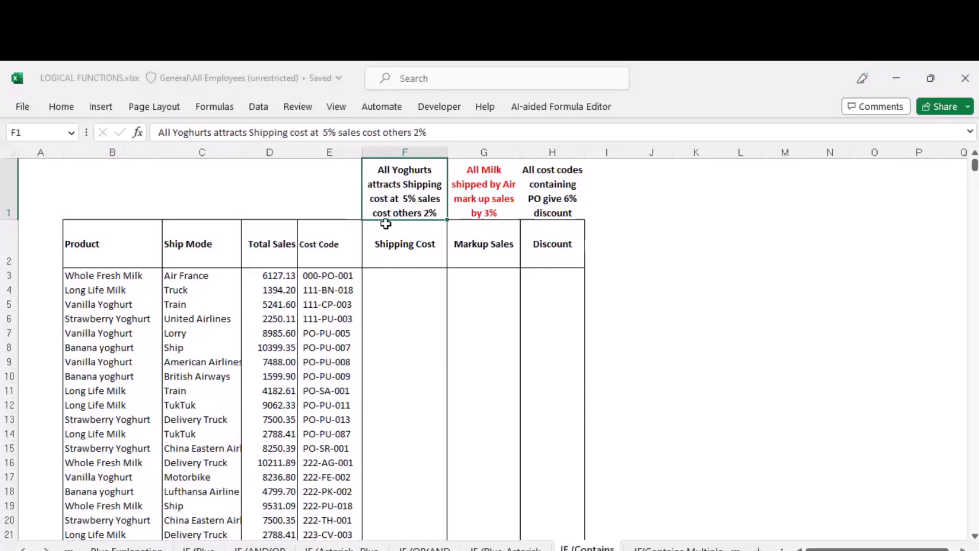
- Enter =SEARCH("Yoghurt",B3) in F3 to look for the word Yoghurt in the product name
click(393, 270)
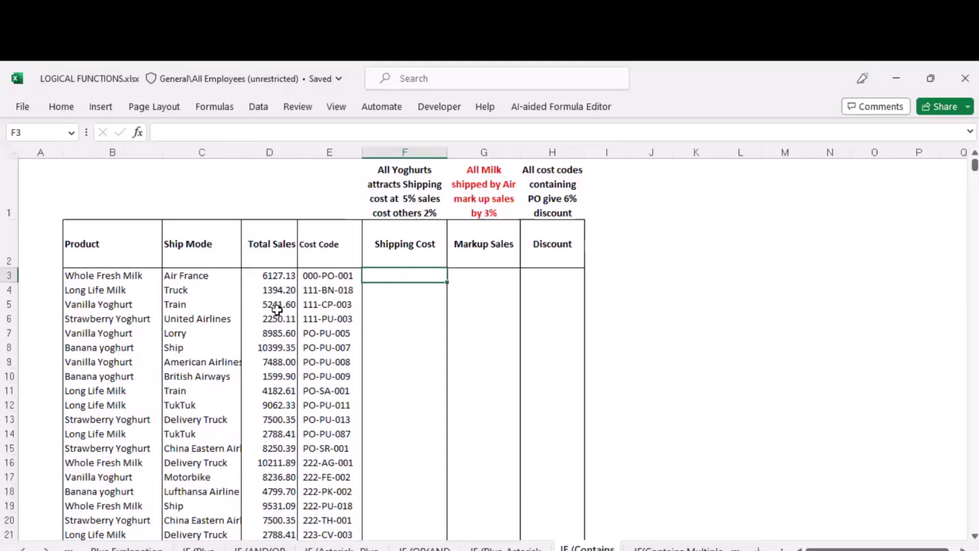
text(=)
text(SE)
text(ARCH()
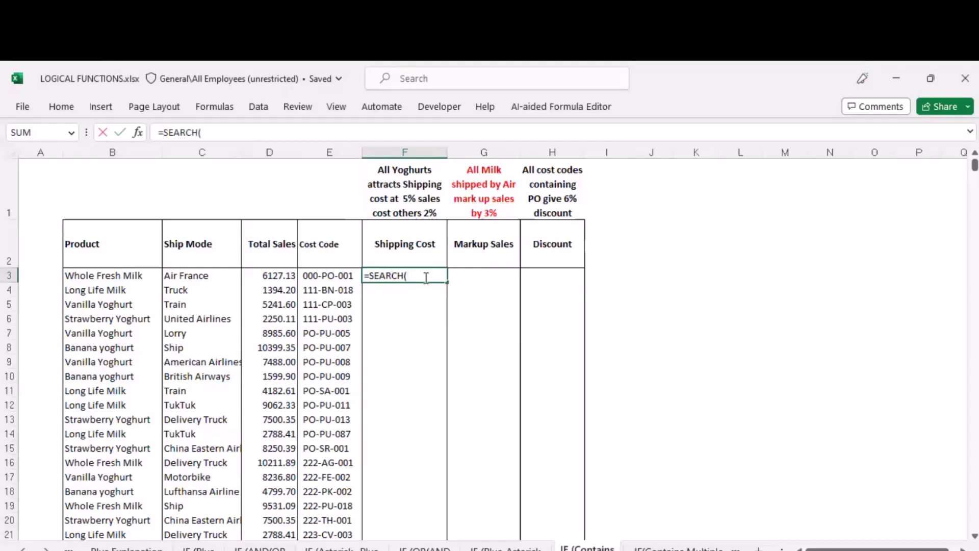
text("Yoghurt)
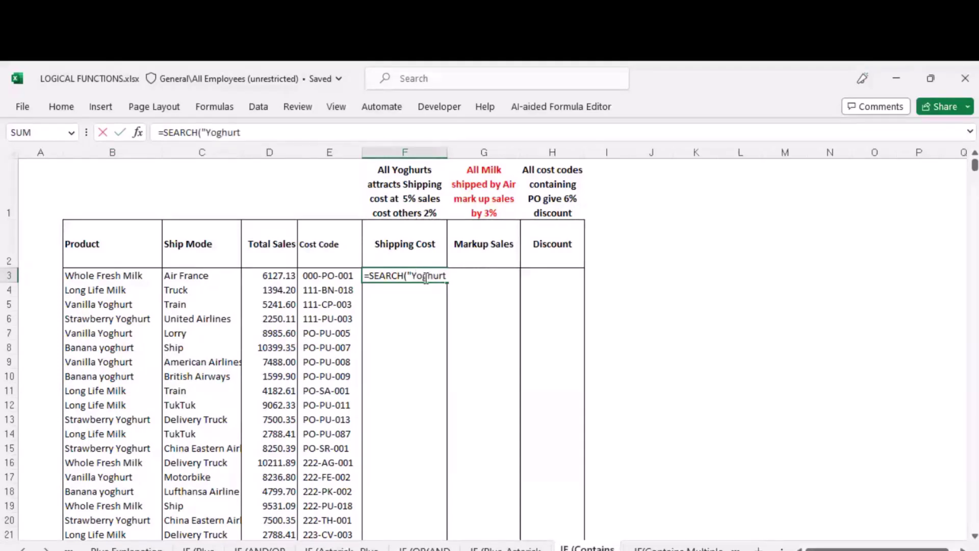
text(",)
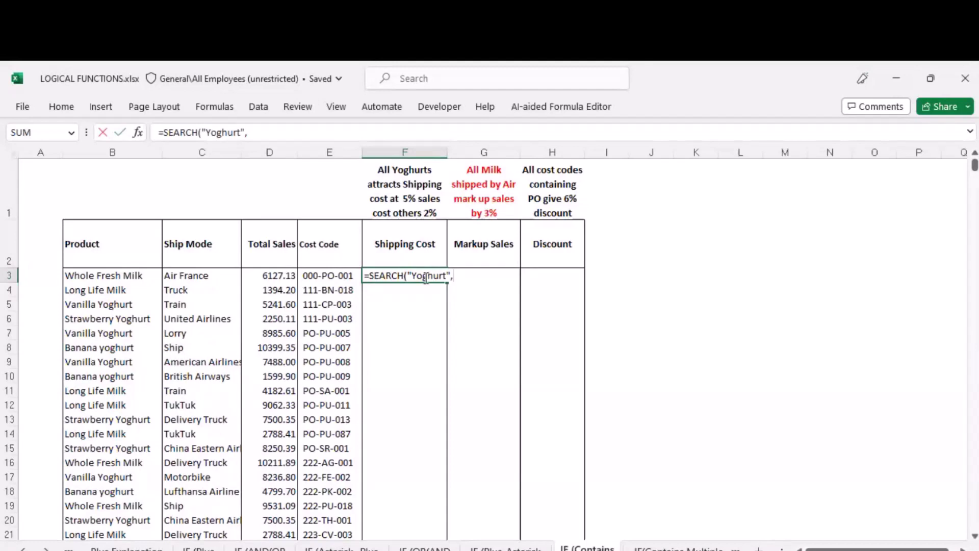
click(109, 278)
text())
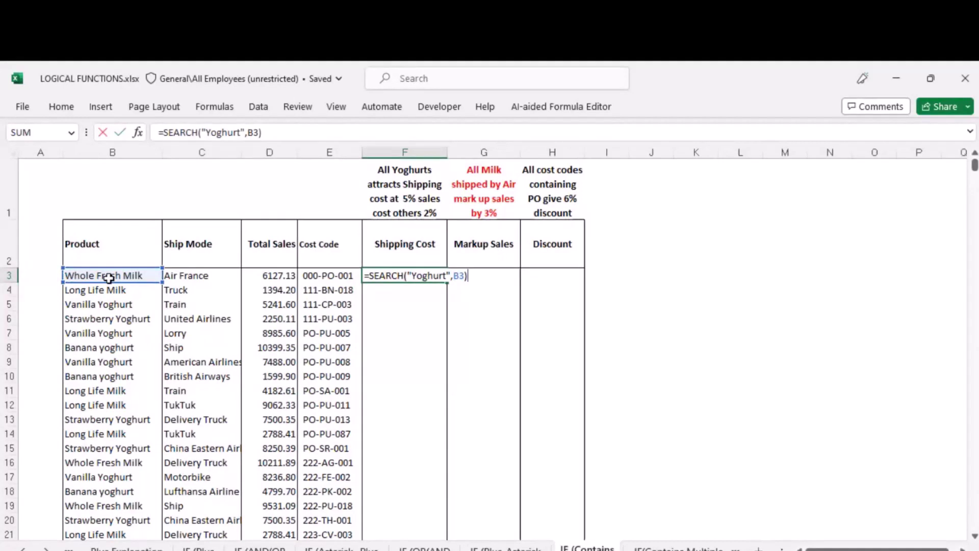
key(Return)
- Fill the F3 SEARCH formula down the Shipping Cost column and reselect F3
click(407, 276)
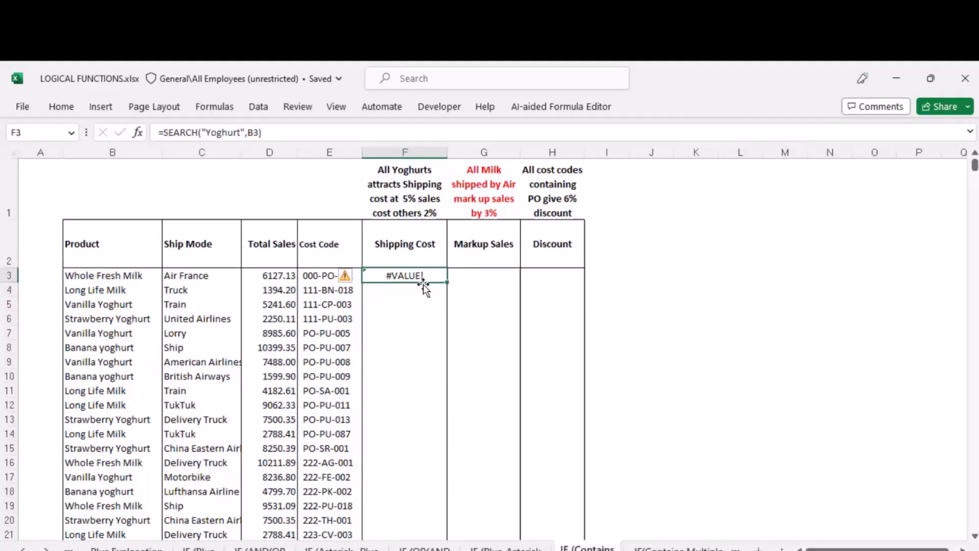
double_click(447, 282)
click(477, 290)
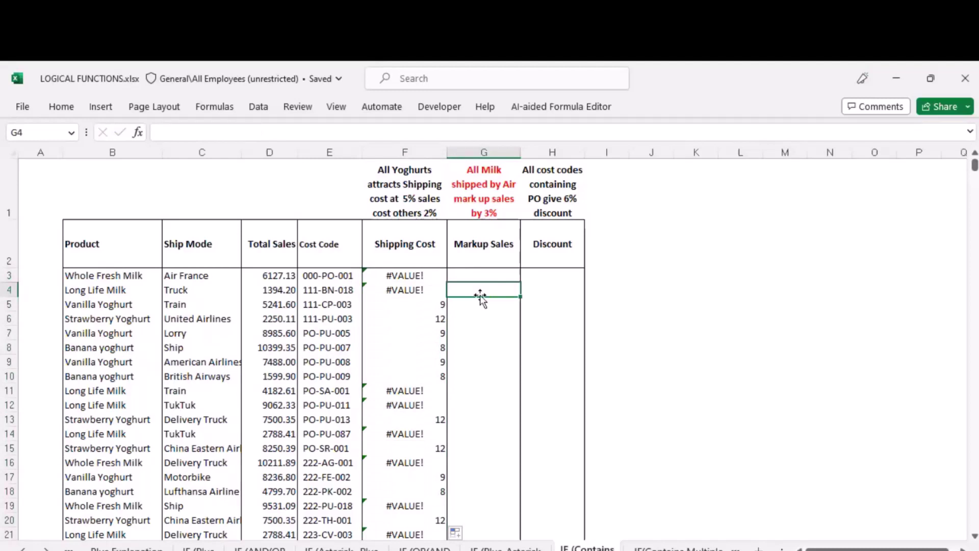
click(412, 278)
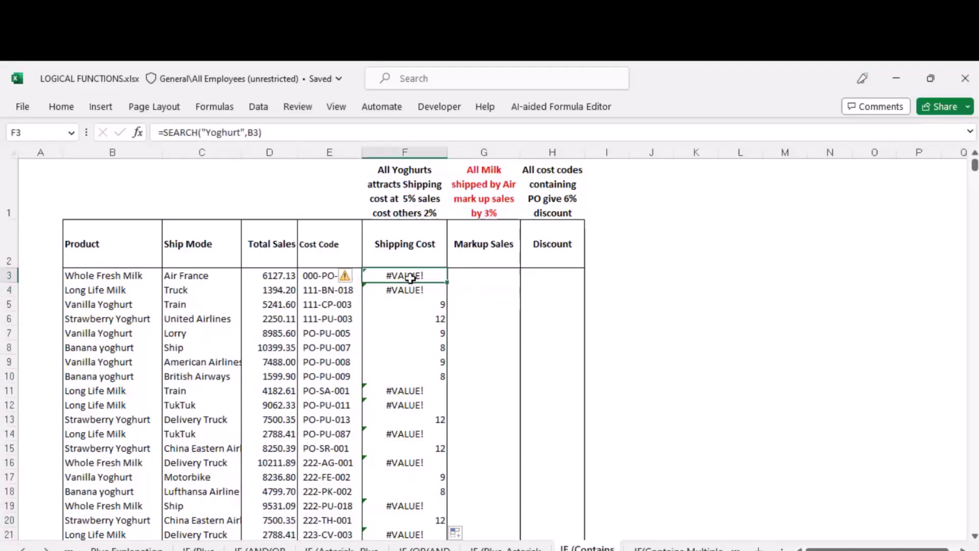
- Compare the SEARCH results in F3 and F5 with the product names, checking where Yoghurt starts in B5
click(421, 304)
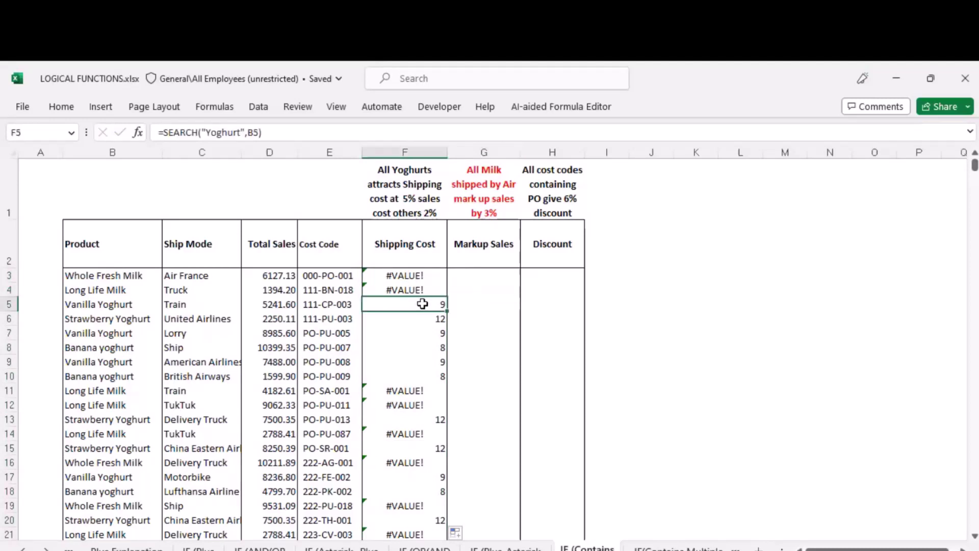
click(417, 274)
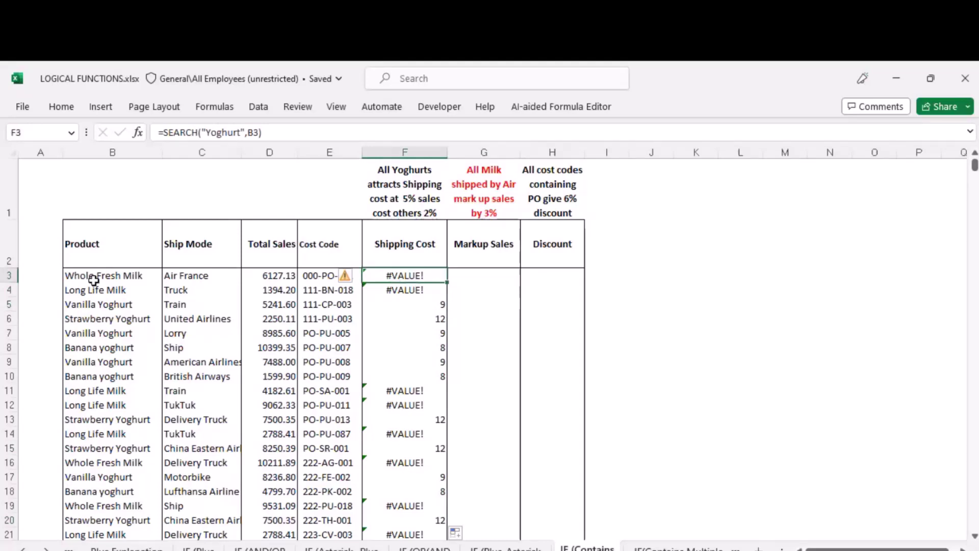
click(417, 303)
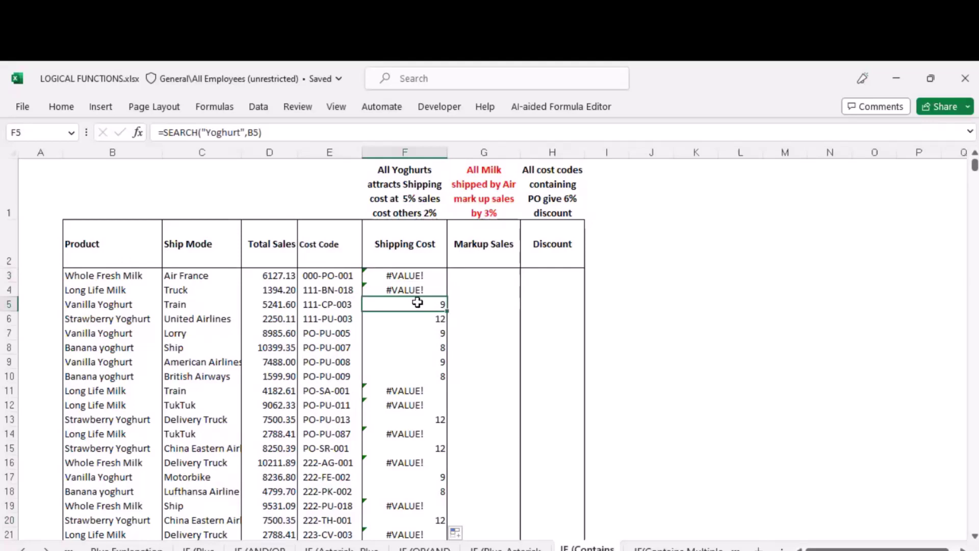
click(96, 306)
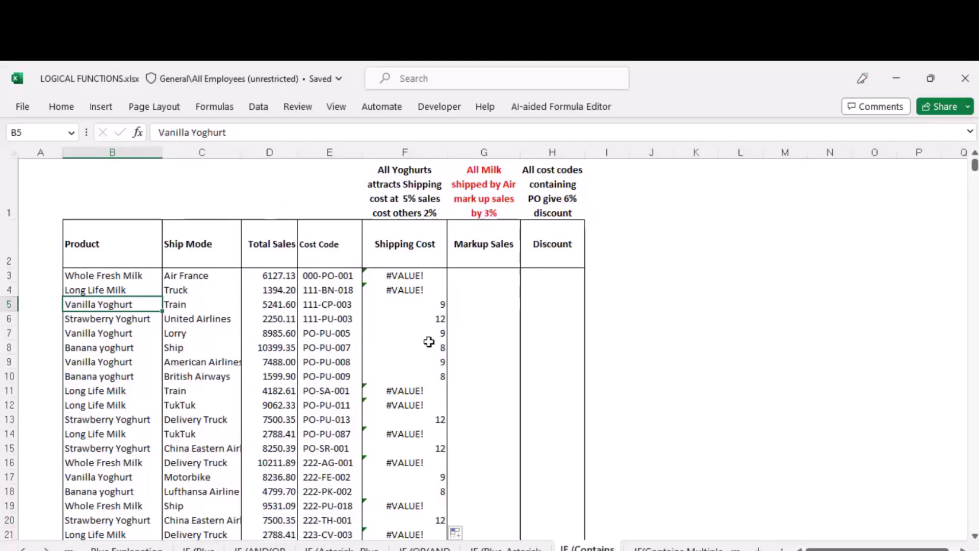
click(439, 303)
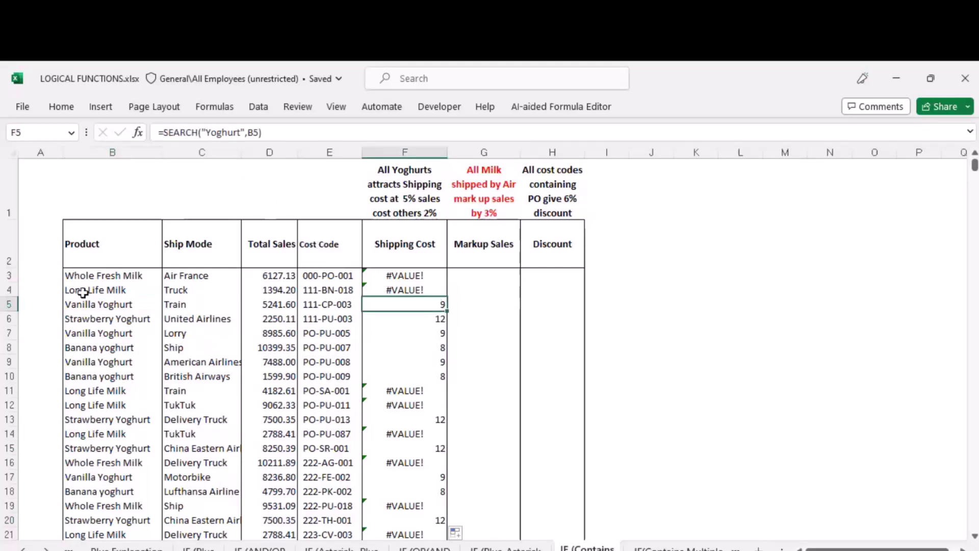
click(95, 305)
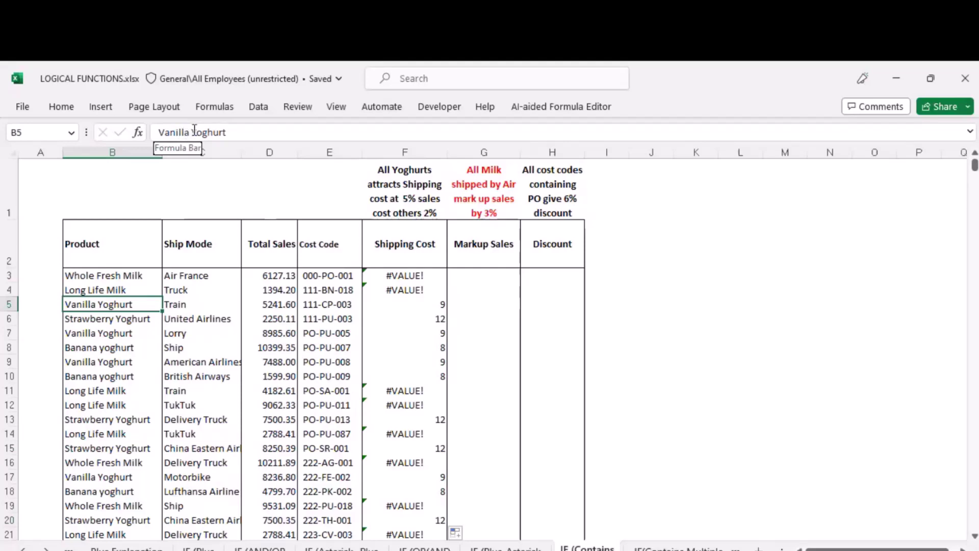
click(711, 304)
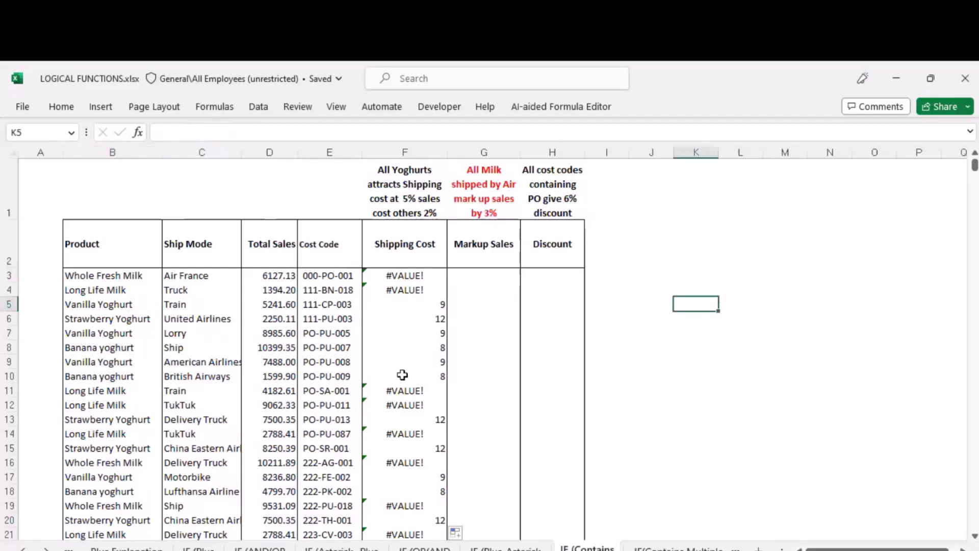
- Wrap the SEARCH in F3 with ISNUMBER so the formula is =ISNUMBER(SEARCH("Yoghurt",B3))
click(401, 278)
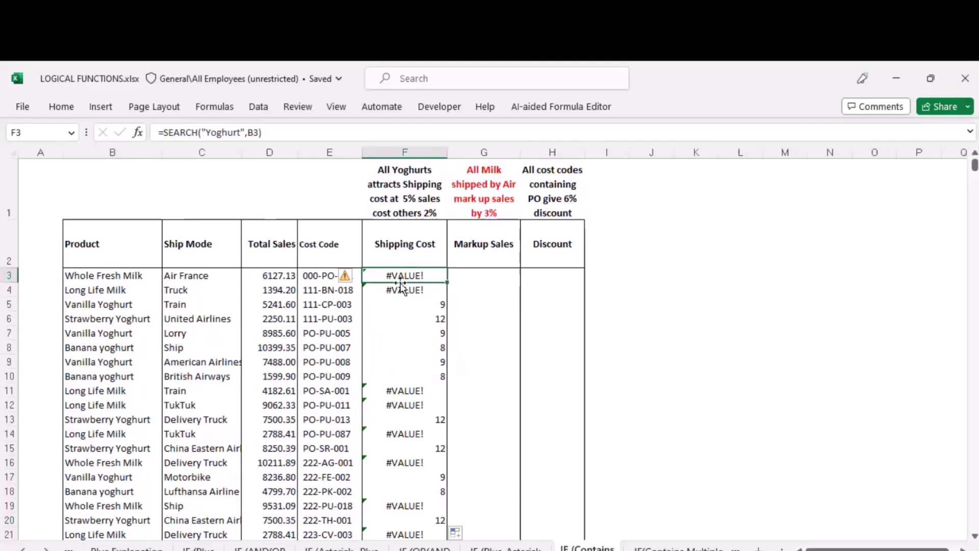
click(167, 132)
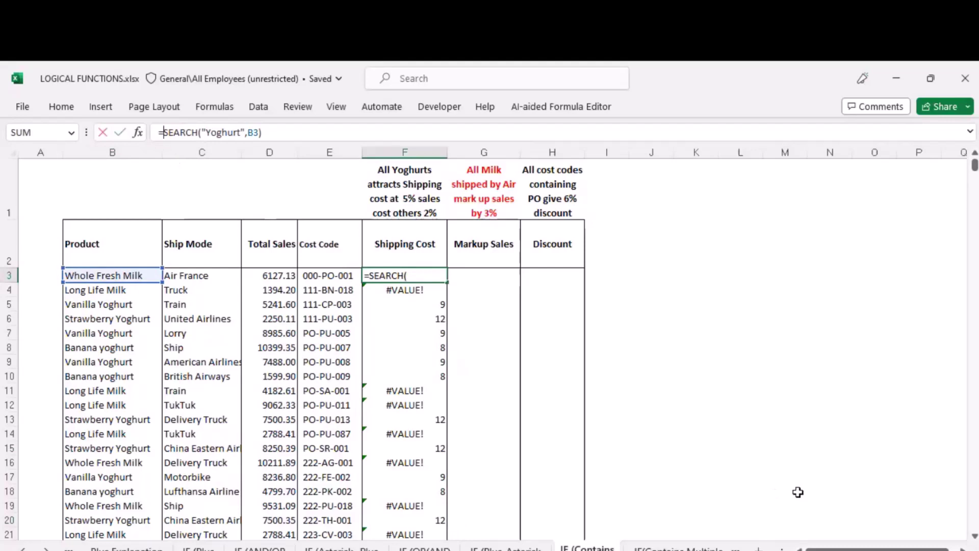
text(is)
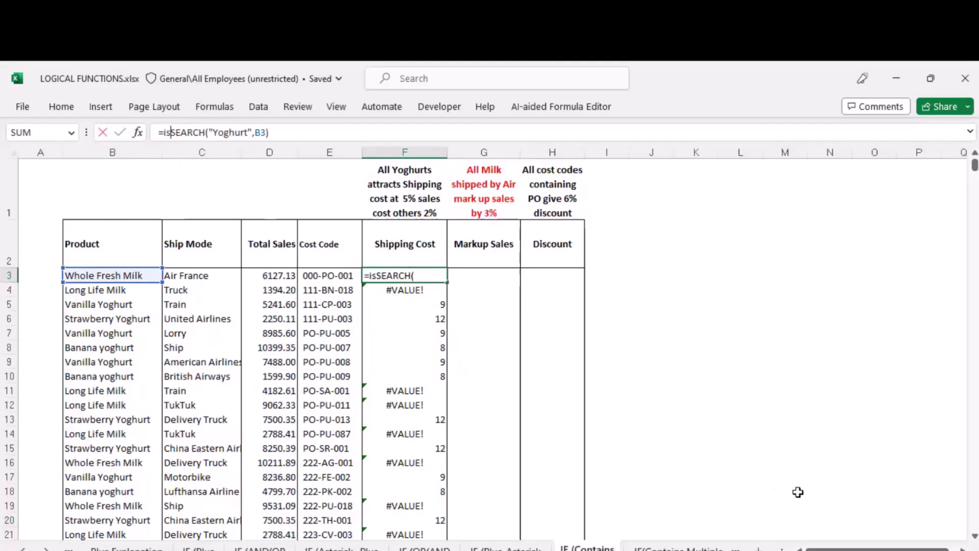
key(BackSpace)
key(BackSpace)
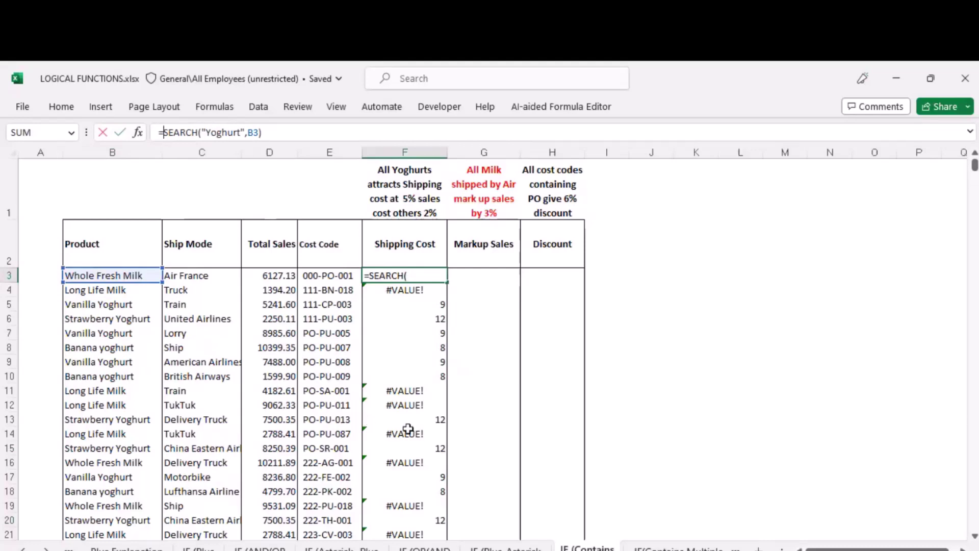
text(is)
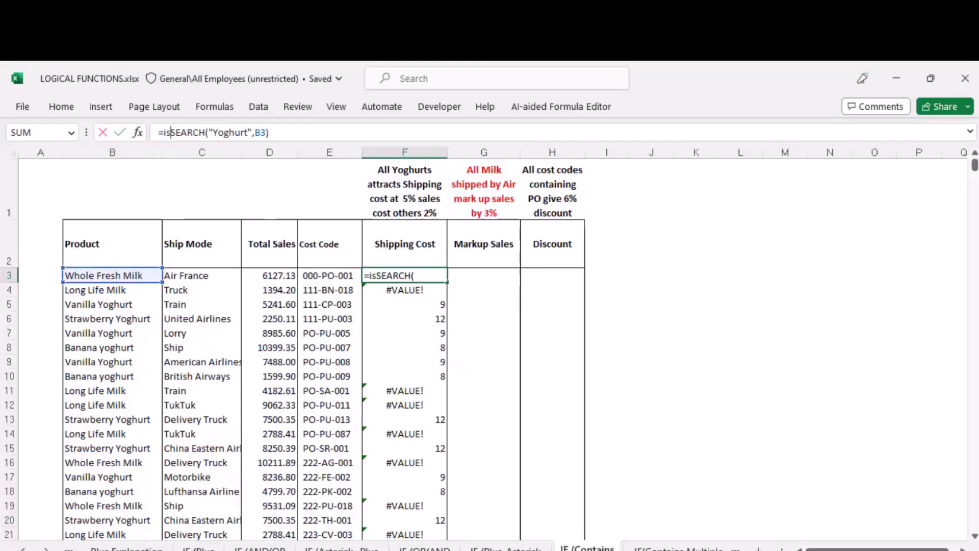
text(nu)
key(Tab)
click(334, 131)
text())
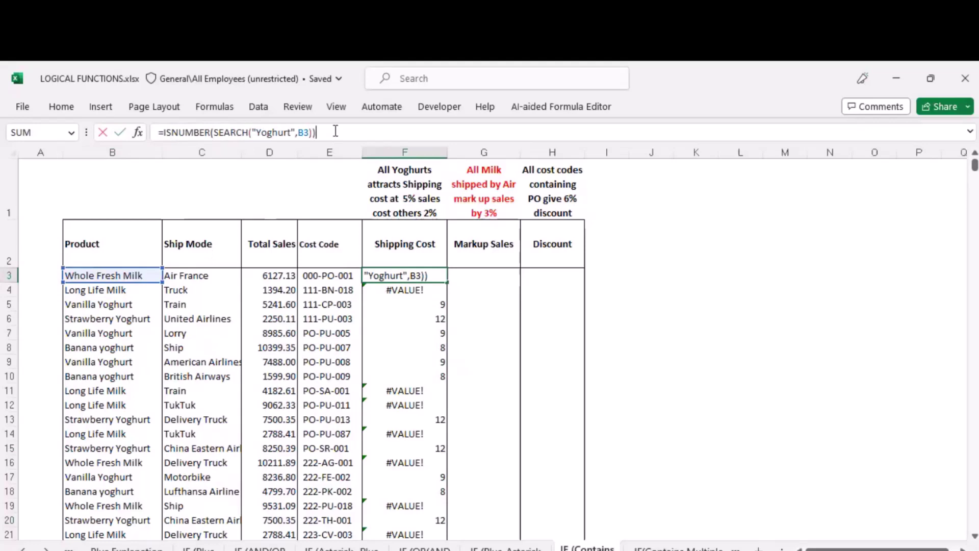
key(Return)
- Fill the ISNUMBER formula from F3 down the Shipping Cost column and deselect the range
click(423, 277)
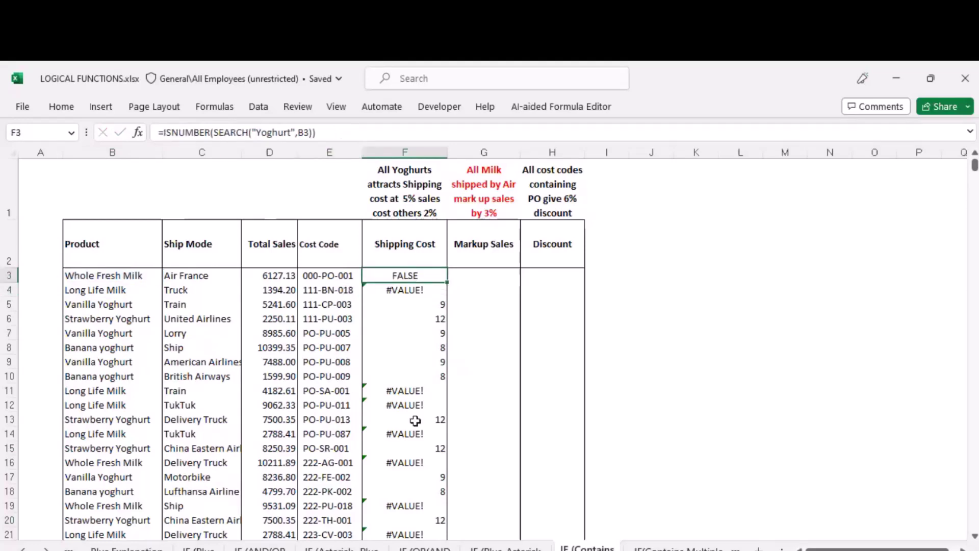
double_click(447, 282)
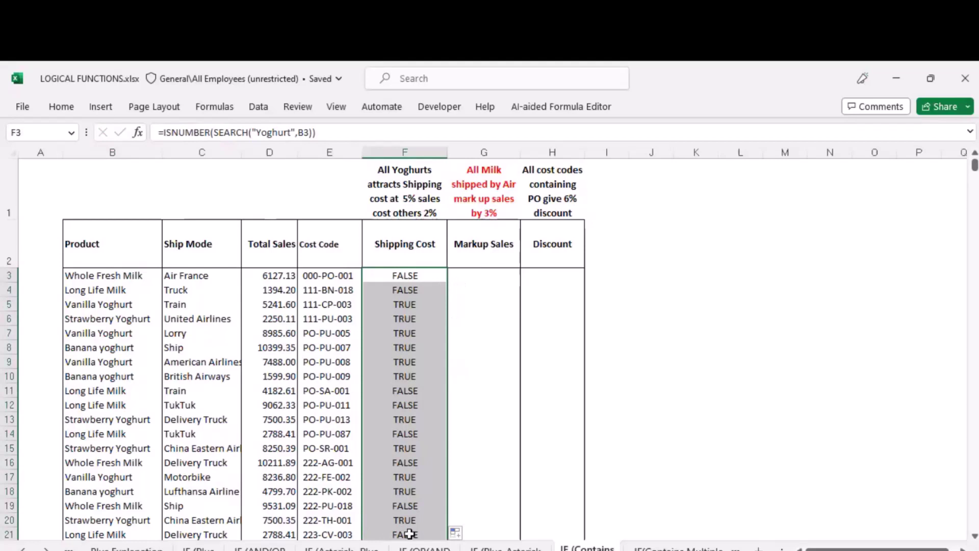
click(629, 305)
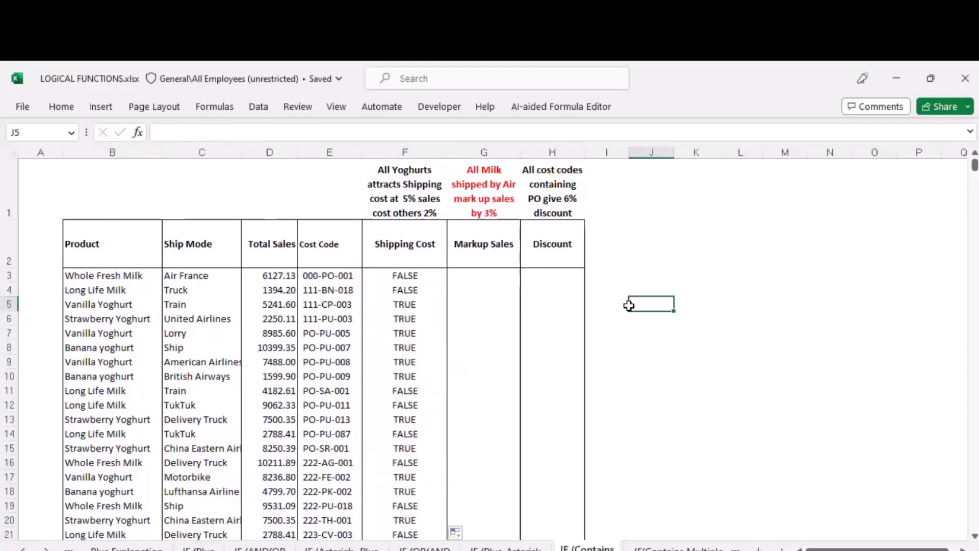
- Extend F3 to =IF(ISNUMBER(SEARCH("Yoghurt",B3)),D3*5%,D3*2%) to calculate the shipping cost by product type
click(406, 276)
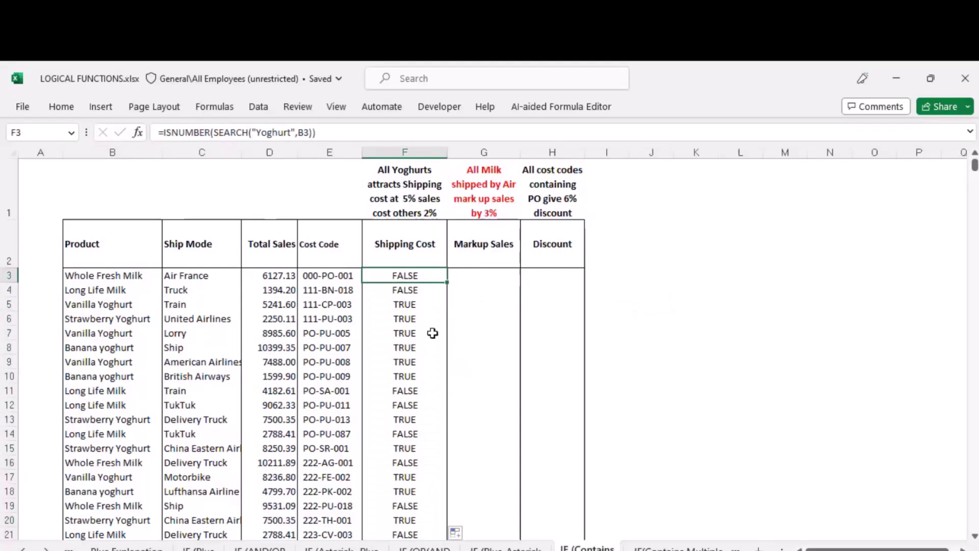
click(161, 129)
text(if()
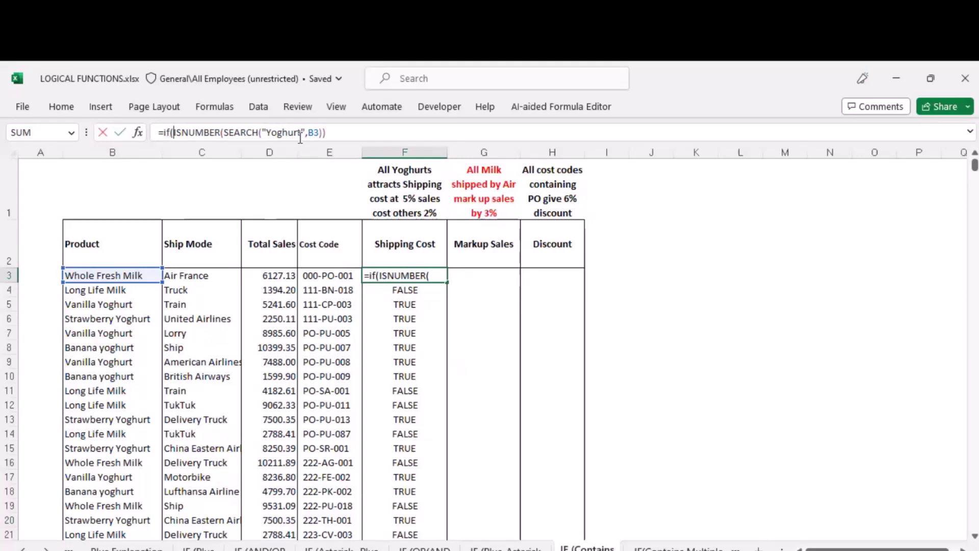
click(337, 136)
text(,)
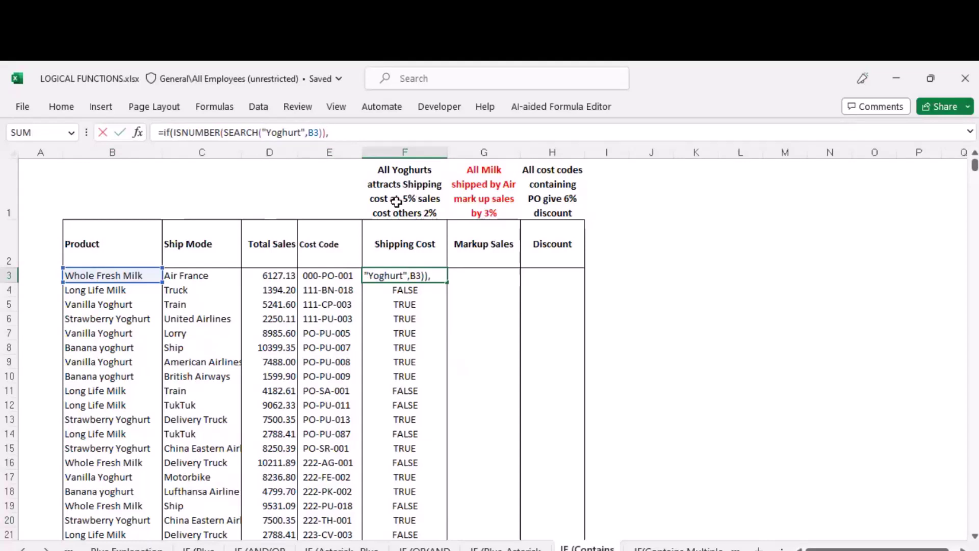
click(275, 275)
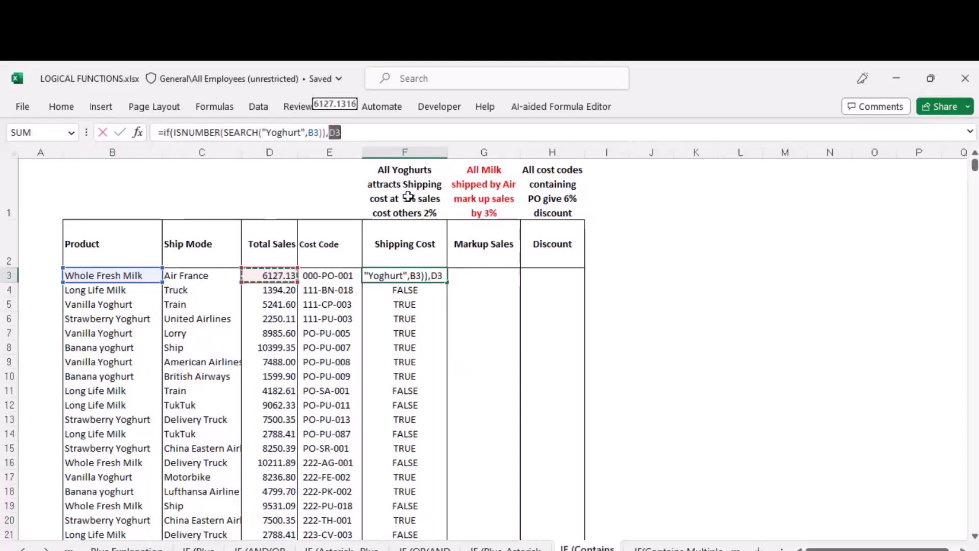
click(350, 133)
text(*)
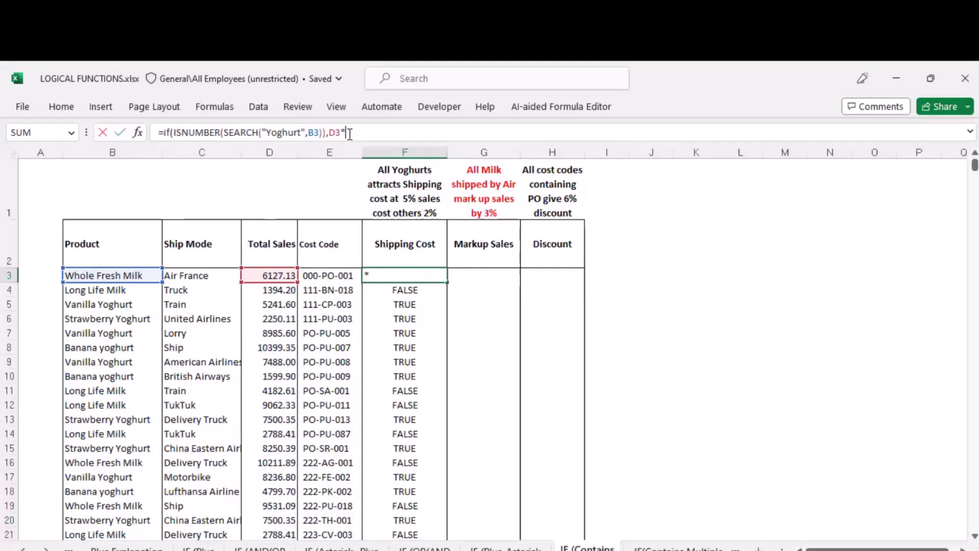
text(5%,)
click(273, 278)
text(*)
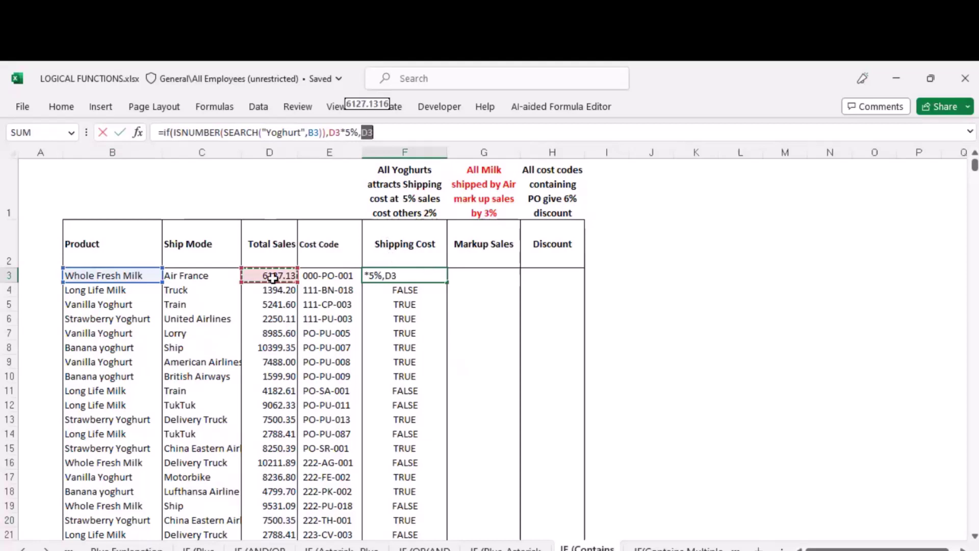
text(2)
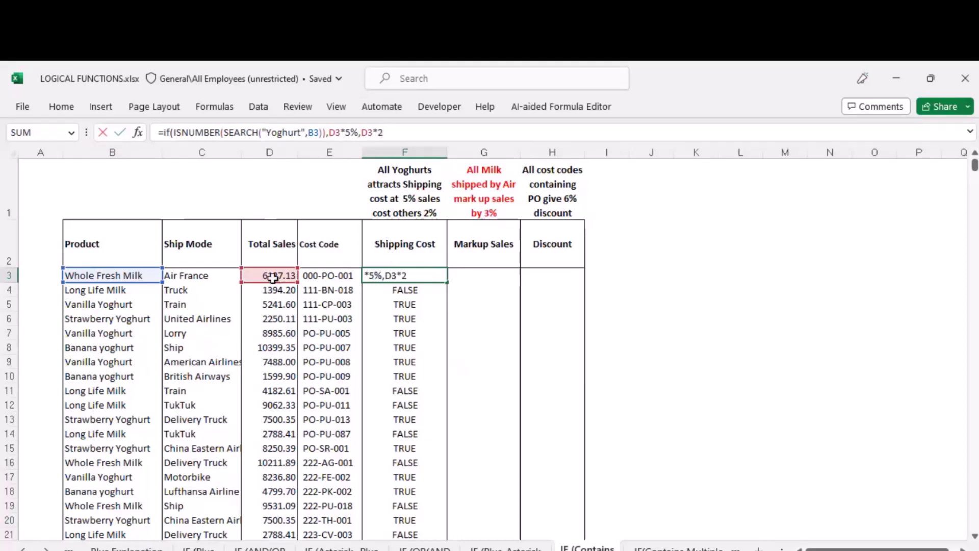
text(%))
key(Return)
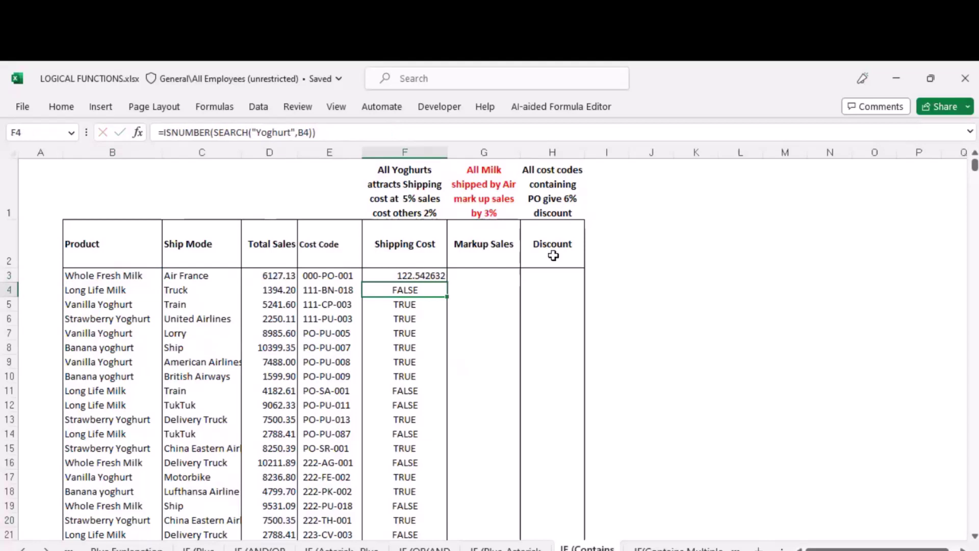
- Fill the F3 IF formula down the Shipping Cost column and check the copied formula in F5
click(436, 276)
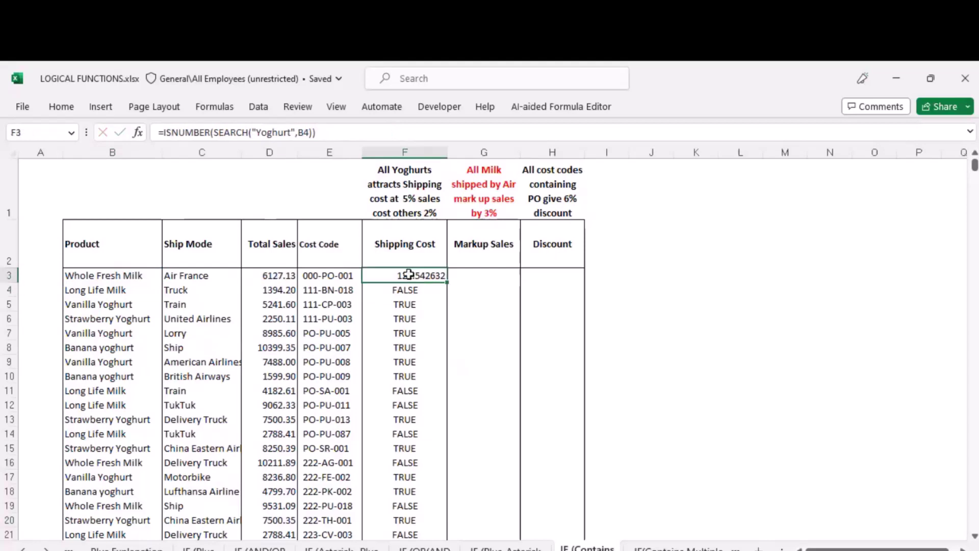
double_click(448, 281)
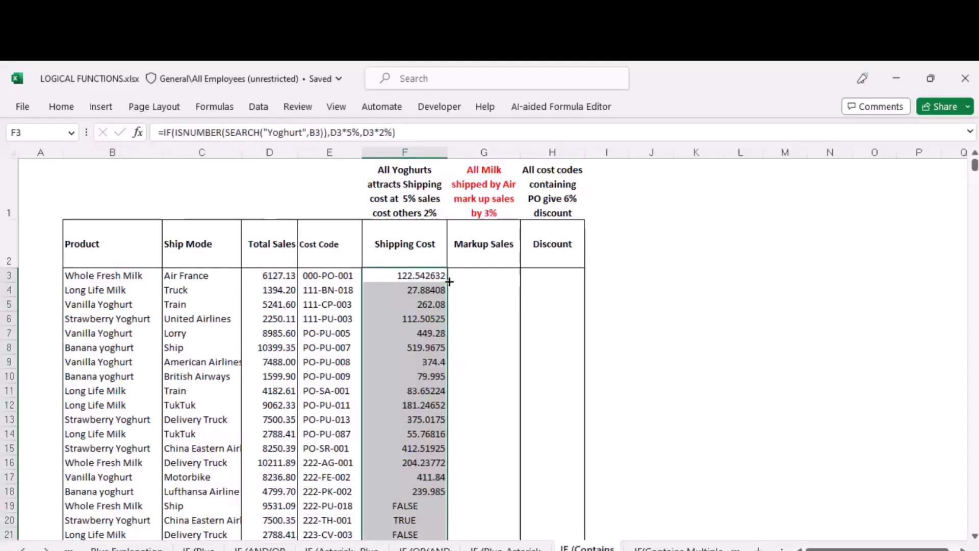
click(428, 304)
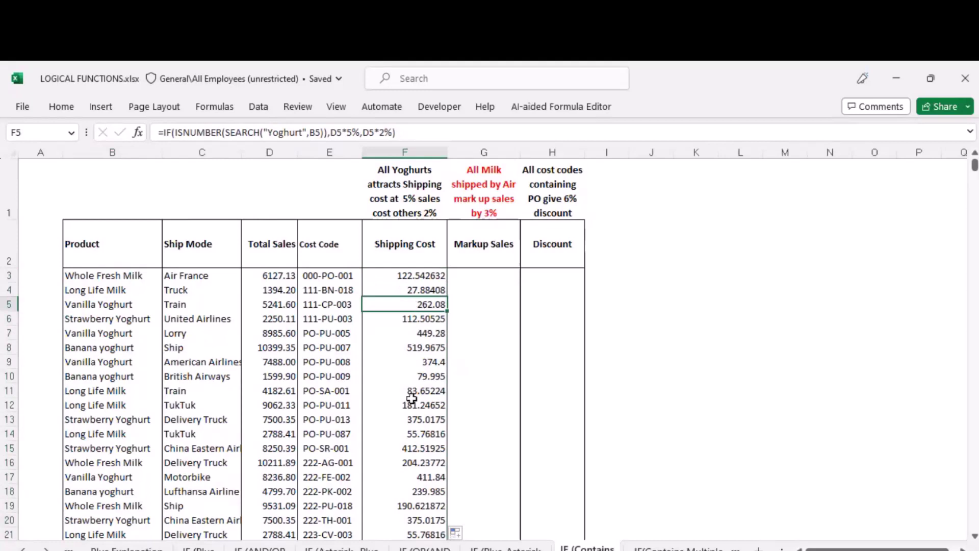
- Change the yoghurt rate in the F3 formula to 10% and fill it down the Shipping Cost column
click(414, 275)
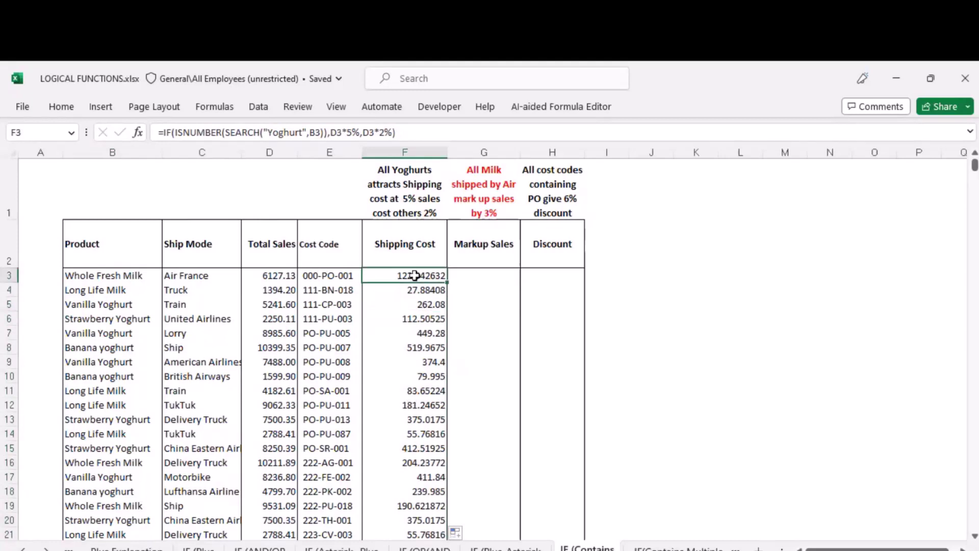
click(349, 132)
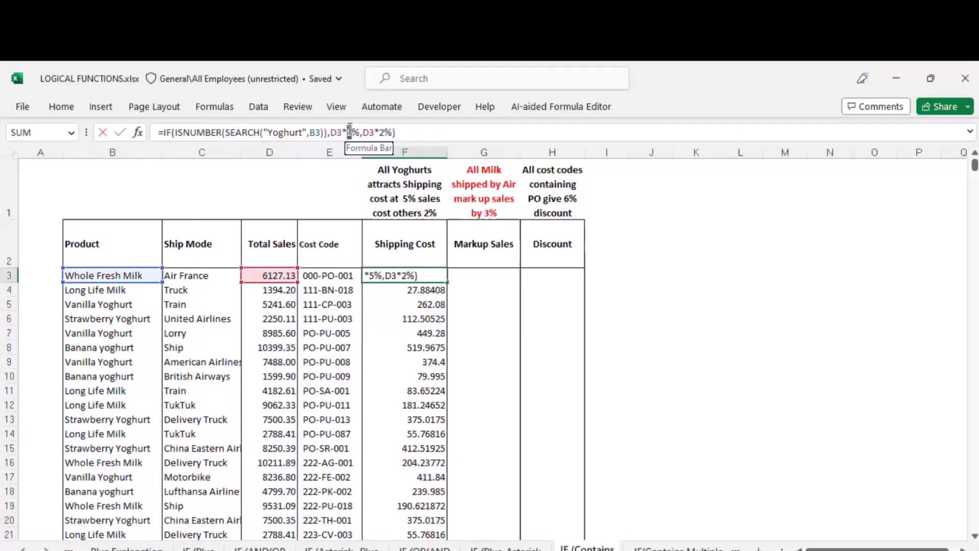
text(10)
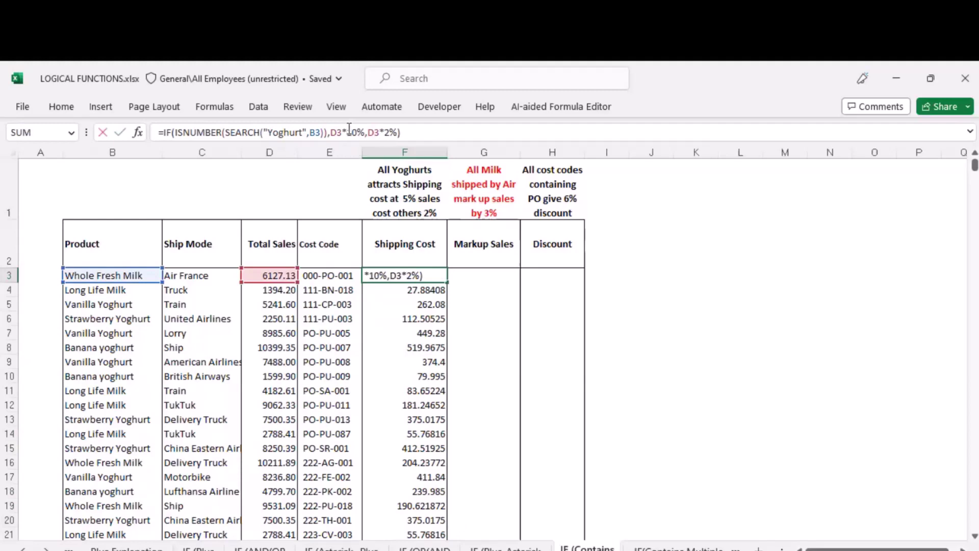
key(Return)
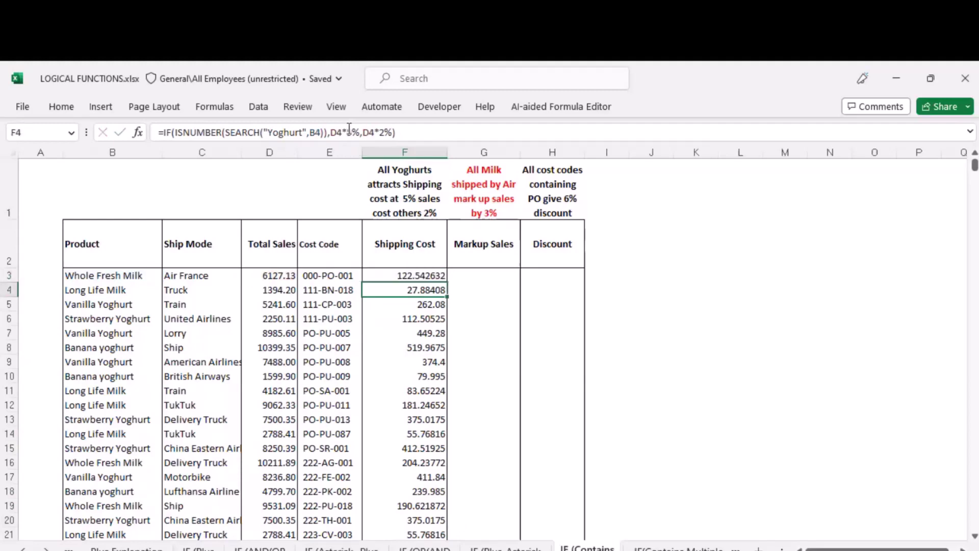
click(434, 276)
double_click(447, 282)
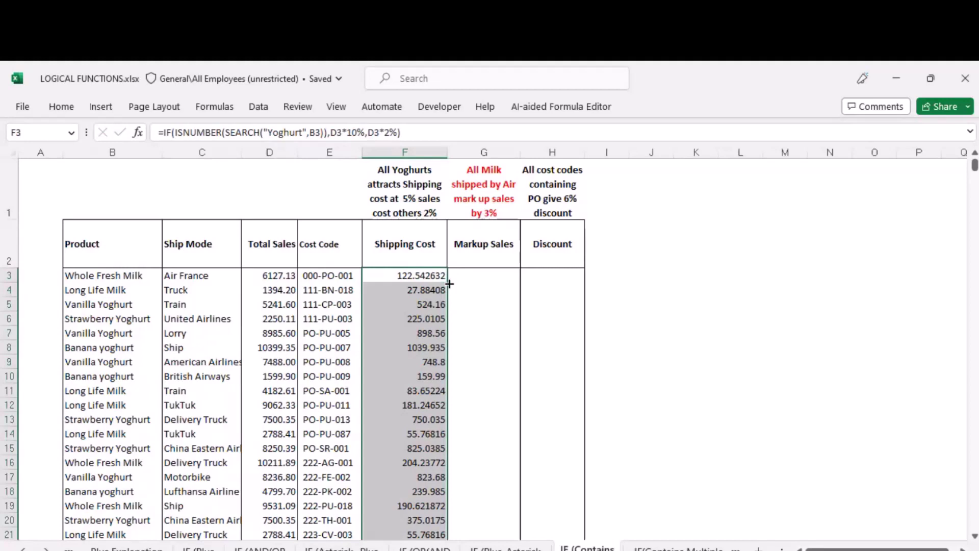
- Check the recalculated shipping cost in F5 against its row and the lowercase yoghurt product in B8
click(431, 304)
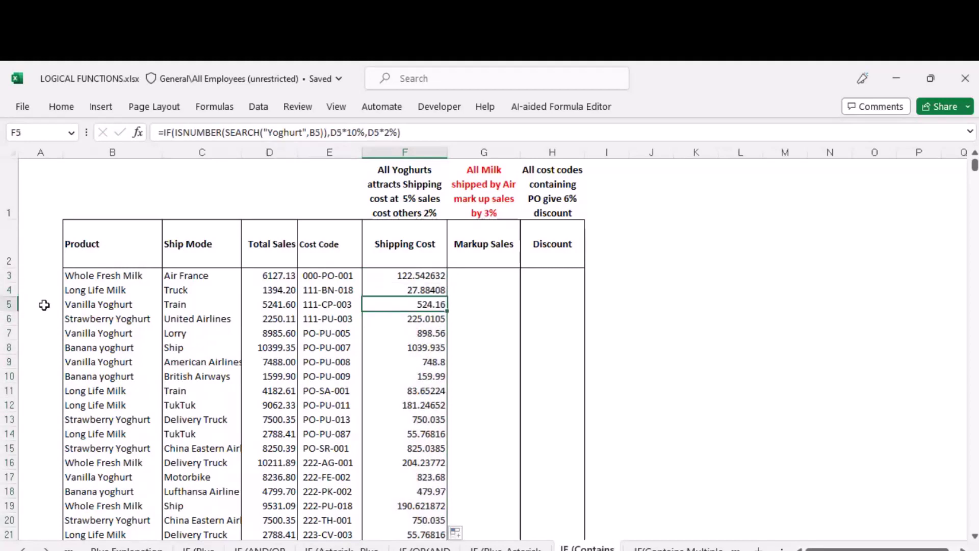
click(9, 303)
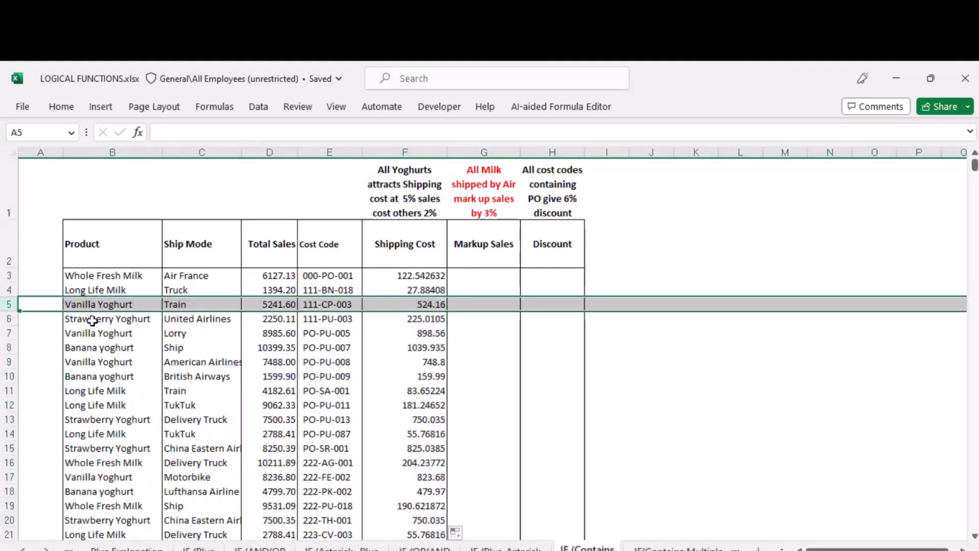
click(108, 347)
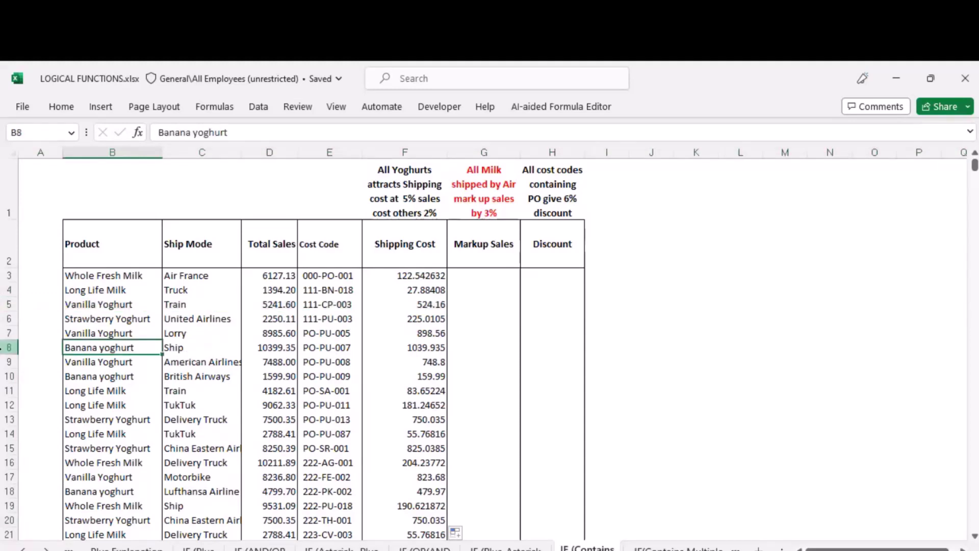
- Compare the shipping cost with the total sales for the Banana yoghurt product in row 8
click(5, 347)
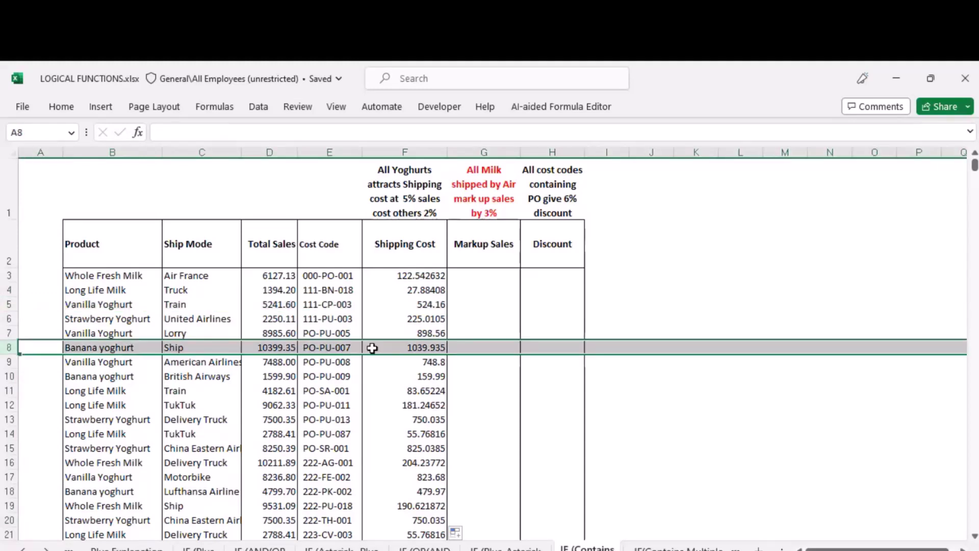
click(272, 347)
click(426, 347)
click(279, 347)
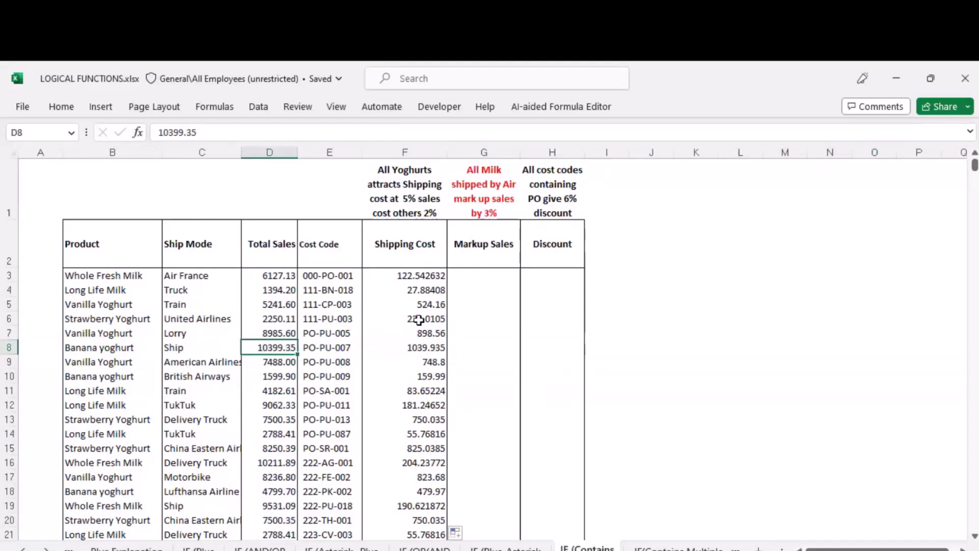
- Widen the Shipping Cost column so that more of the F3 formula fits inside its cell
click(416, 318)
click(421, 289)
click(415, 275)
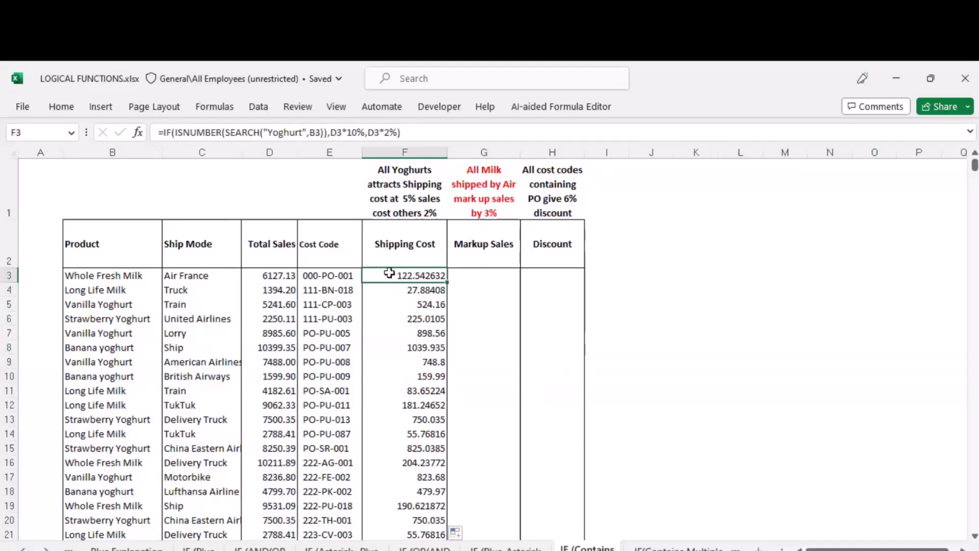
click(416, 134)
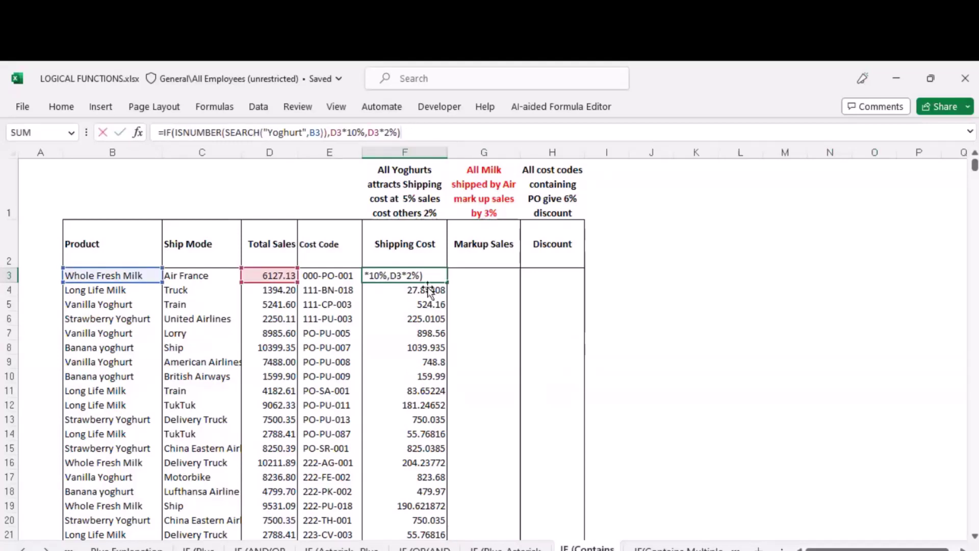
click(505, 371)
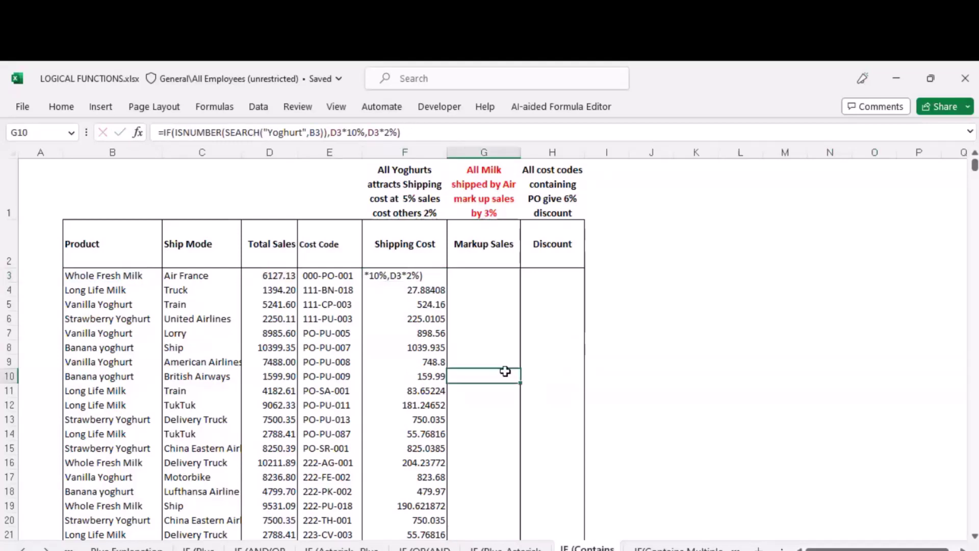
drag(448, 152, 508, 153)
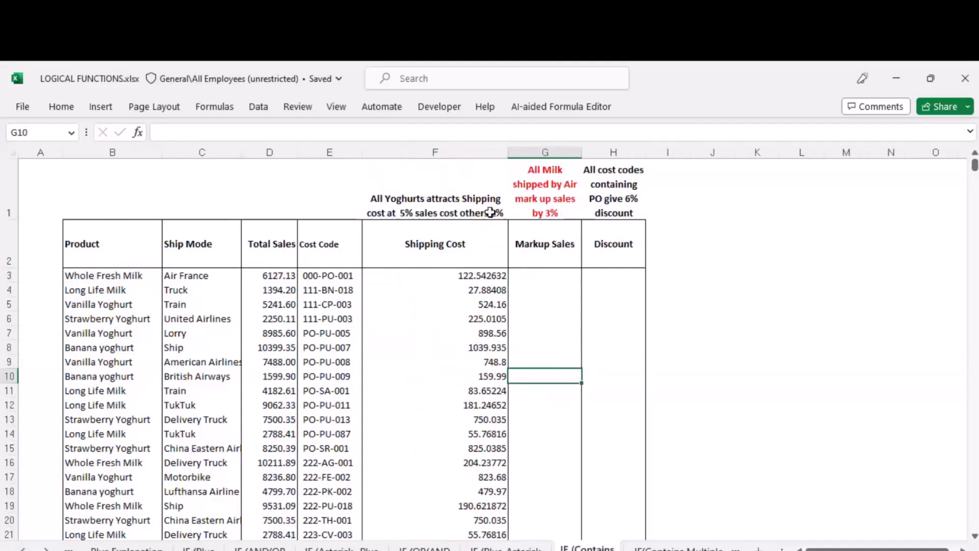
- Review the ISNUMBER(SEARCH) condition and the two rate results of the IF formula in F3
click(441, 273)
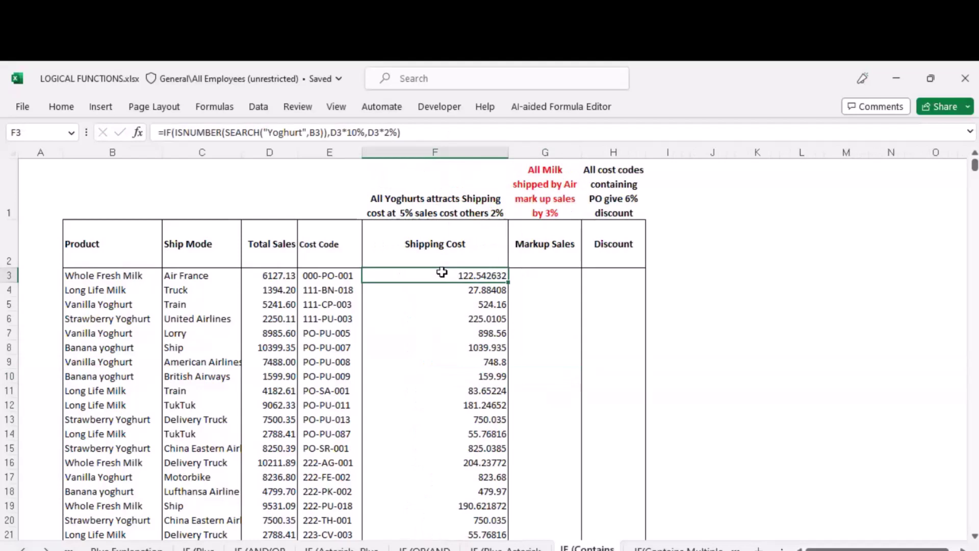
click(417, 131)
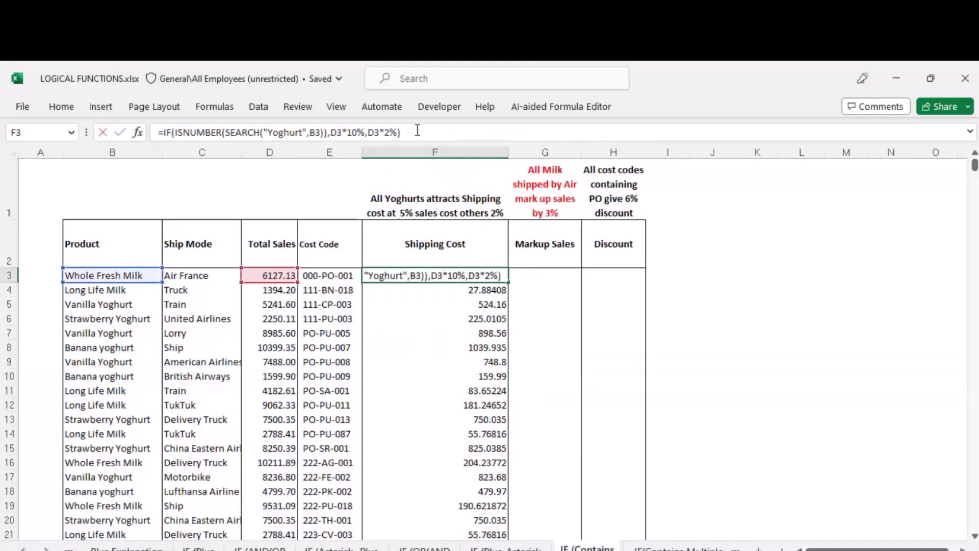
click(329, 132)
click(682, 286)
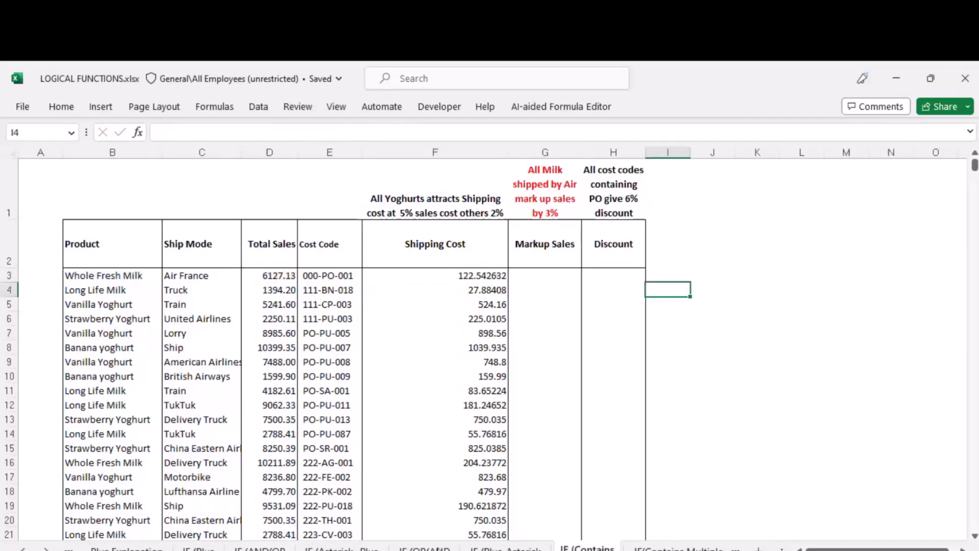
- Review the G1 rule for milk shipped by air and examine the airline entries in the Ship Mode column
click(545, 151)
click(545, 183)
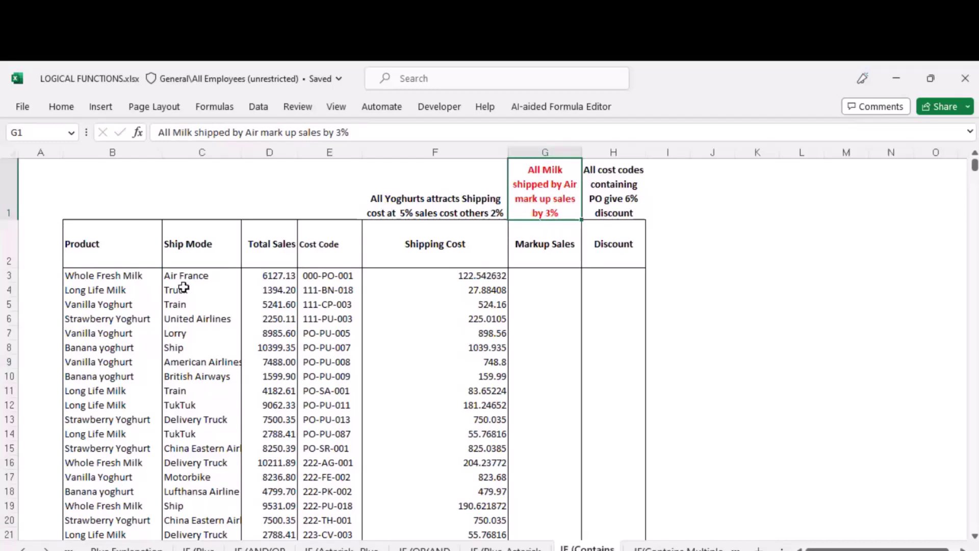
click(192, 378)
click(193, 478)
scroll(194, 484, down, 2)
scroll(196, 482, up, 1)
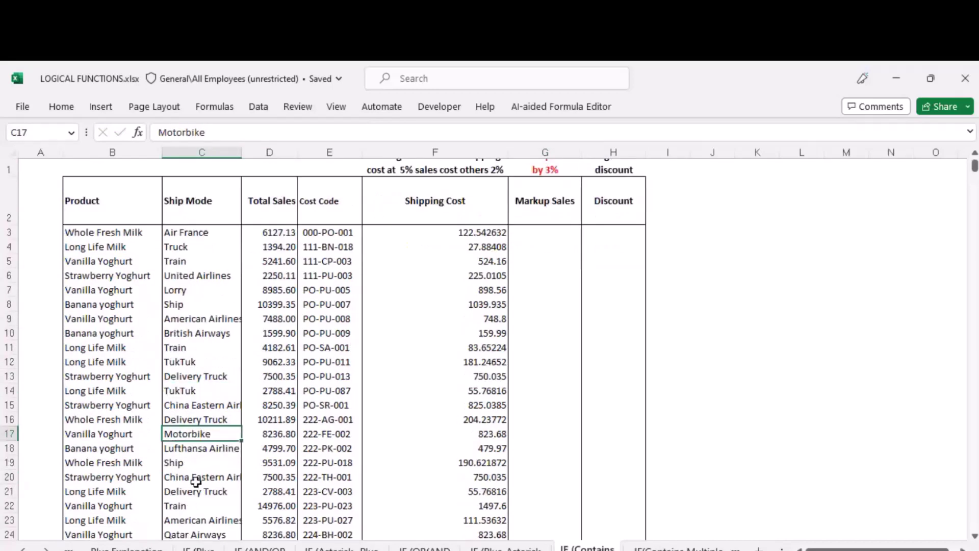
scroll(196, 482, up, 1)
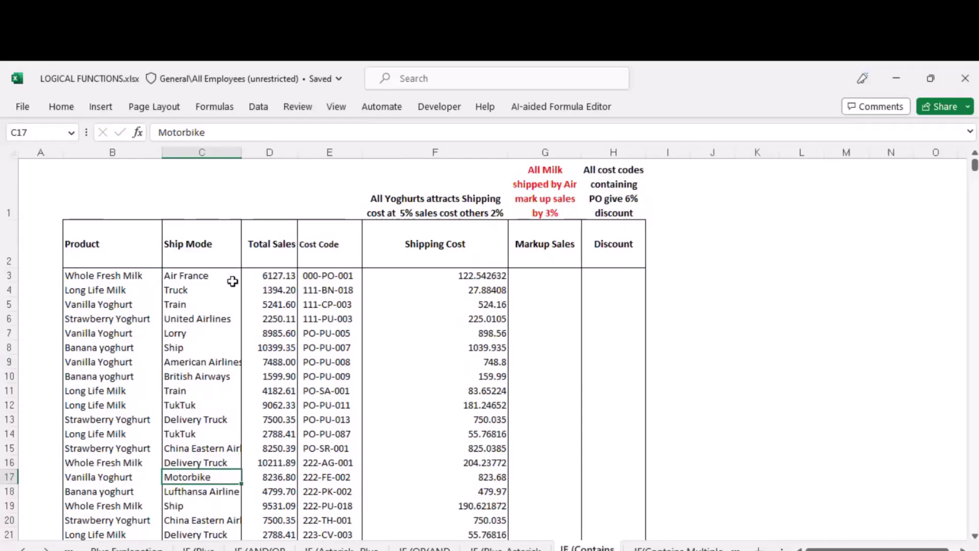
click(201, 274)
click(194, 316)
click(175, 362)
click(184, 390)
click(197, 448)
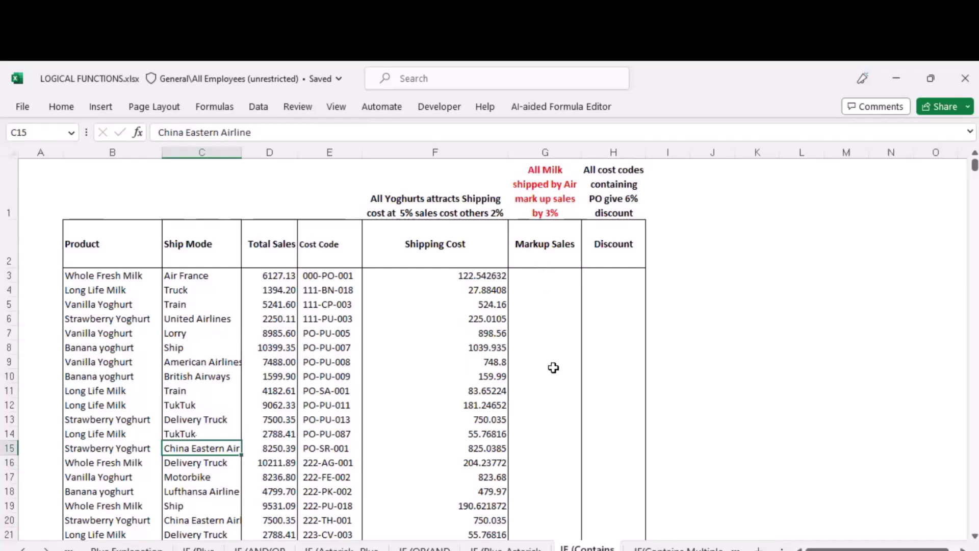
- Examine the SEARCH part of the F3 formula, leaving the formula as it is
click(477, 278)
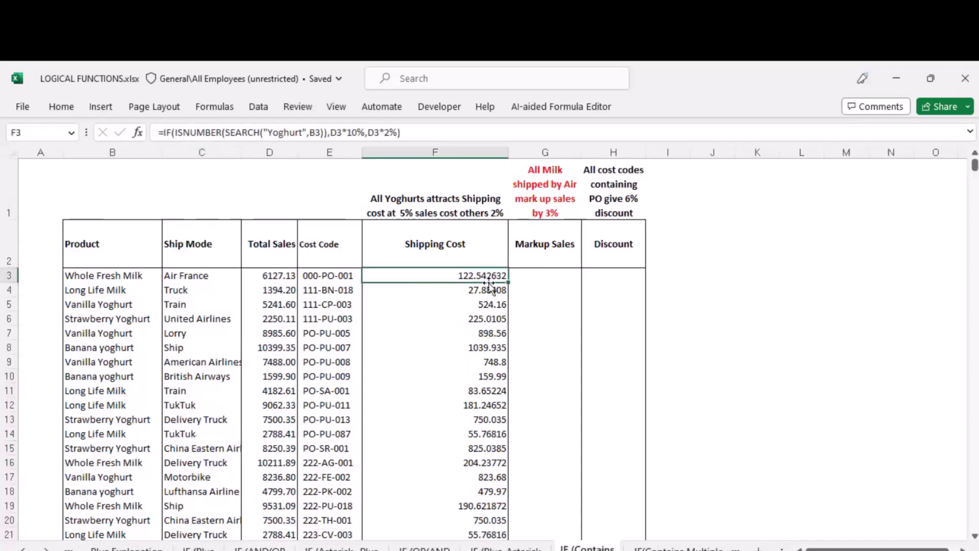
click(241, 132)
click(259, 133)
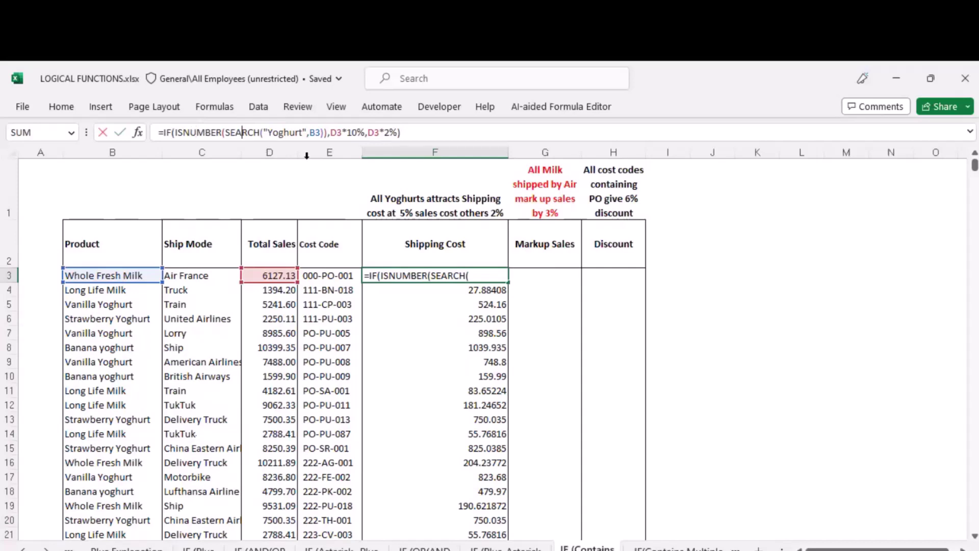
click(690, 292)
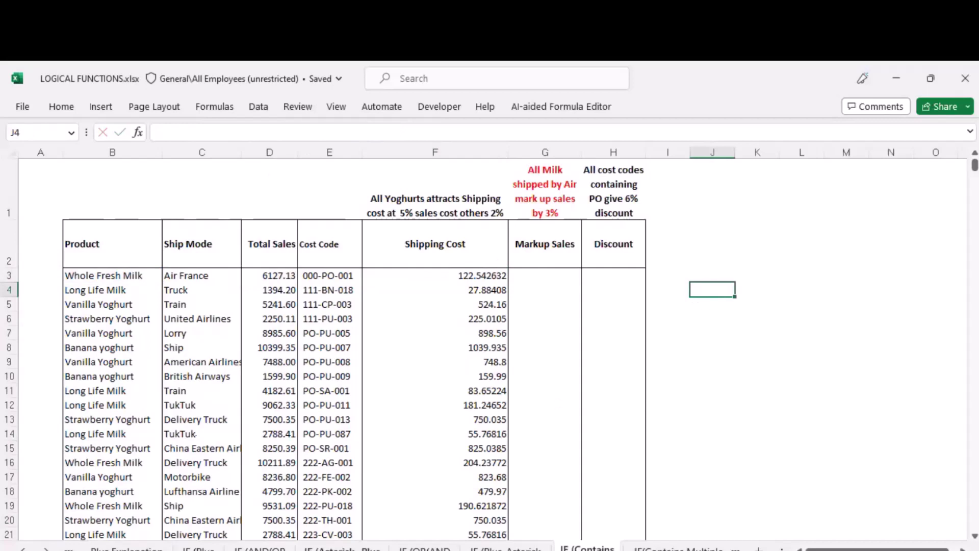
- Go to the SUM-COUNT-AVG IFS (AND) worksheet and view its sales table and summary blocks
click(46, 548)
click(46, 548)
click(46, 548)
click(46, 548)
click(46, 549)
click(46, 548)
click(46, 548)
click(46, 548)
click(46, 549)
click(46, 549)
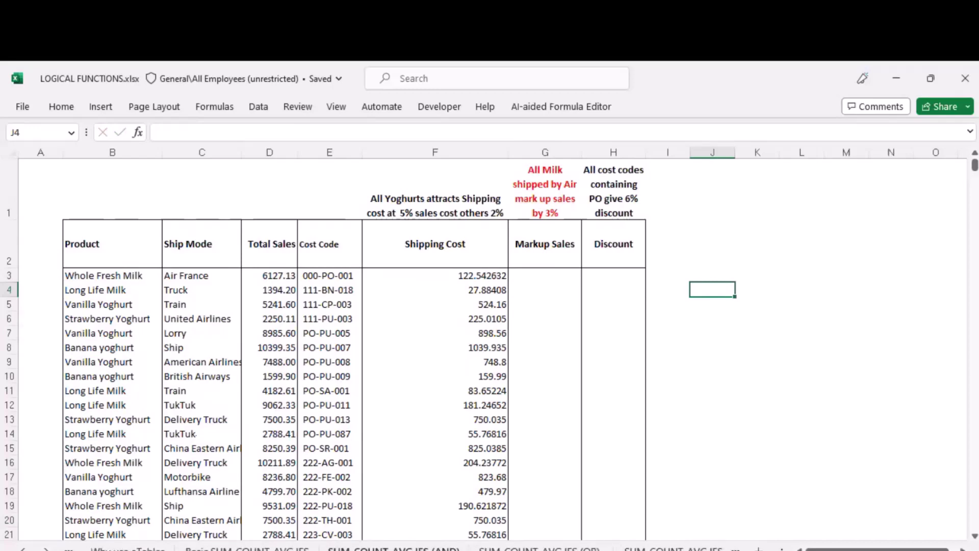
click(638, 334)
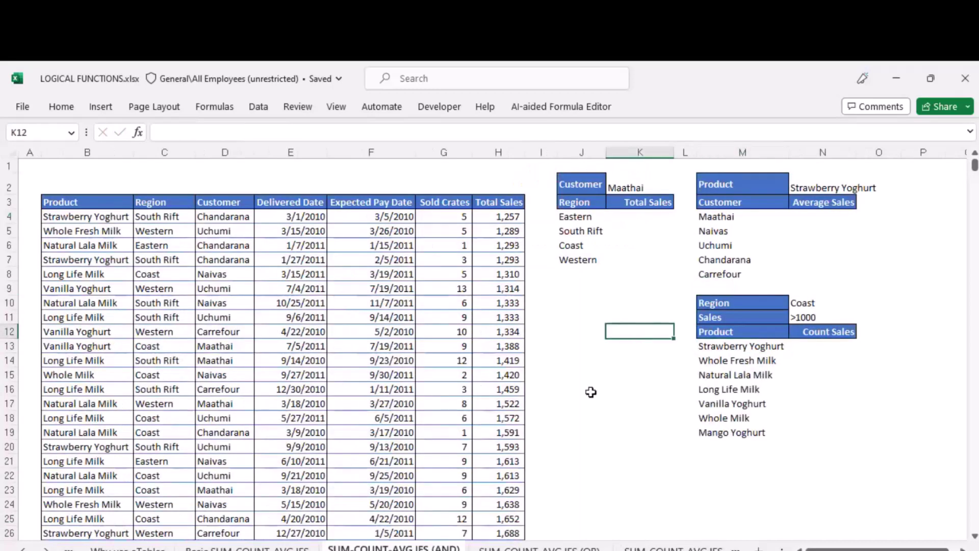
- View the SUM-COUNT-AVG IFS (CONTAINS) worksheet and browse the names of the worksheets that follow it
click(46, 548)
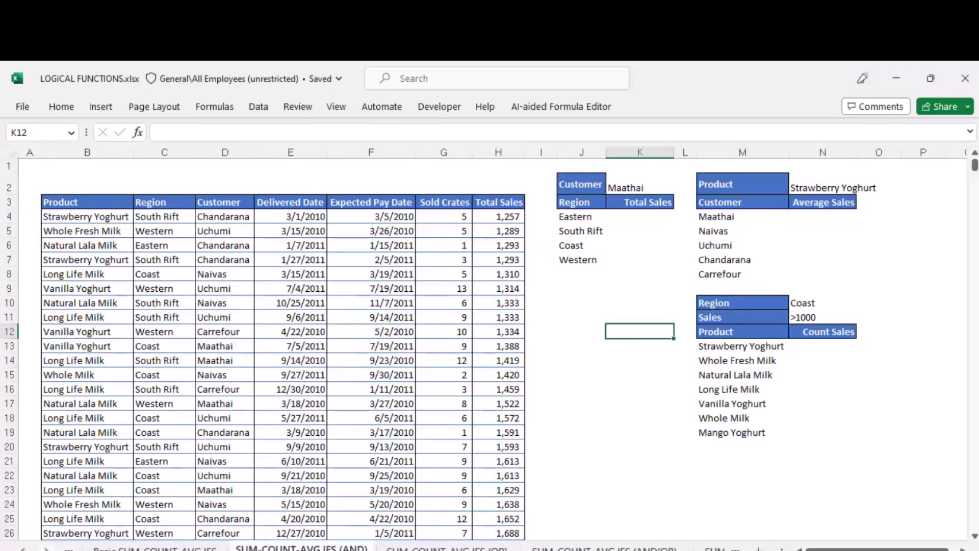
click(46, 548)
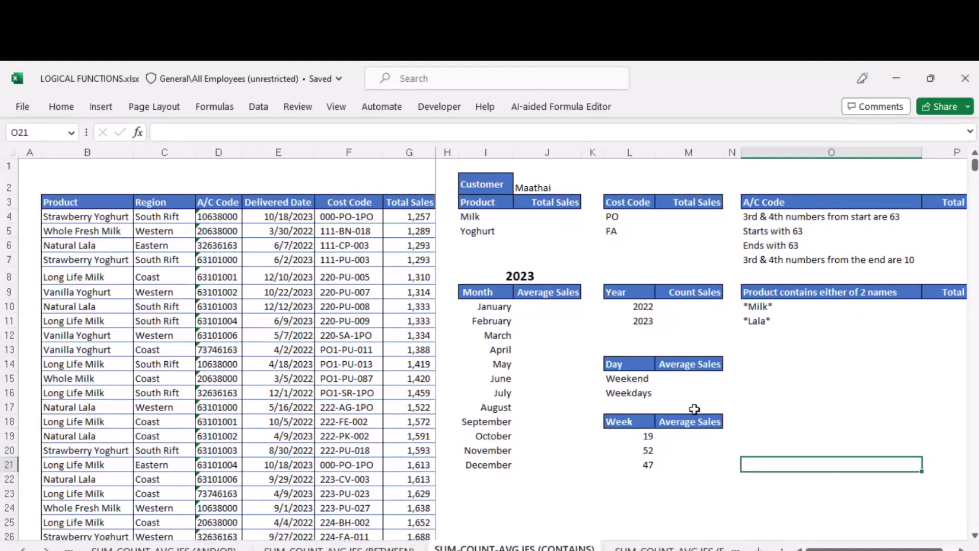
scroll(510, 547, down, 3)
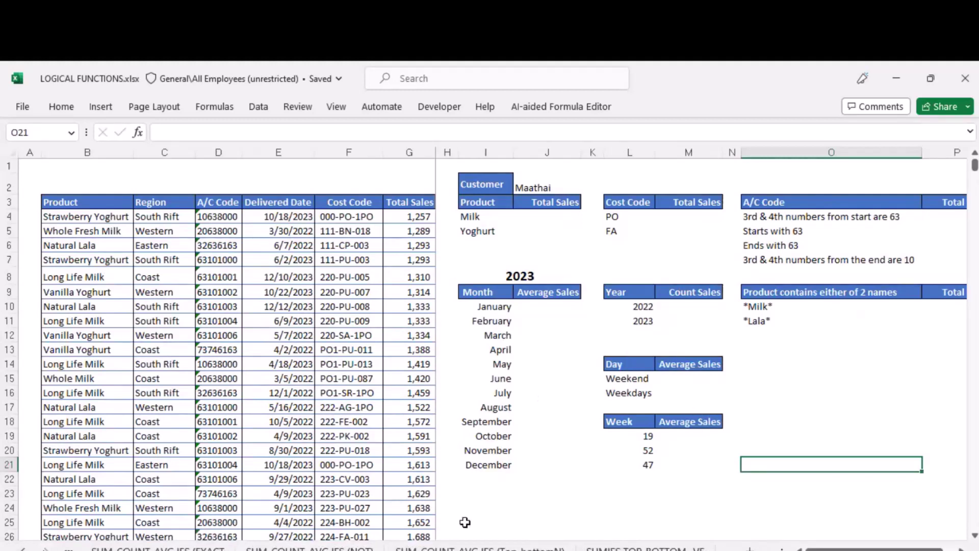